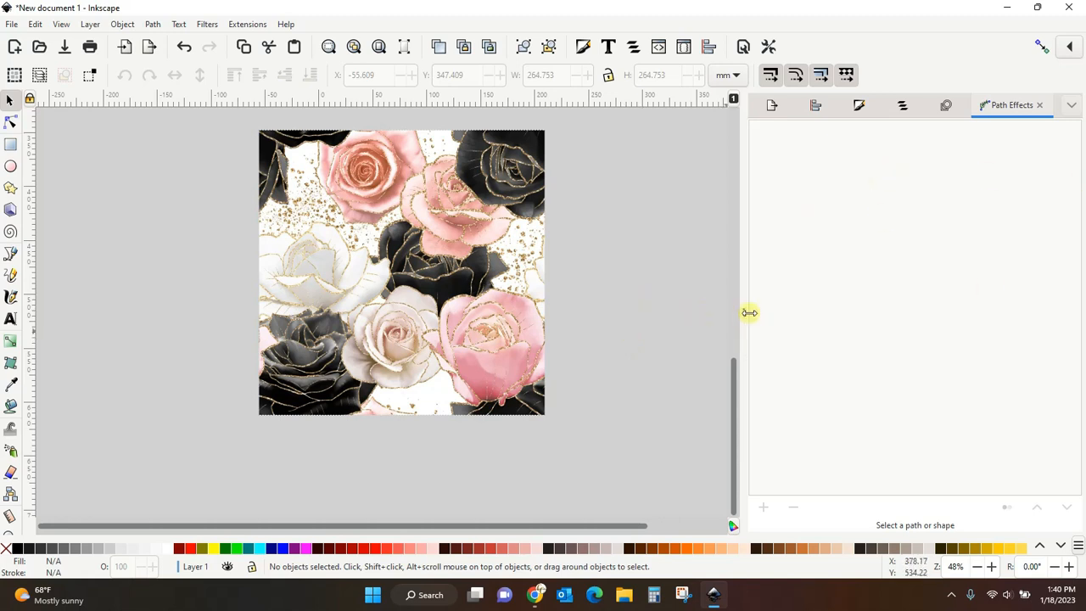
- Collapse the docked Path Effects panel to widen the canvas area
{"action": "left_click_drag", "start_coordinate": [749, 312], "coordinate": [1060, 280]}
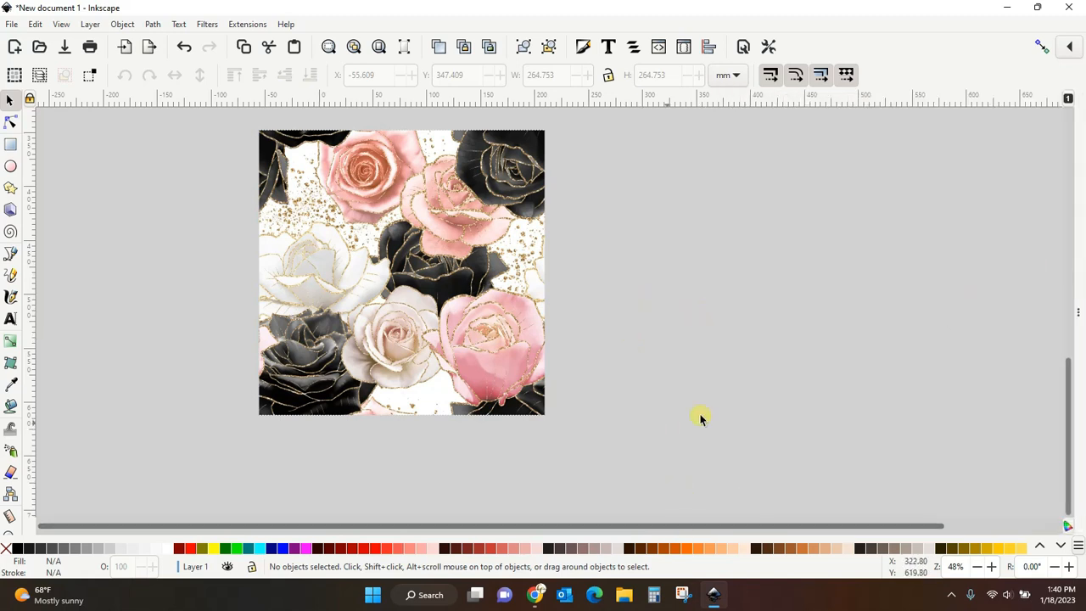
{"action": "left_click_drag", "start_coordinate": [1069, 445], "coordinate": [1060, 292]}
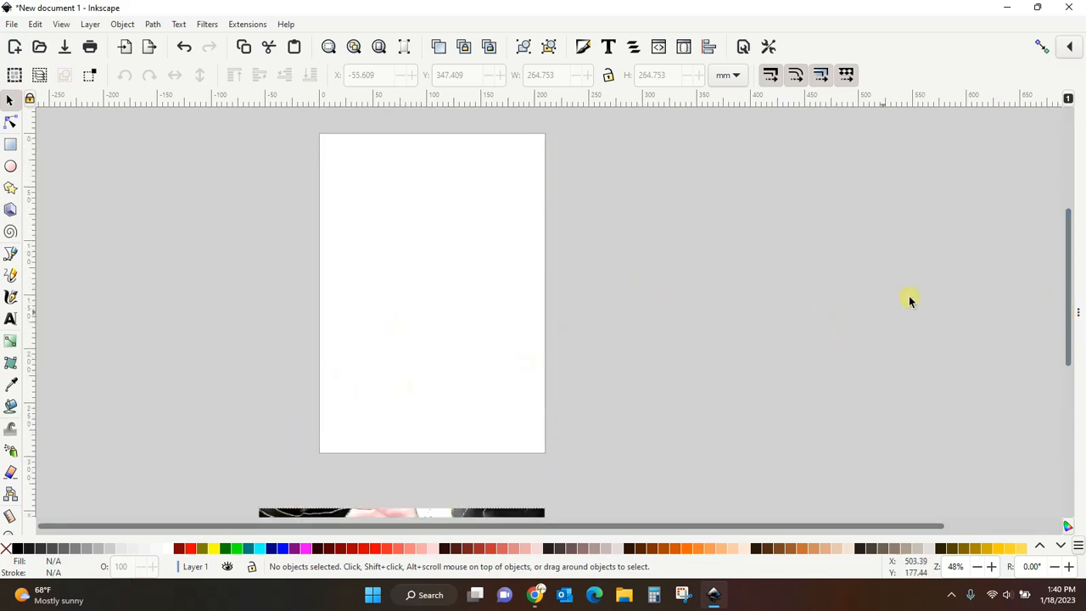
{"action": "left_click_drag", "start_coordinate": [1067, 241], "coordinate": [1066, 380]}
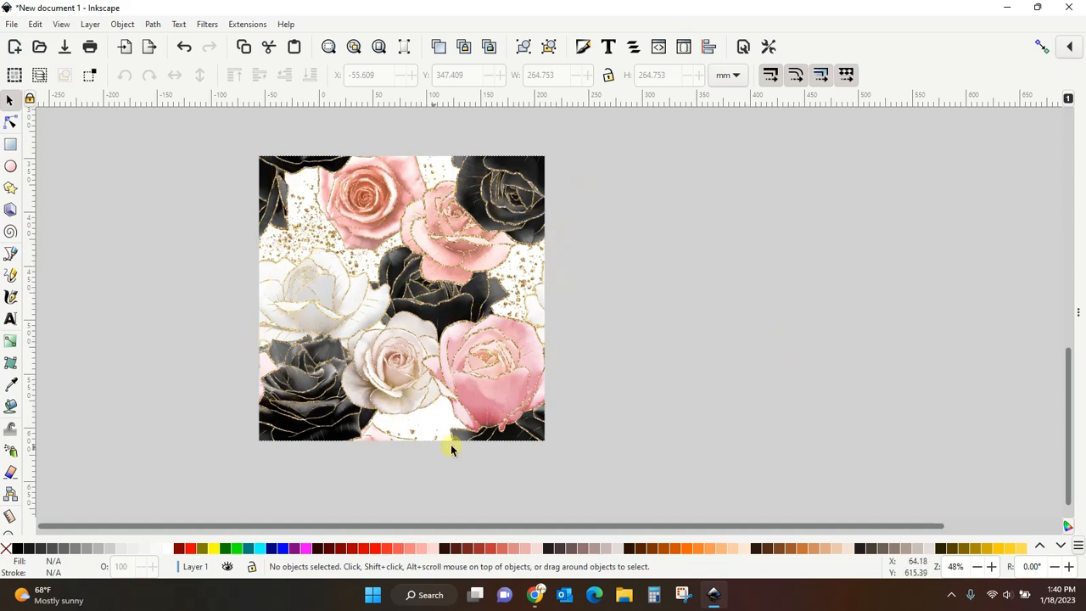
- Duplicate the rose pattern image and drag the copy beside the original
{"action": "right_click", "coordinate": [414, 314]}
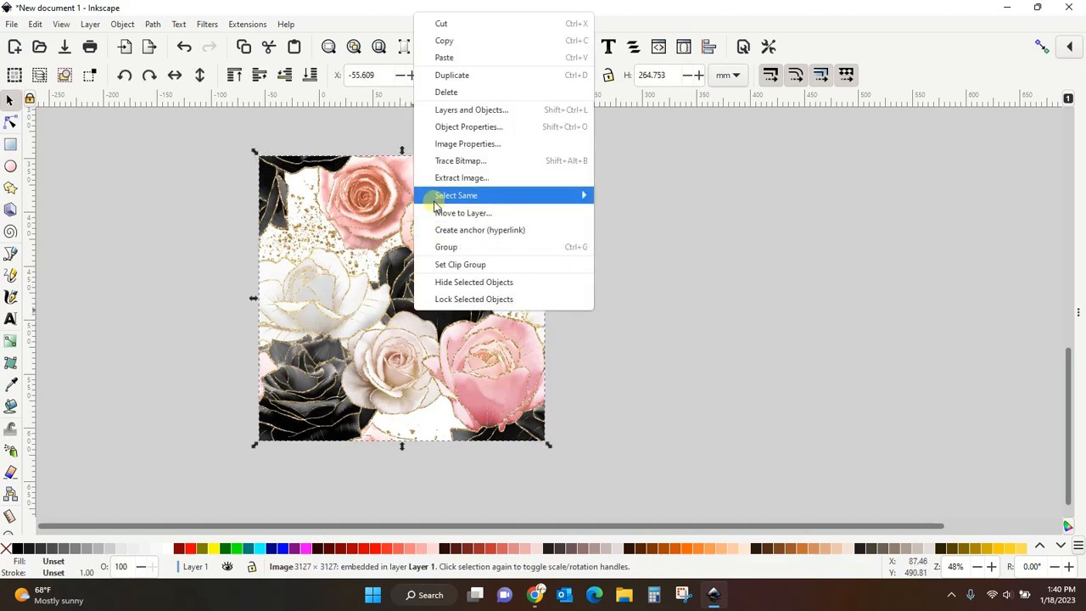
{"action": "left_click", "coordinate": [451, 78]}
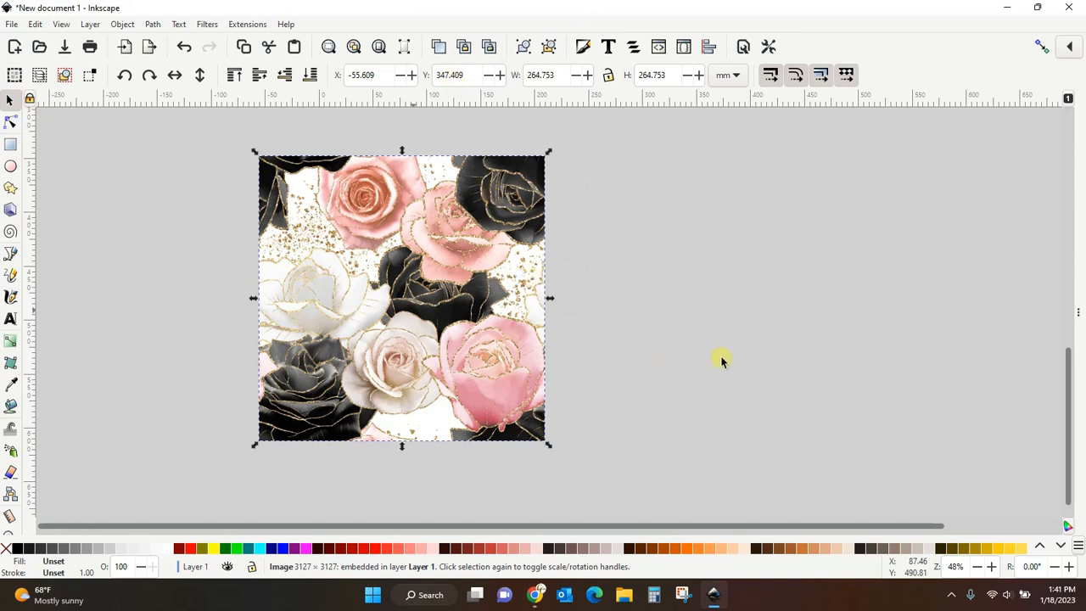
{"action": "left_click_drag", "start_coordinate": [490, 315], "coordinate": [711, 317]}
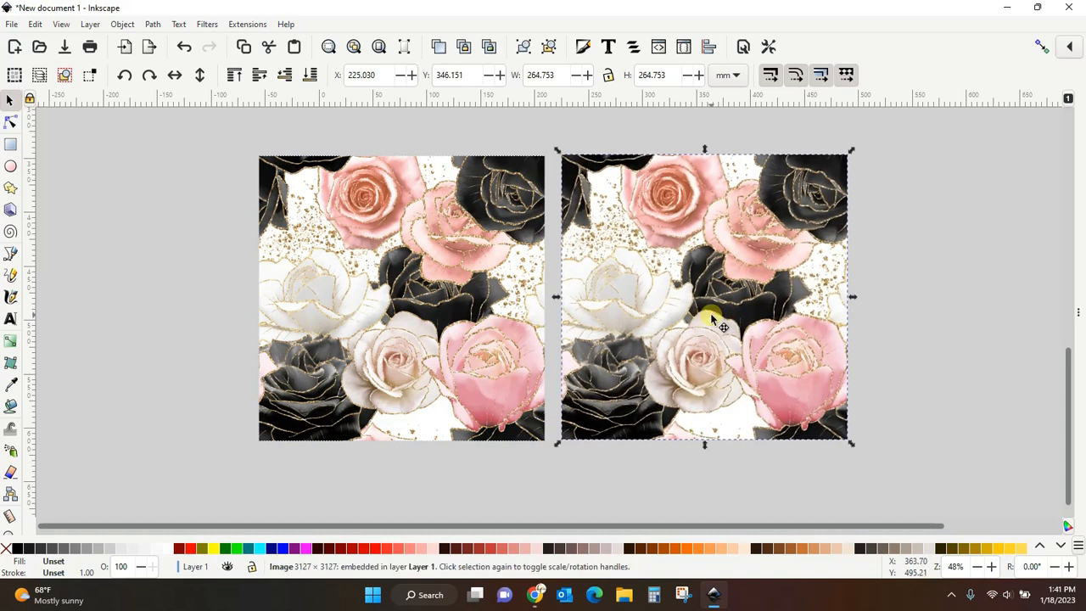
- Nudge the copy left and down until its edge meets the original's right edge seamlessly
{"action": "key", "text": "Left"}
{"action": "key", "text": "Left"}
{"action": "key", "text": "Left"}
{"action": "key", "text": "Left"}
{"action": "key", "text": "Left"}
{"action": "key", "text": "Left"}
{"action": "key", "text": "Left"}
{"action": "key", "text": "Left"}
{"action": "key", "text": "Left"}
{"action": "key", "text": "Left"}
{"action": "key", "text": "Left"}
{"action": "key", "text": "Left"}
{"action": "key", "text": "Left"}
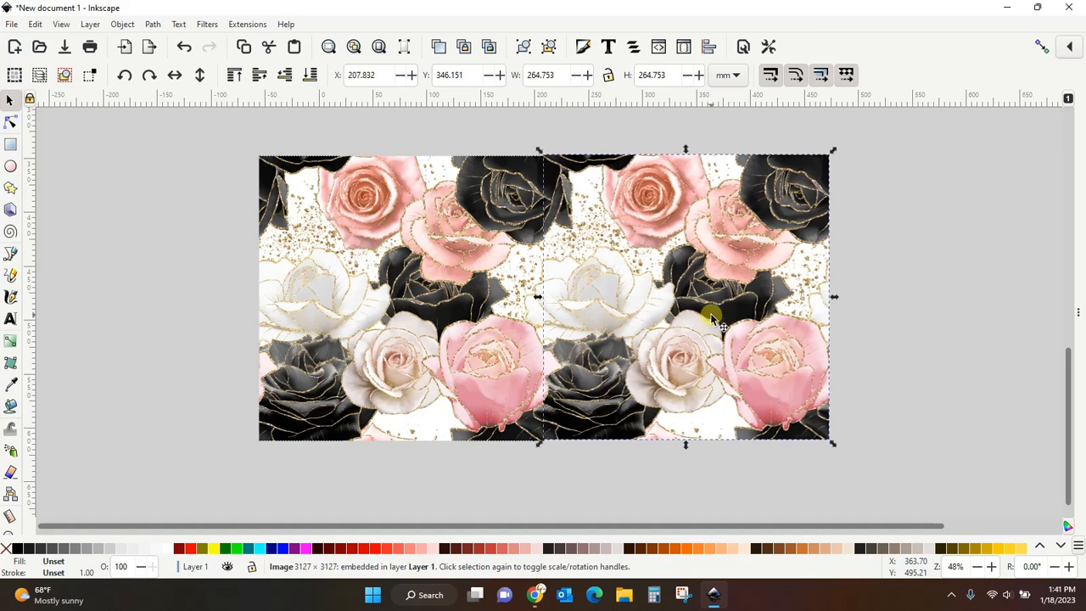
{"action": "key", "text": "Down"}
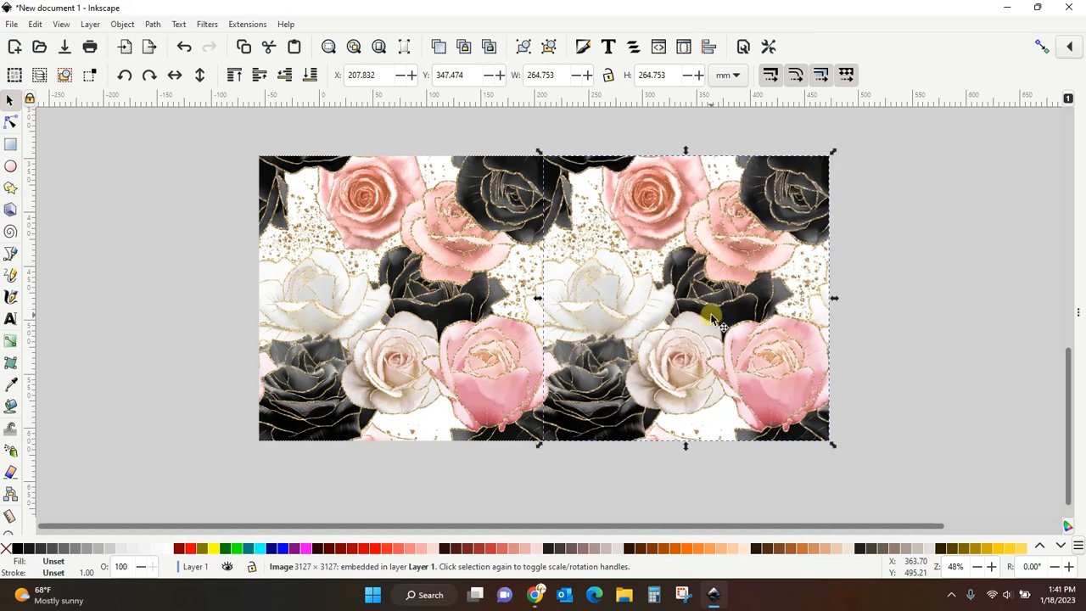
{"action": "left_click", "coordinate": [941, 325]}
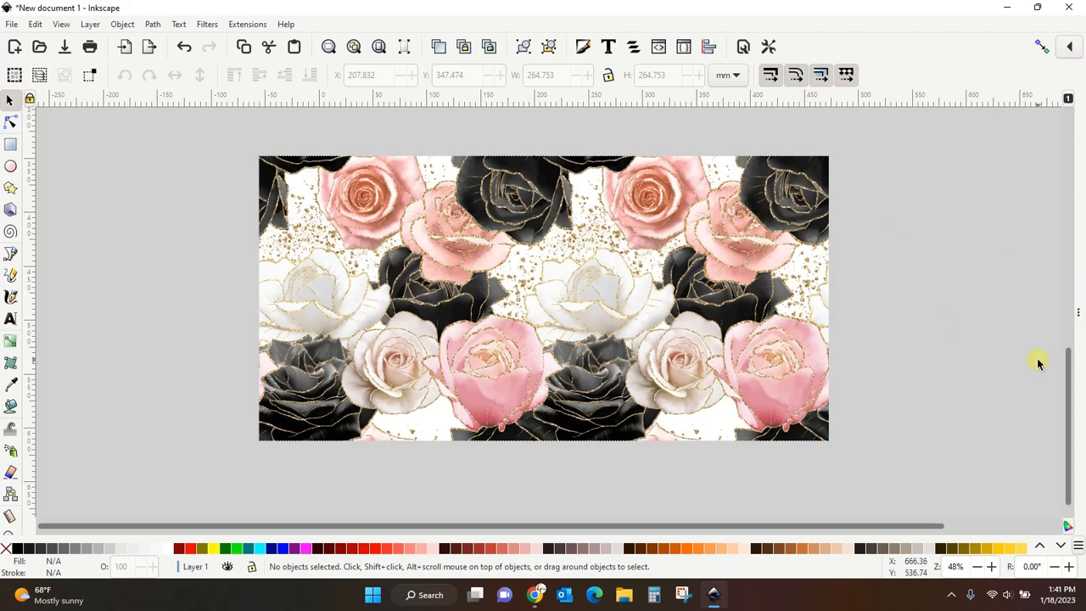
- Move the copy below the original and nudge it right and down against the original's lower edge
{"action": "key", "text": "minus"}
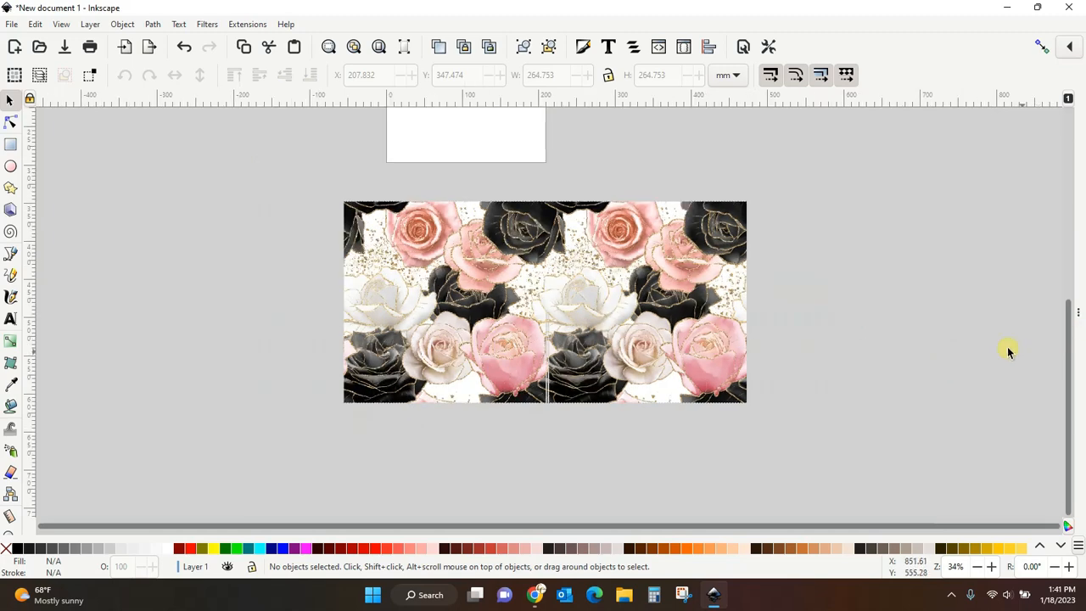
{"action": "left_click_drag", "start_coordinate": [654, 307], "coordinate": [451, 492]}
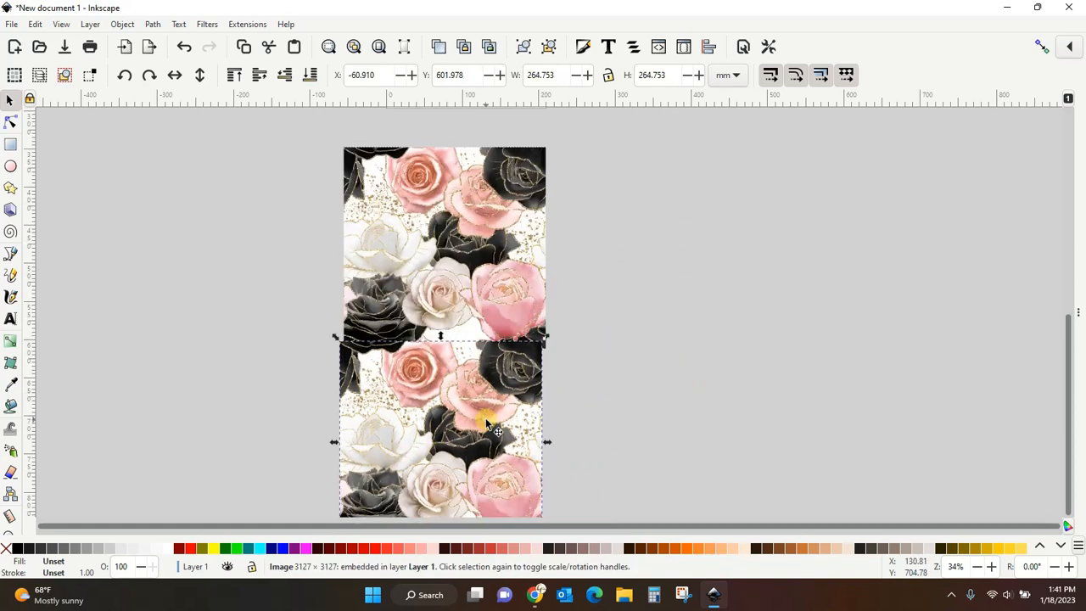
{"action": "key", "text": "Right"}
{"action": "key", "text": "Right"}
{"action": "key", "text": "Right"}
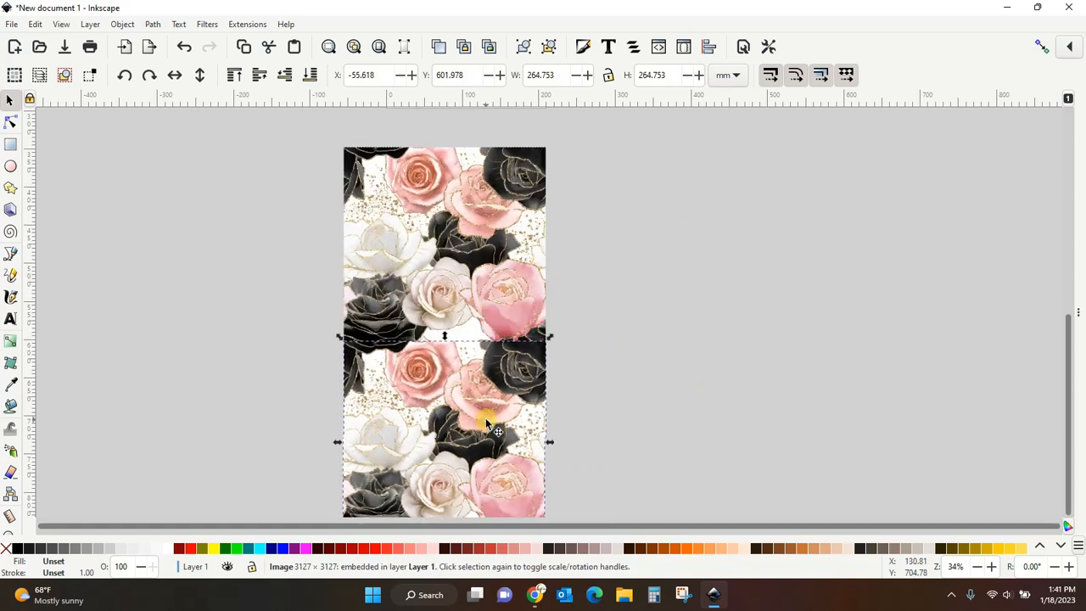
{"action": "key", "text": "Down"}
{"action": "key", "text": "Down"}
{"action": "key", "text": "Down"}
{"action": "key", "text": "Down"}
{"action": "key", "text": "Down"}
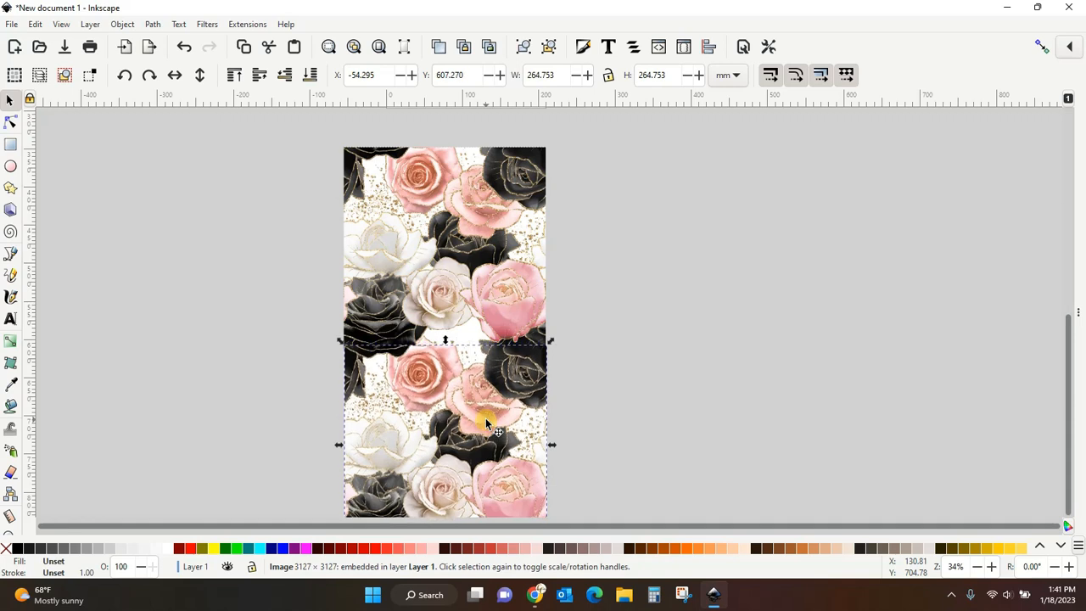
{"action": "key", "text": "Escape"}
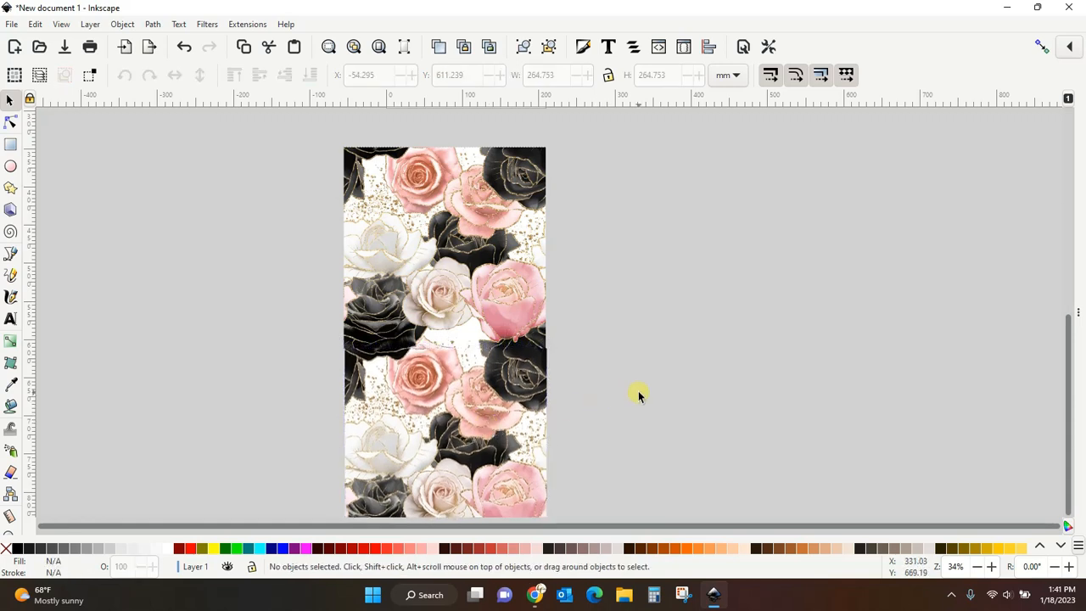
- Shift the lower copy slightly left to line up with the original's left edge
{"action": "left_click", "coordinate": [501, 418]}
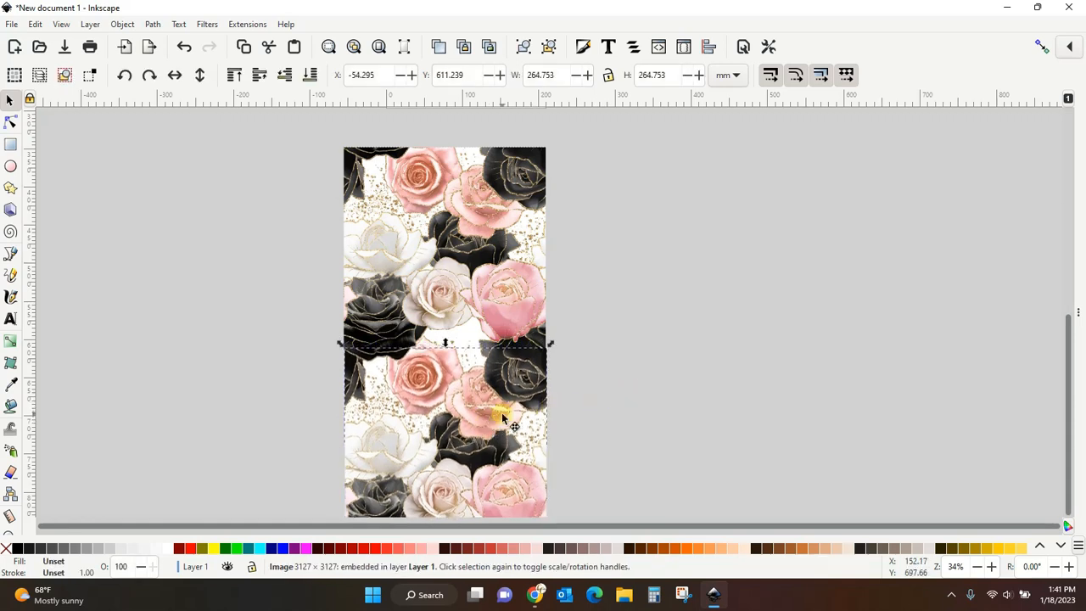
{"action": "left_click_drag", "start_coordinate": [501, 417], "coordinate": [497, 417]}
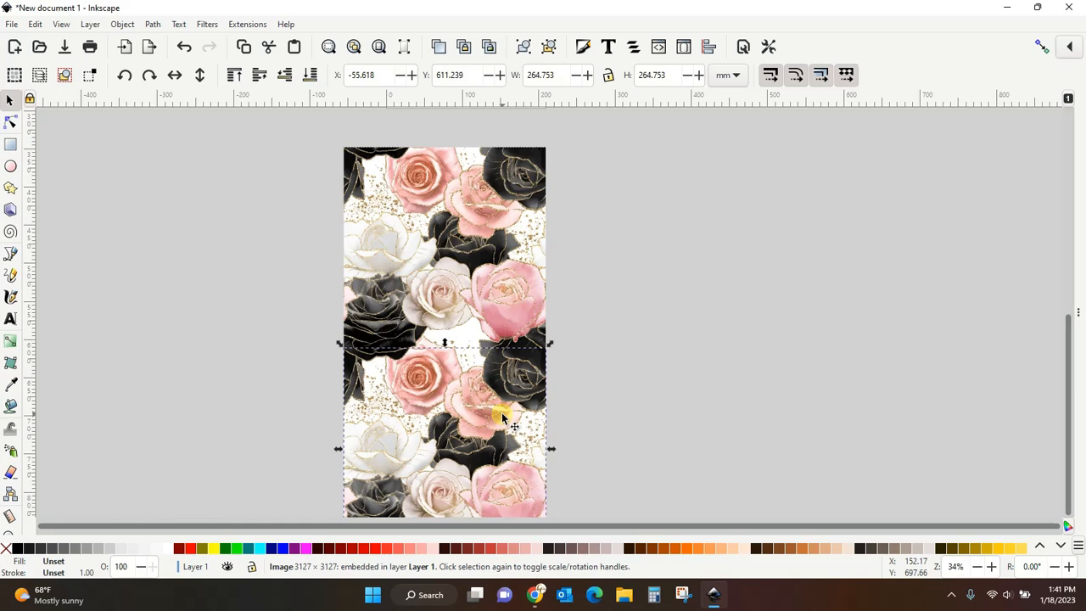
{"action": "left_click", "coordinate": [619, 373]}
- Nudge the lower copy down three steps at the seam between the two tiles
{"action": "scroll", "coordinate": [620, 373], "scroll_direction": "up", "scroll_amount": 3}
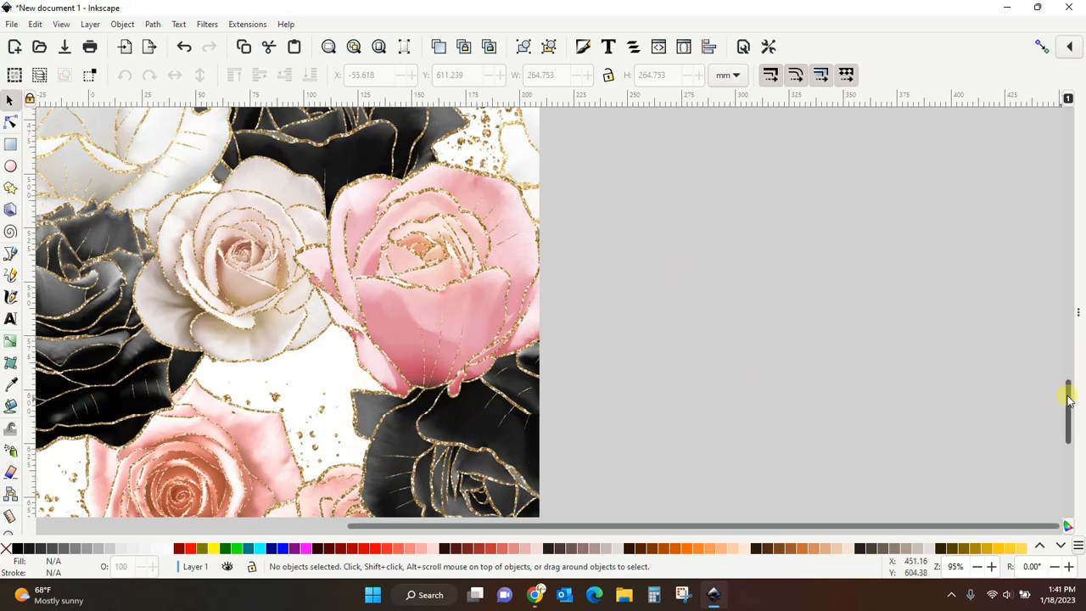
{"action": "left_click_drag", "start_coordinate": [1066, 390], "coordinate": [1069, 411]}
{"action": "left_click", "coordinate": [518, 486]}
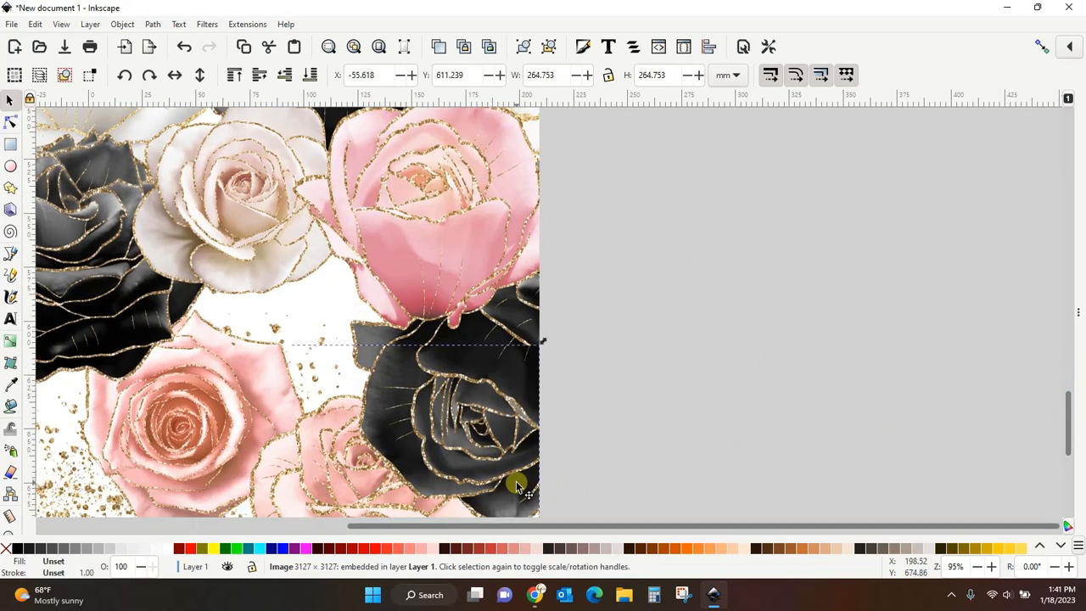
{"action": "key", "text": "Down"}
{"action": "key", "text": "Down"}
{"action": "key", "text": "Down"}
{"action": "key", "text": "Down"}
{"action": "key", "text": "Down"}
{"action": "key", "text": "Down"}
{"action": "key", "text": "Down"}
{"action": "key", "text": "Down"}
{"action": "key", "text": "Down"}
{"action": "key", "text": "Down"}
{"action": "key", "text": "Down"}
{"action": "key", "text": "Down"}
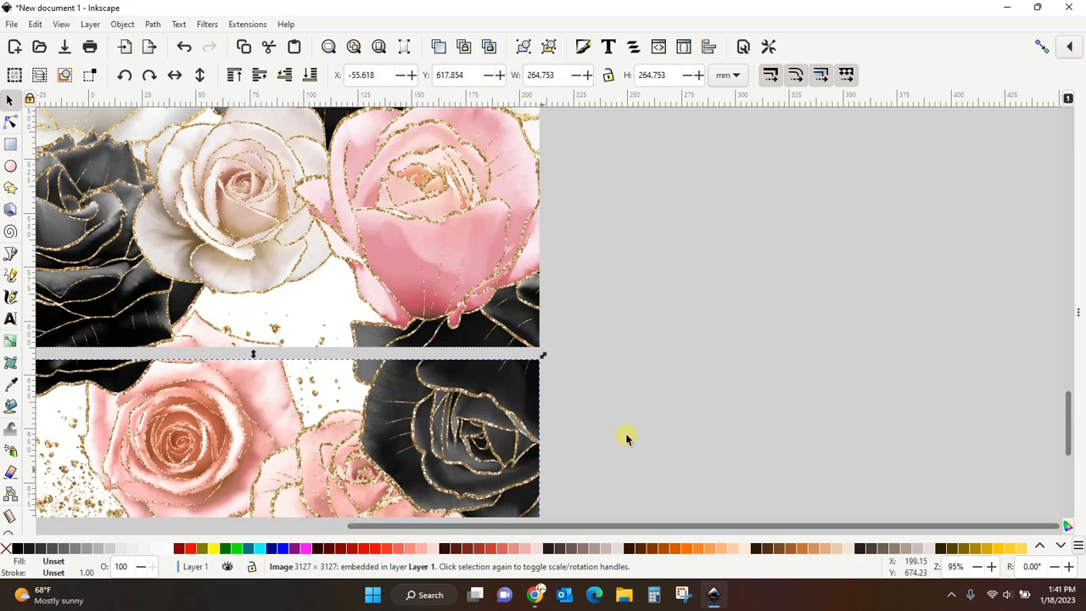
{"action": "left_click", "coordinate": [699, 407]}
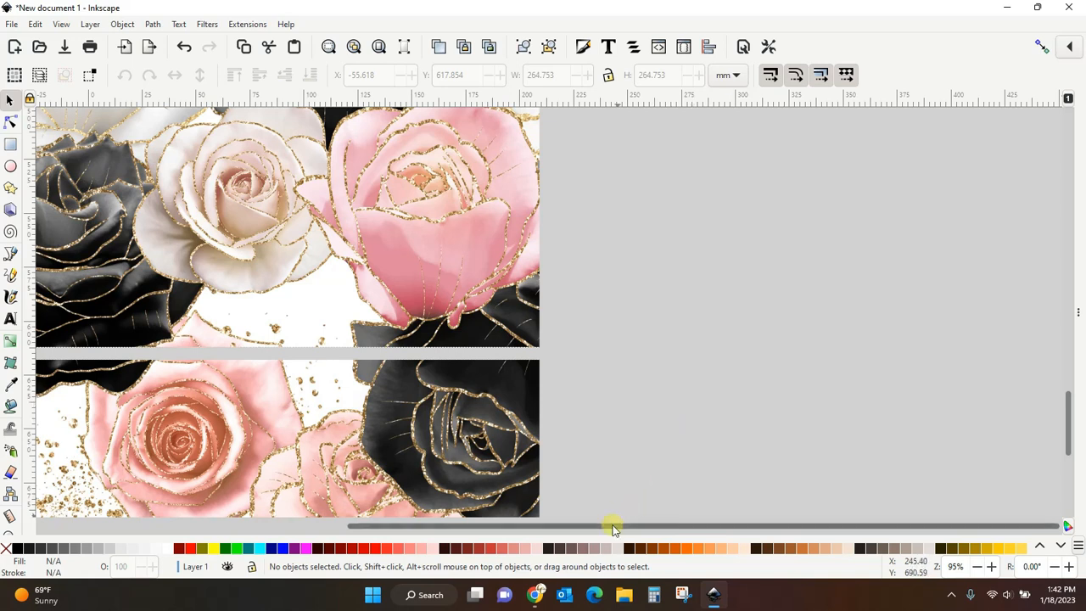
{"action": "left_click_drag", "start_coordinate": [594, 524], "coordinate": [353, 517]}
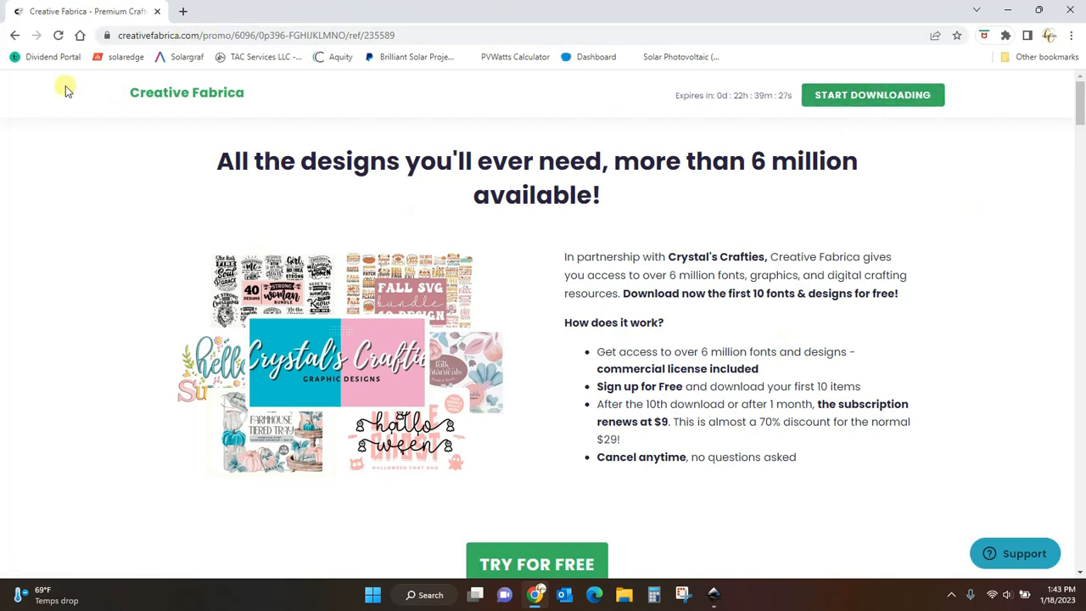
- In the browser, go to the Creative Fabrica home page and search for valentines heart clipart
{"action": "left_click", "coordinate": [177, 98]}
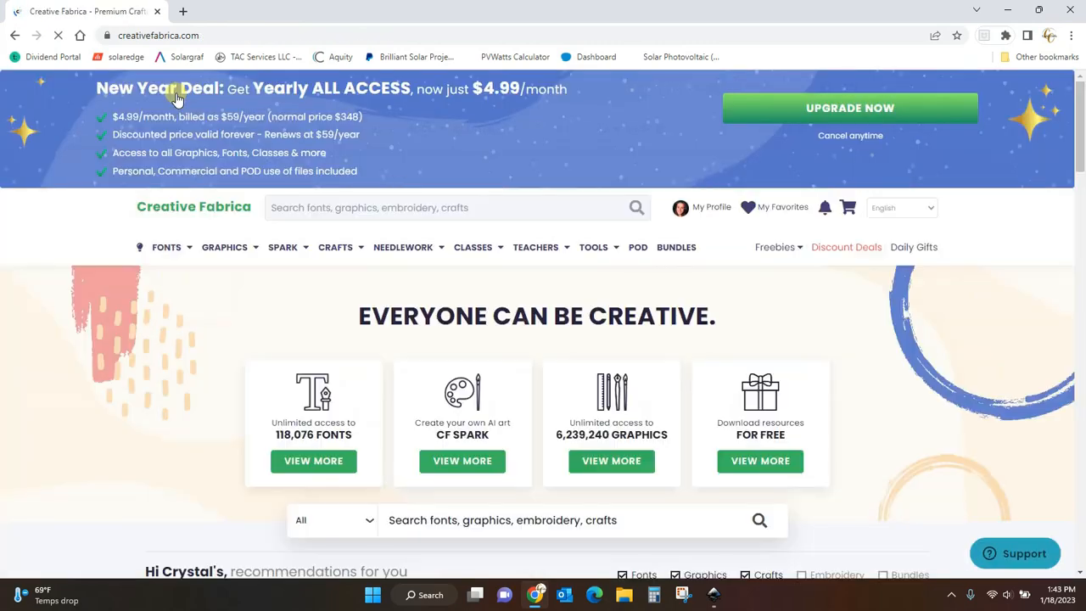
{"action": "mouse_move", "coordinate": [1082, 125]}
{"action": "left_mouse_down"}
{"action": "mouse_move", "coordinate": [1082, 259]}
{"action": "mouse_move", "coordinate": [1082, 123]}
{"action": "left_mouse_up"}
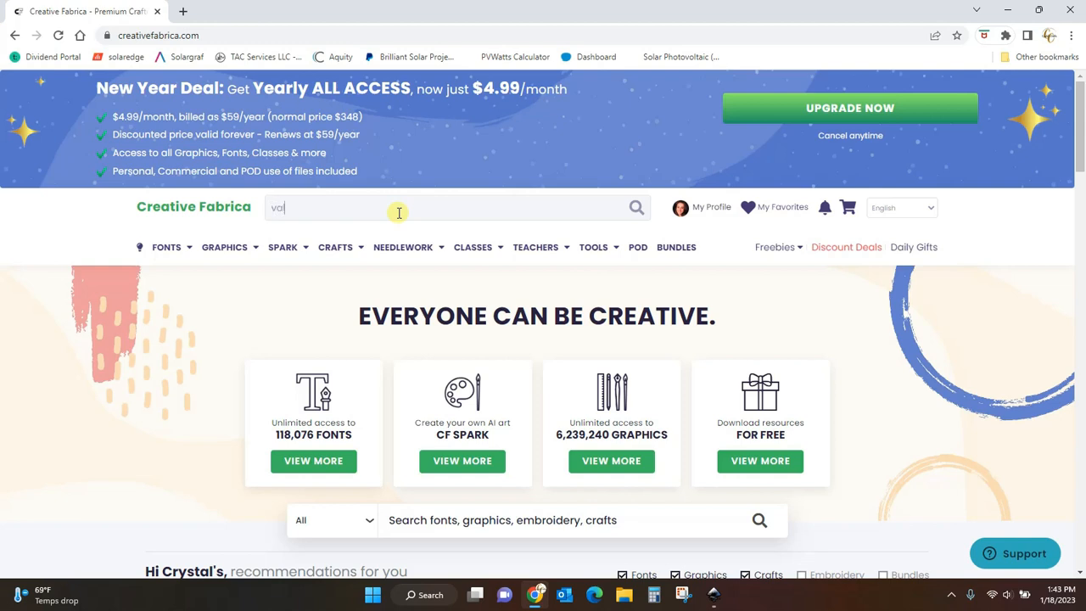
{"action": "type", "text": "lentines heart c"}
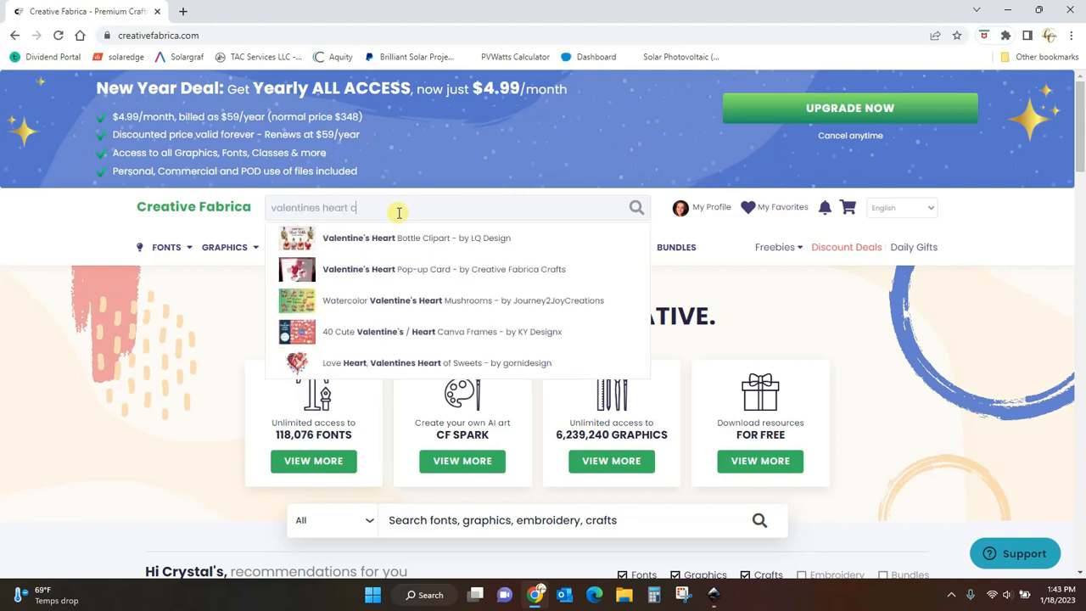
{"action": "type", "text": "lipart"}
{"action": "key", "text": "Return"}
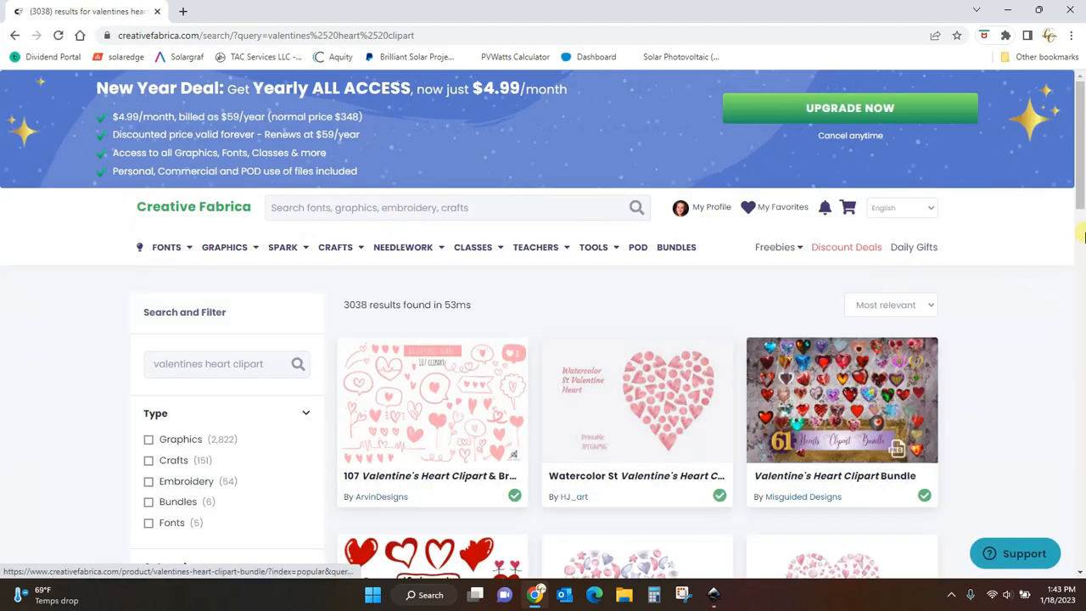
- Browse the search results and open the Red Heart Clipart, Valentine's Day Clipart product page
{"action": "scroll", "coordinate": [1079, 221], "scroll_direction": "down", "scroll_amount": 3}
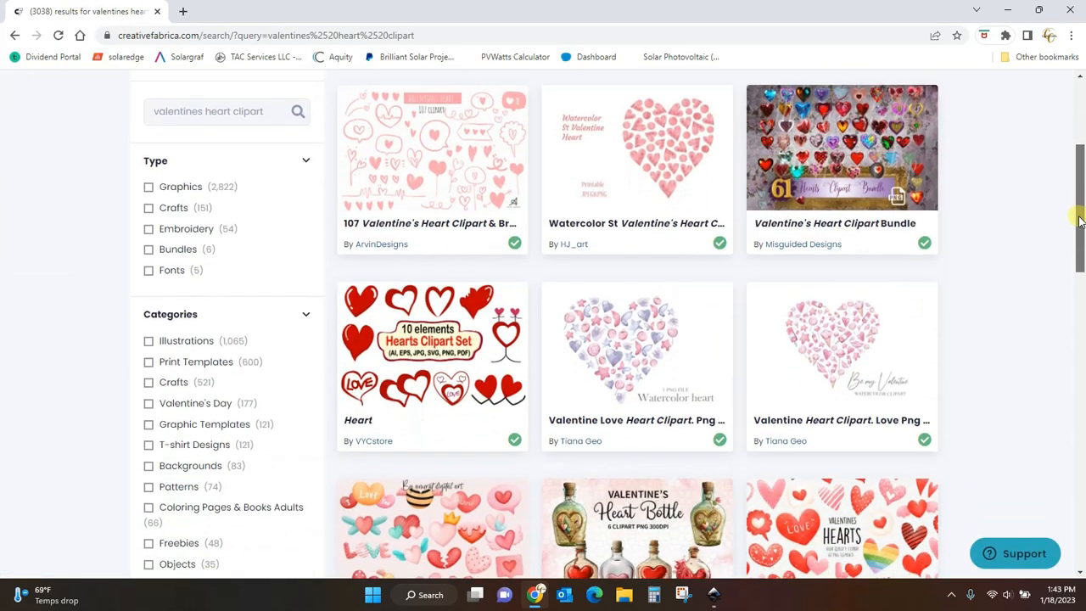
{"action": "left_click_drag", "start_coordinate": [1079, 220], "coordinate": [1077, 274]}
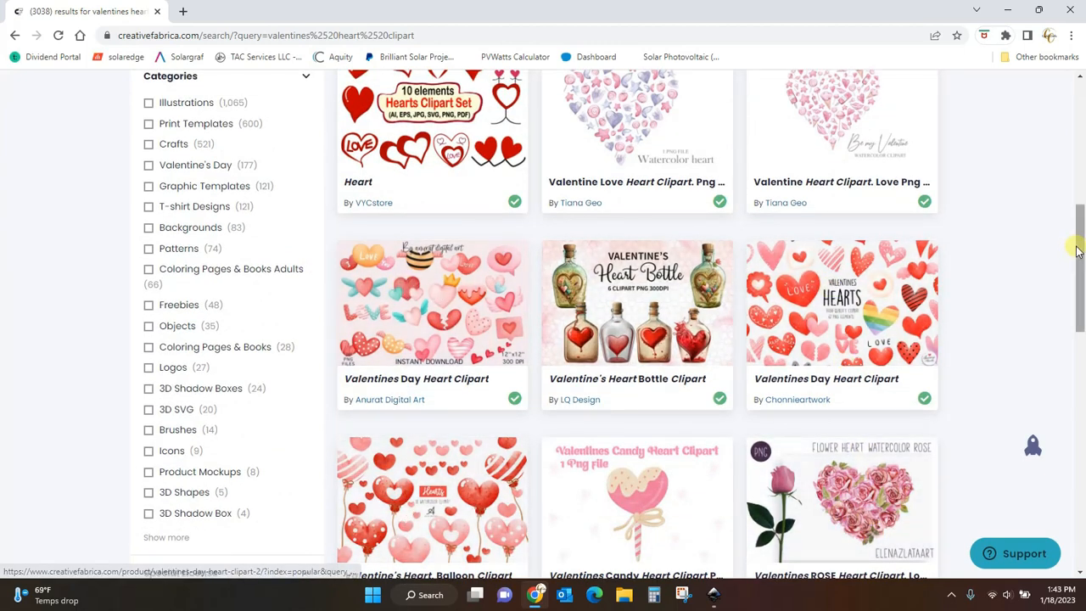
{"action": "left_click_drag", "start_coordinate": [1078, 251], "coordinate": [1083, 533]}
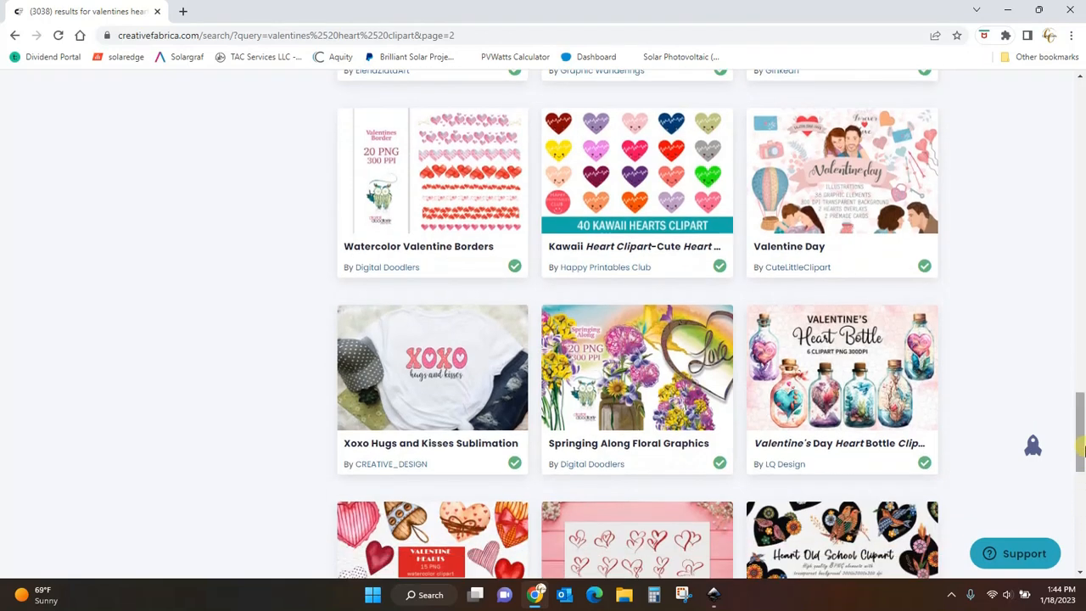
{"action": "left_click_drag", "start_coordinate": [1083, 432], "coordinate": [1083, 468]}
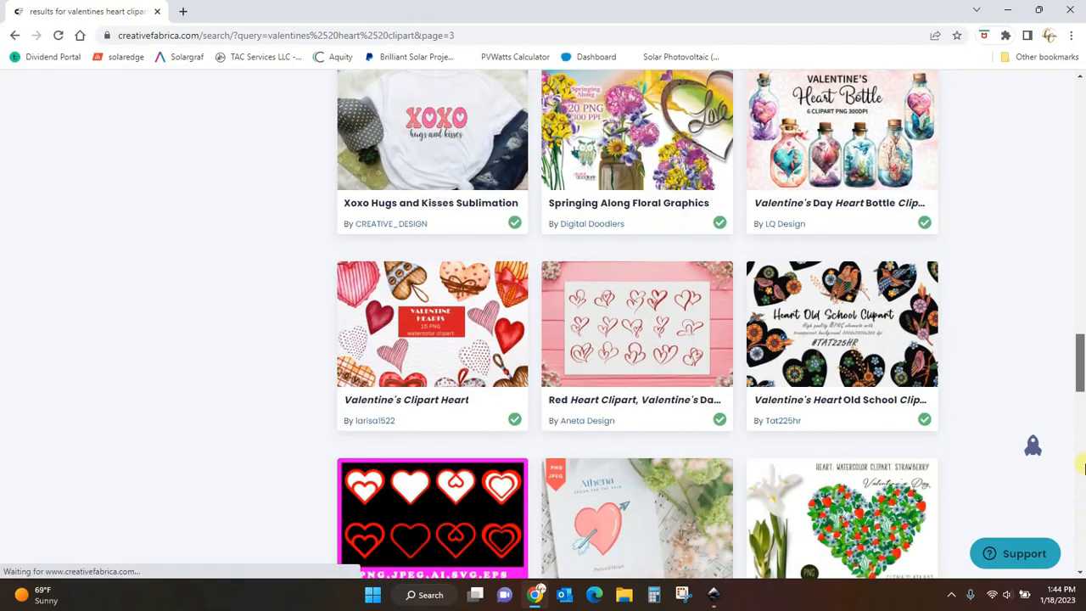
{"action": "left_click", "coordinate": [623, 327]}
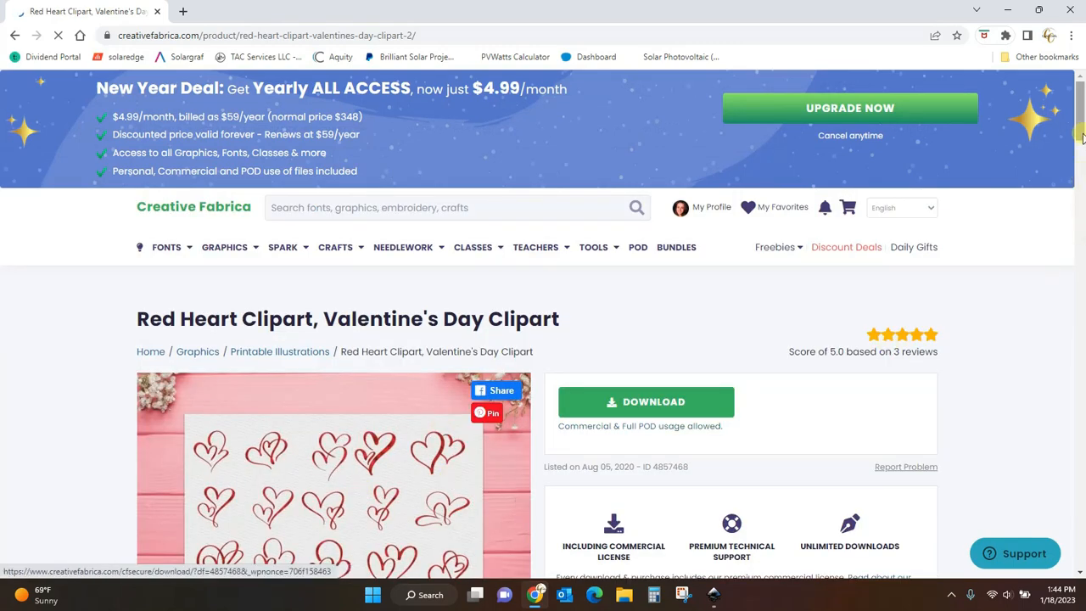
- Page through the product's preview images in the gallery
{"action": "scroll", "coordinate": [1082, 167], "scroll_direction": "down", "scroll_amount": 2}
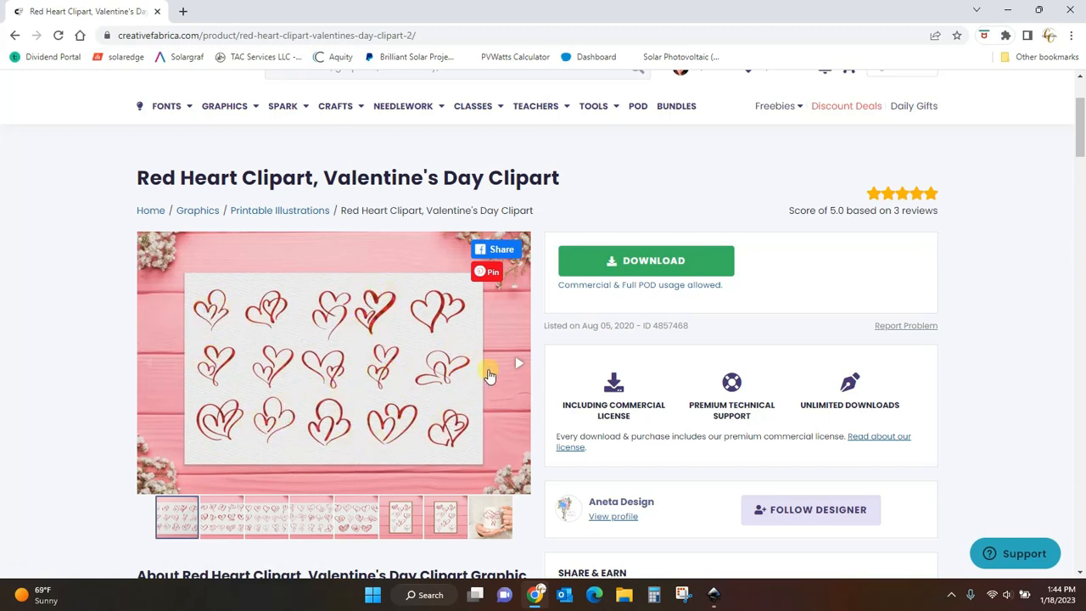
{"action": "left_click", "coordinate": [517, 364]}
{"action": "left_click", "coordinate": [517, 365]}
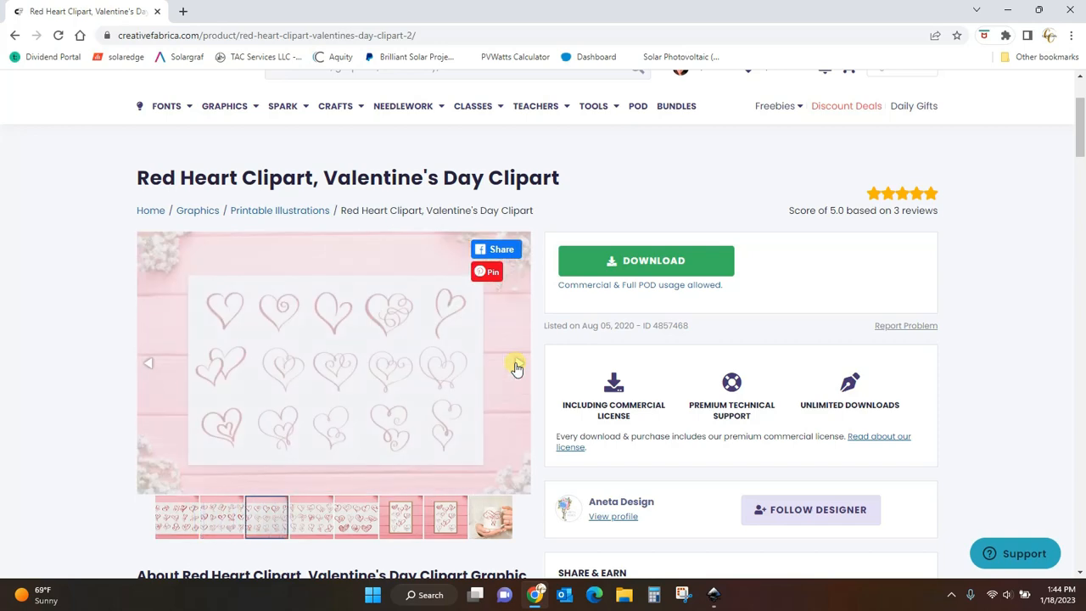
{"action": "left_click", "coordinate": [517, 366]}
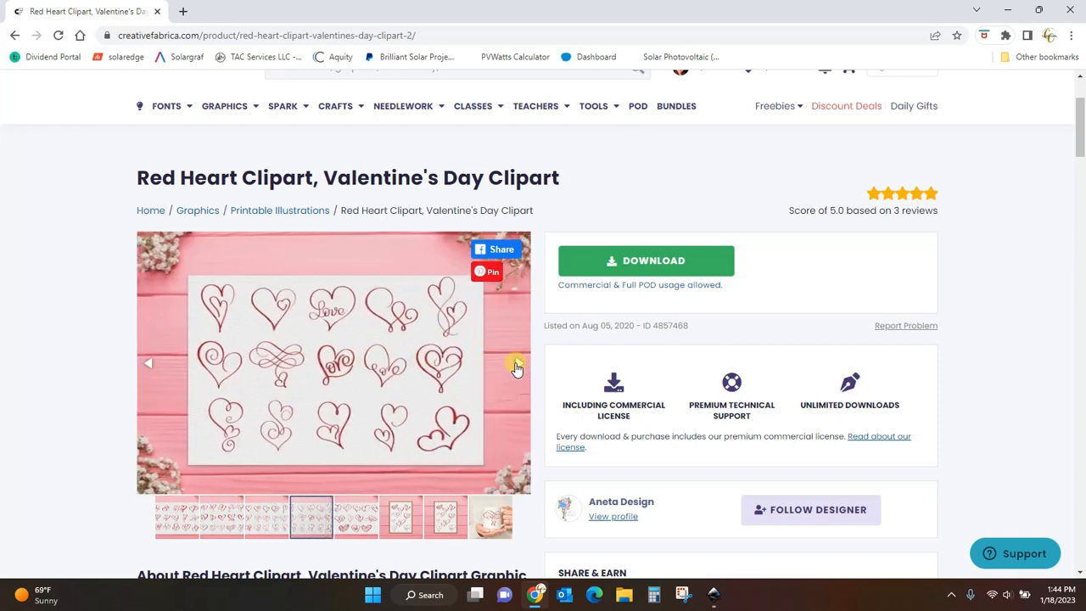
{"action": "left_click", "coordinate": [517, 366]}
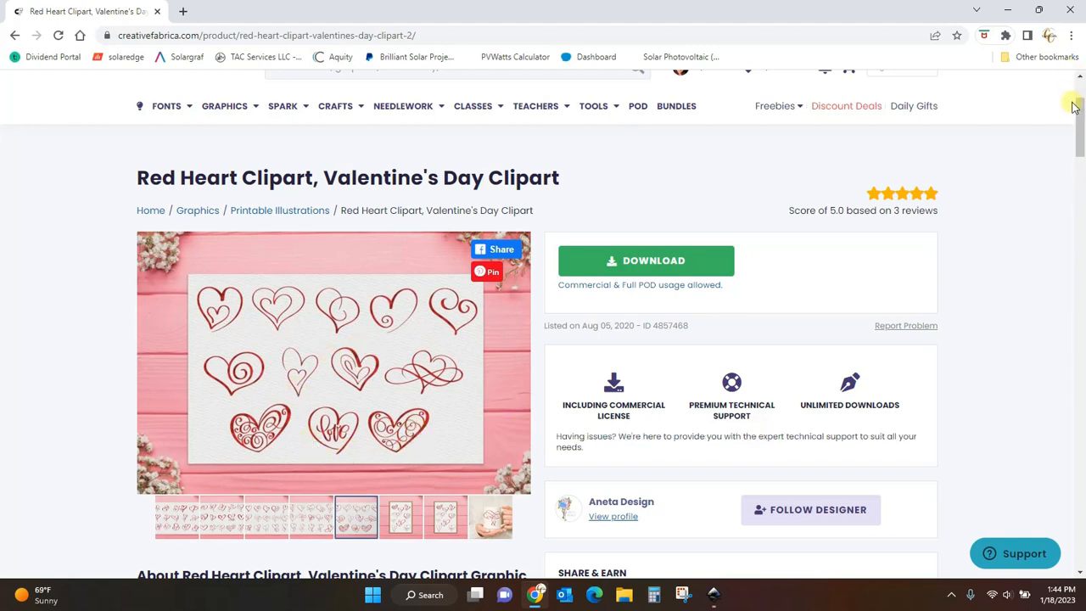
- Open the account's license keys overview from the profile menu
{"action": "left_click_drag", "start_coordinate": [1080, 124], "coordinate": [1080, 102]}
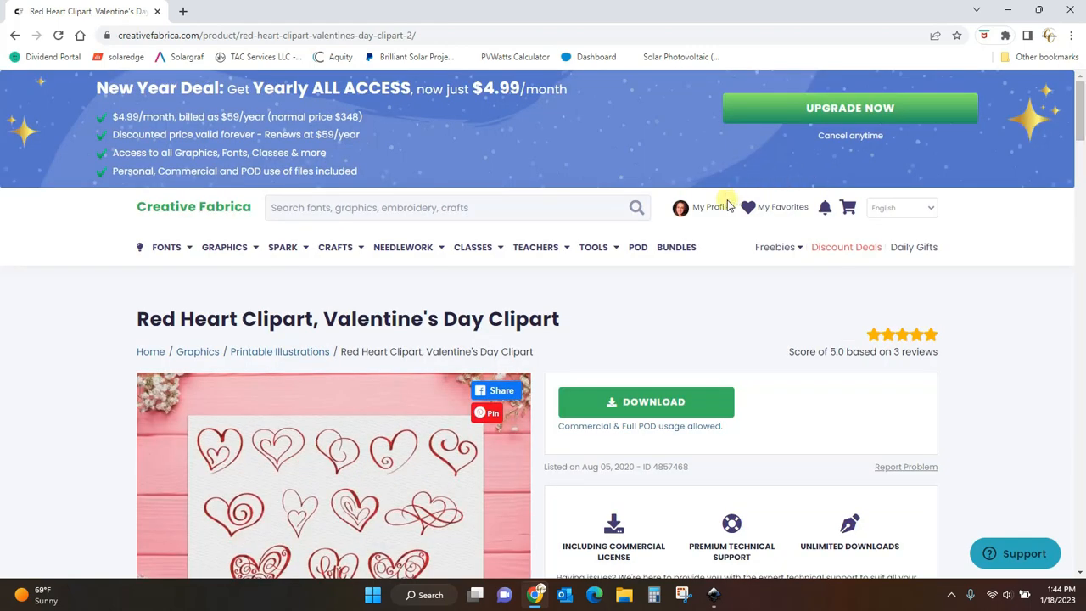
{"action": "mouse_move", "coordinate": [708, 209]}
{"action": "left_click", "coordinate": [705, 283]}
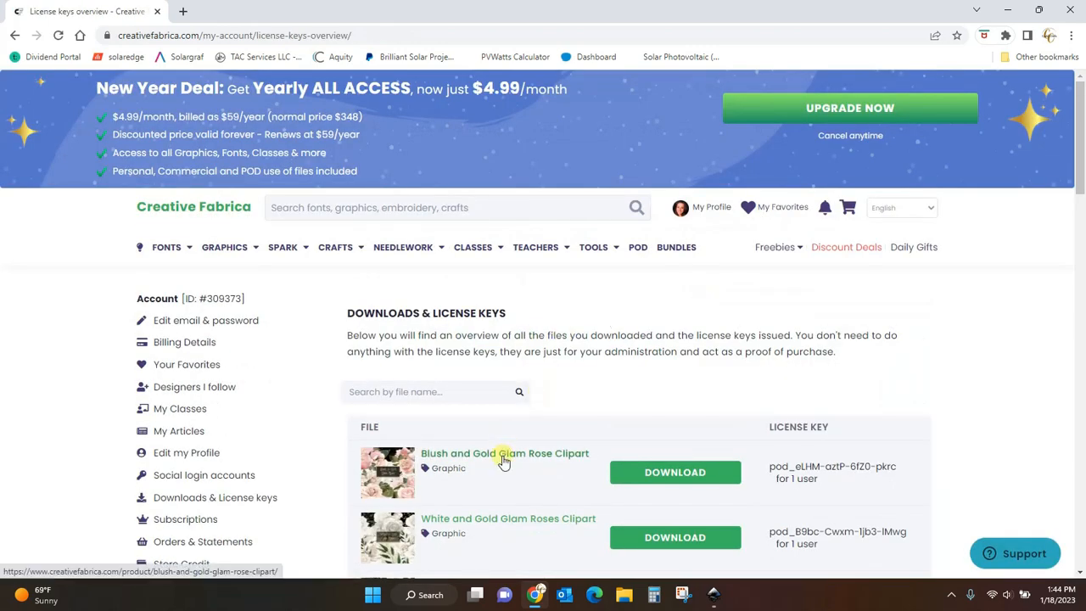
- Open the Blush and Gold Glam Rose Clipart product page from the downloads list, scroll through it, and close its tab
{"action": "left_click", "coordinate": [504, 454]}
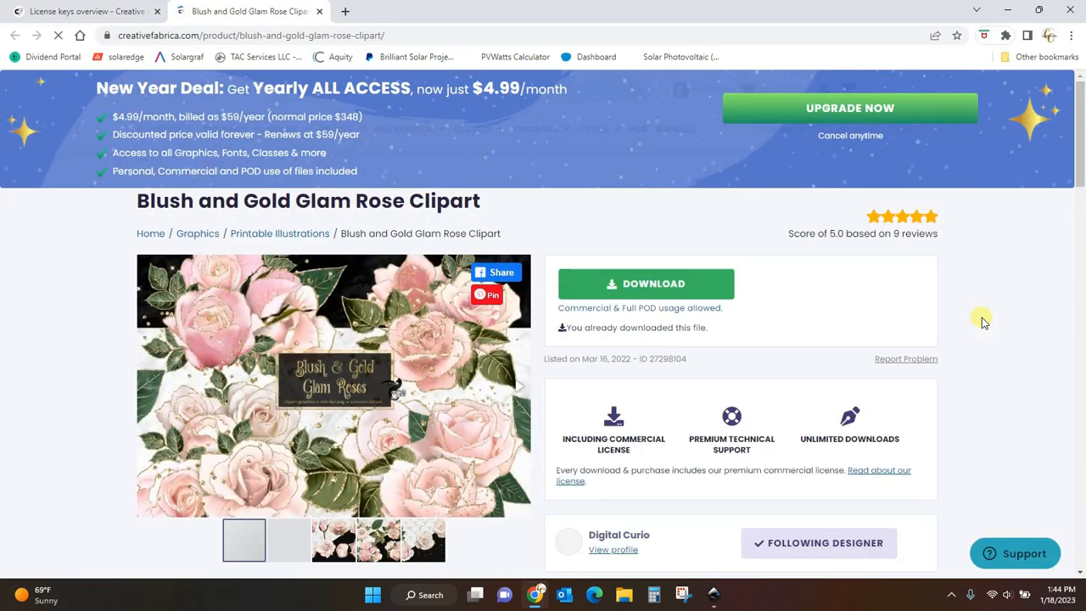
{"action": "left_click_drag", "start_coordinate": [1080, 132], "coordinate": [1080, 161]}
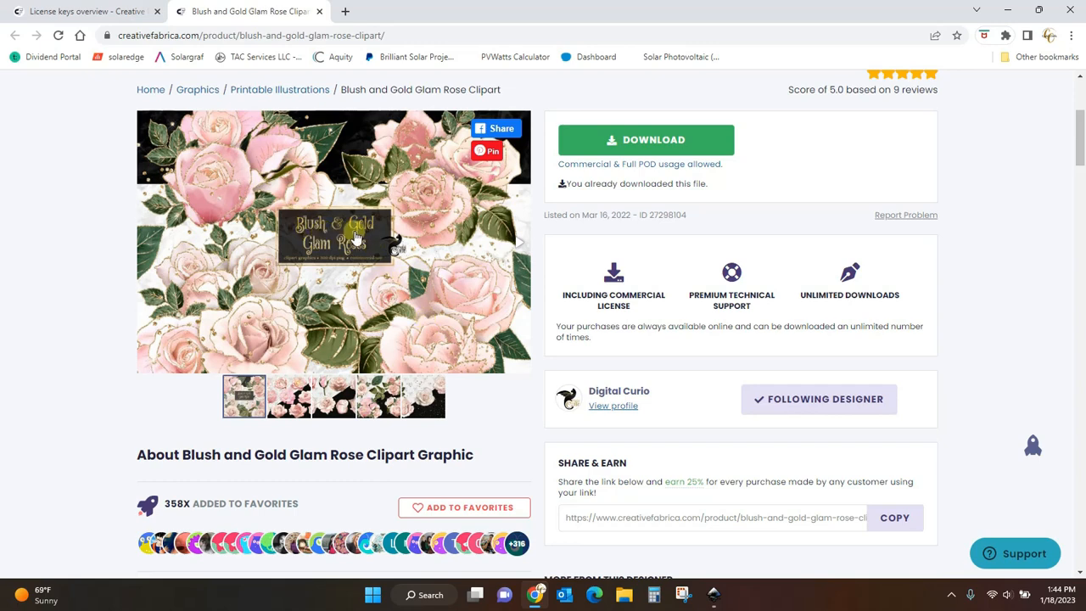
{"action": "left_click", "coordinate": [318, 12]}
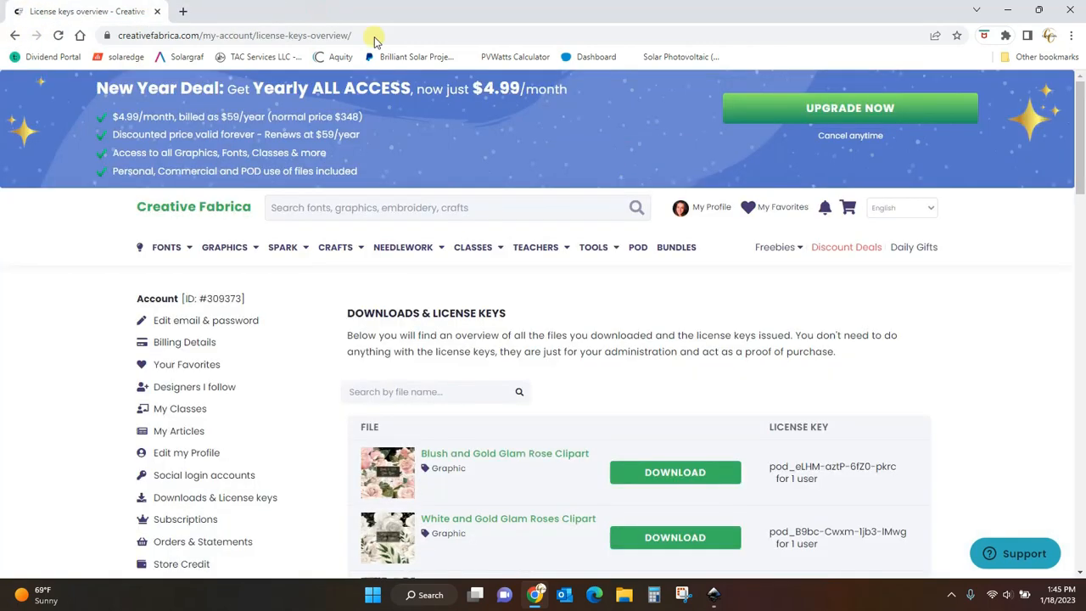
- Open the White and Gold Glam Roses Clipart product page, look over its preview, and close its tab
{"action": "left_click", "coordinate": [508, 521]}
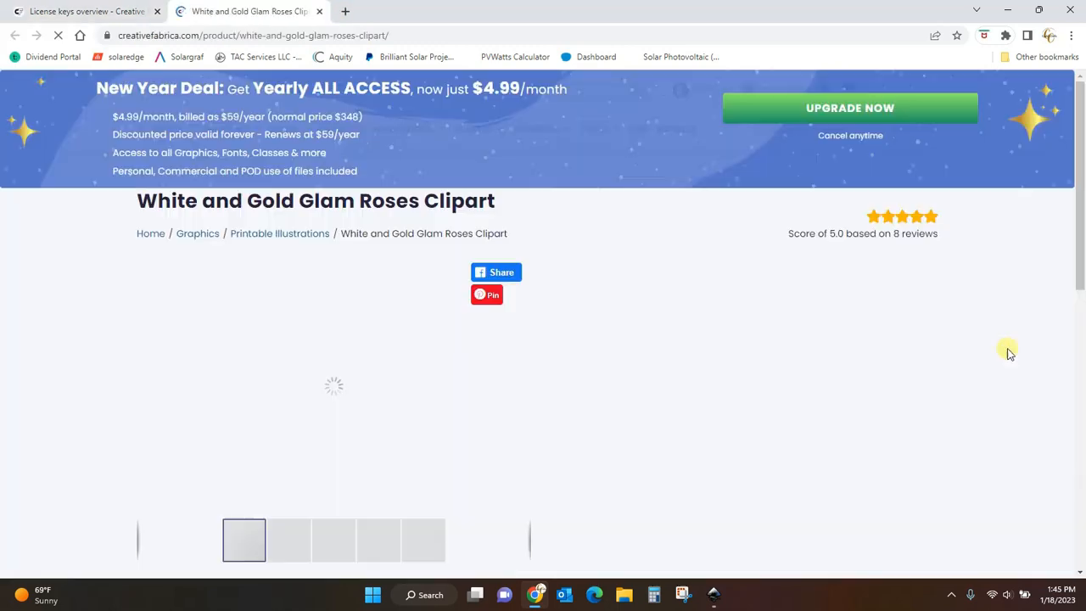
{"action": "scroll", "coordinate": [1074, 150], "scroll_direction": "down", "scroll_amount": 2}
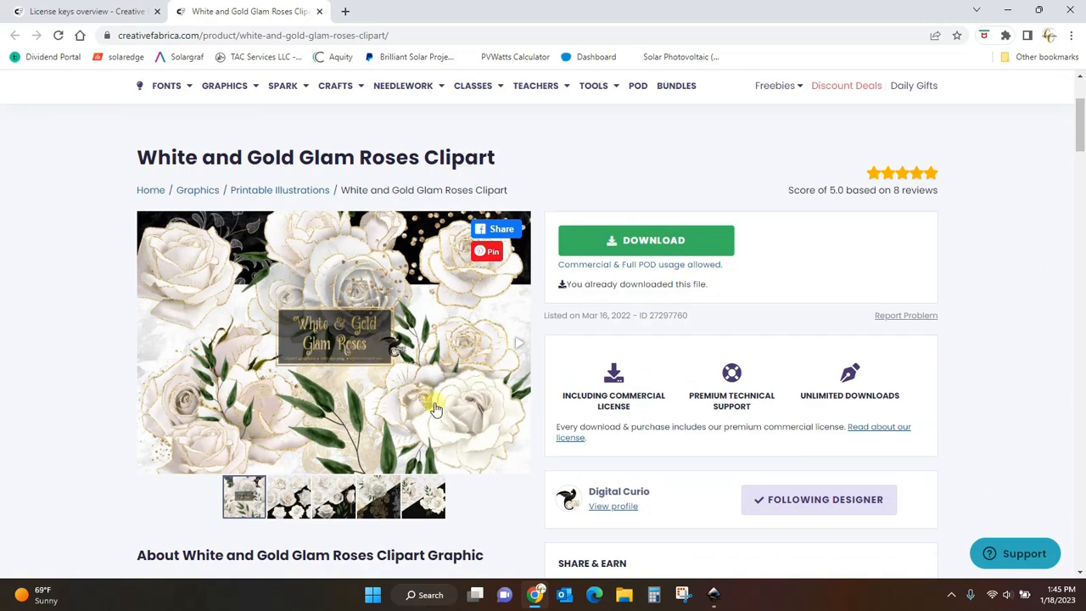
{"action": "left_click", "coordinate": [319, 12]}
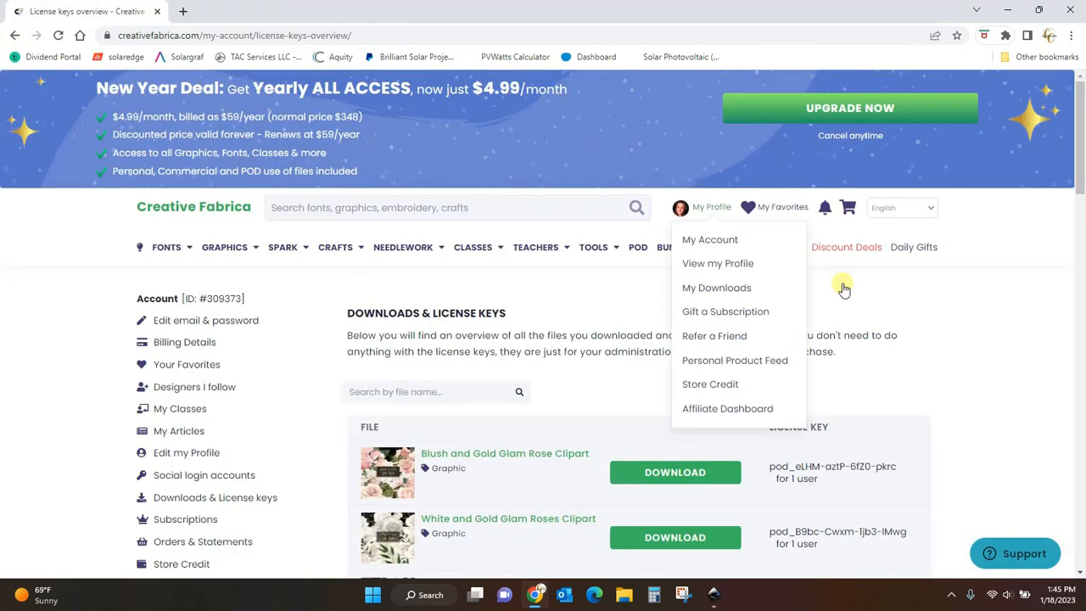
- Open the Black and Gold Glam Roses product page and go to the Digital Curio designer profile
{"action": "scroll", "coordinate": [1081, 209], "scroll_direction": "down", "scroll_amount": 1}
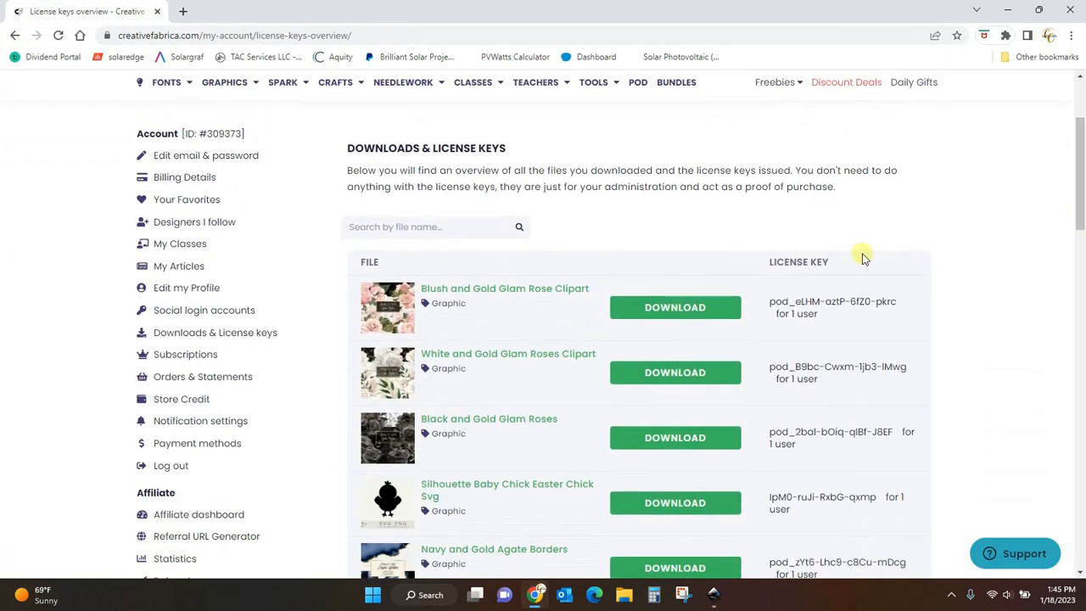
{"action": "left_click", "coordinate": [517, 417]}
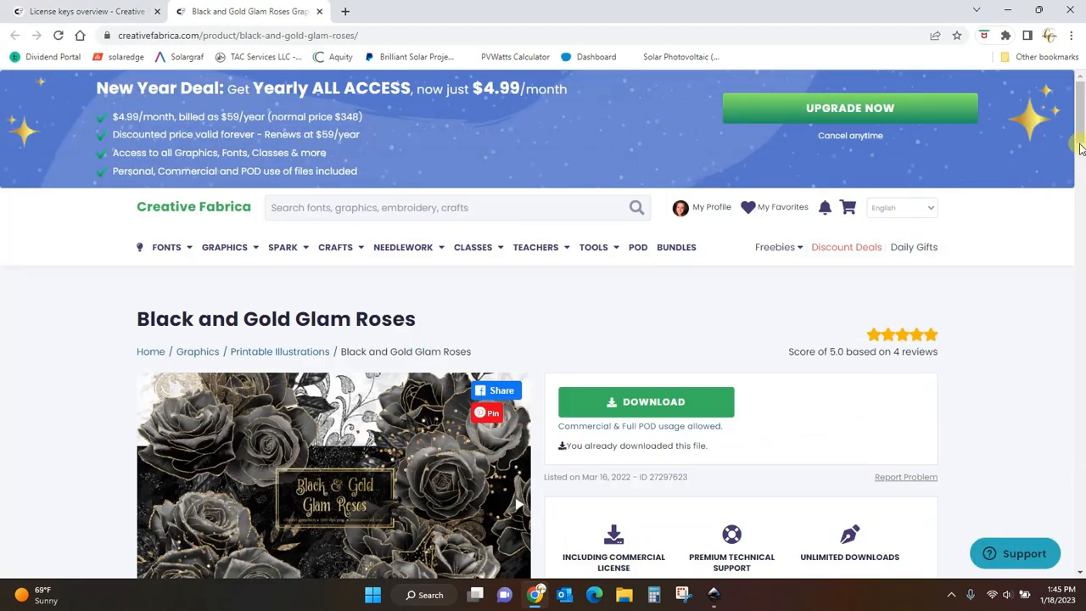
{"action": "left_click_drag", "start_coordinate": [1080, 100], "coordinate": [1080, 170]}
{"action": "scroll", "coordinate": [1073, 196], "scroll_direction": "up", "scroll_amount": 5}
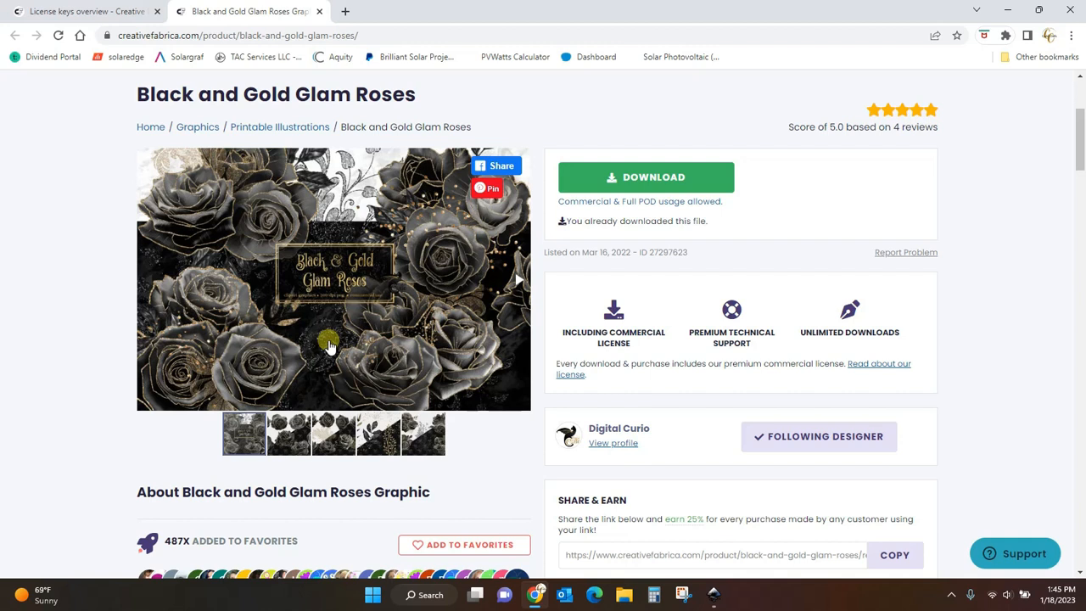
{"action": "left_click", "coordinate": [607, 446]}
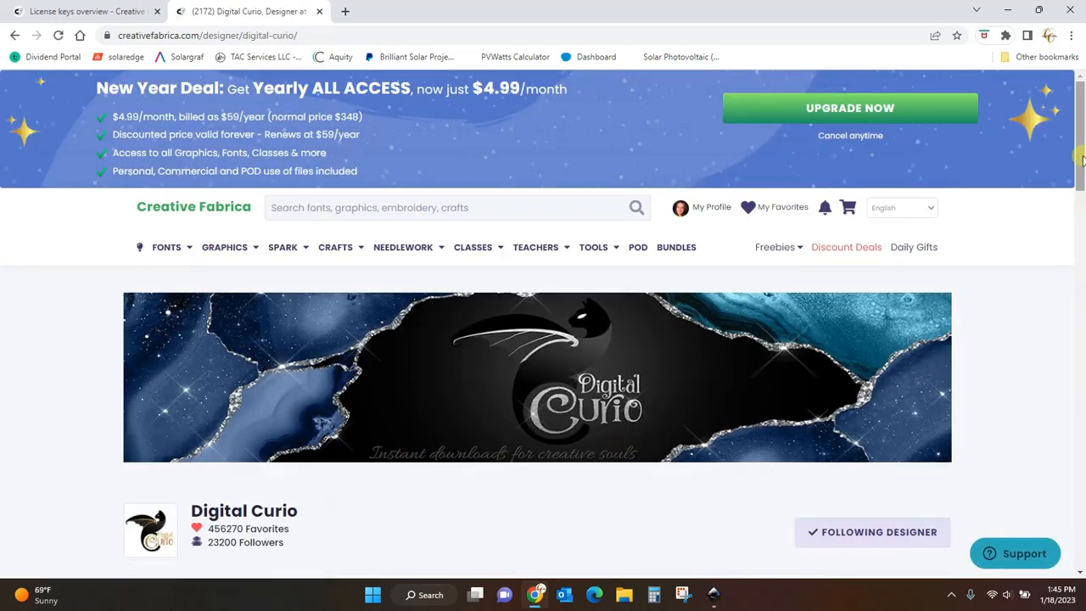
{"action": "left_click_drag", "start_coordinate": [1081, 127], "coordinate": [1081, 225]}
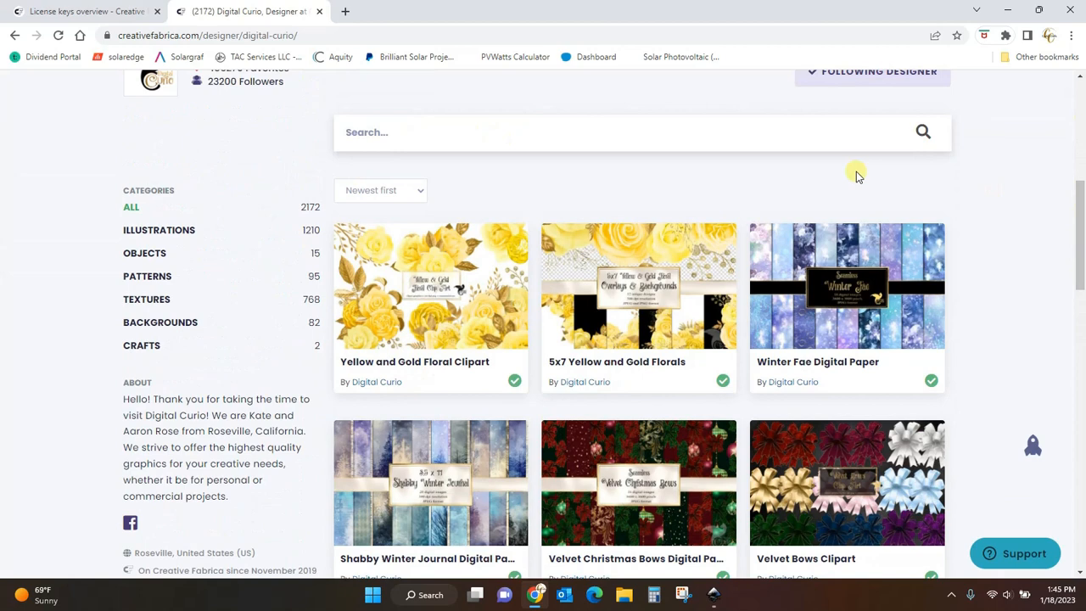
- Search the designer's products for roses
{"action": "left_click", "coordinate": [497, 130]}
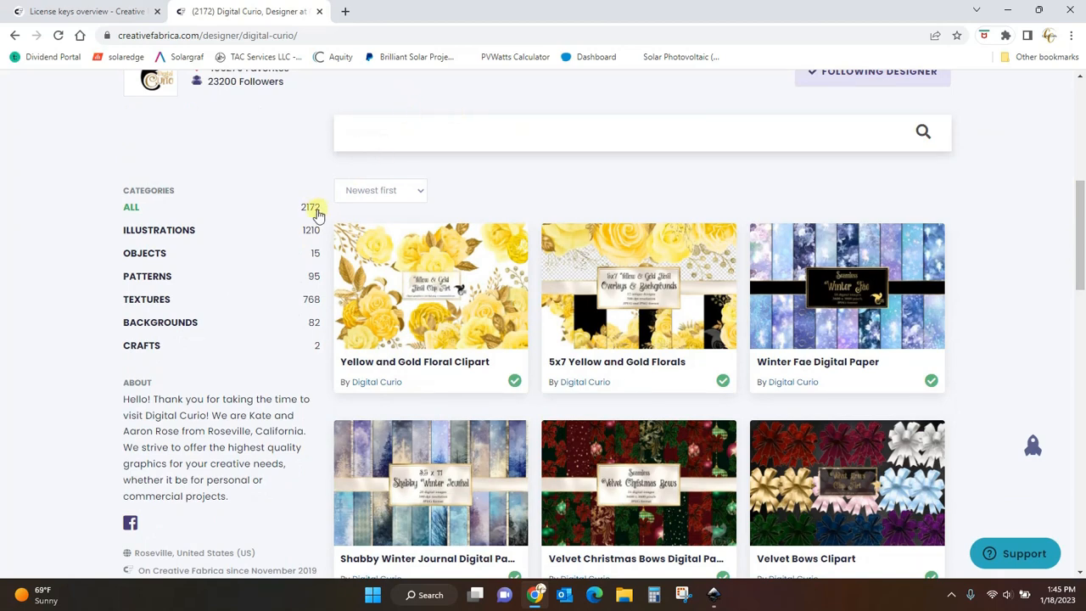
{"action": "type", "text": "ro"}
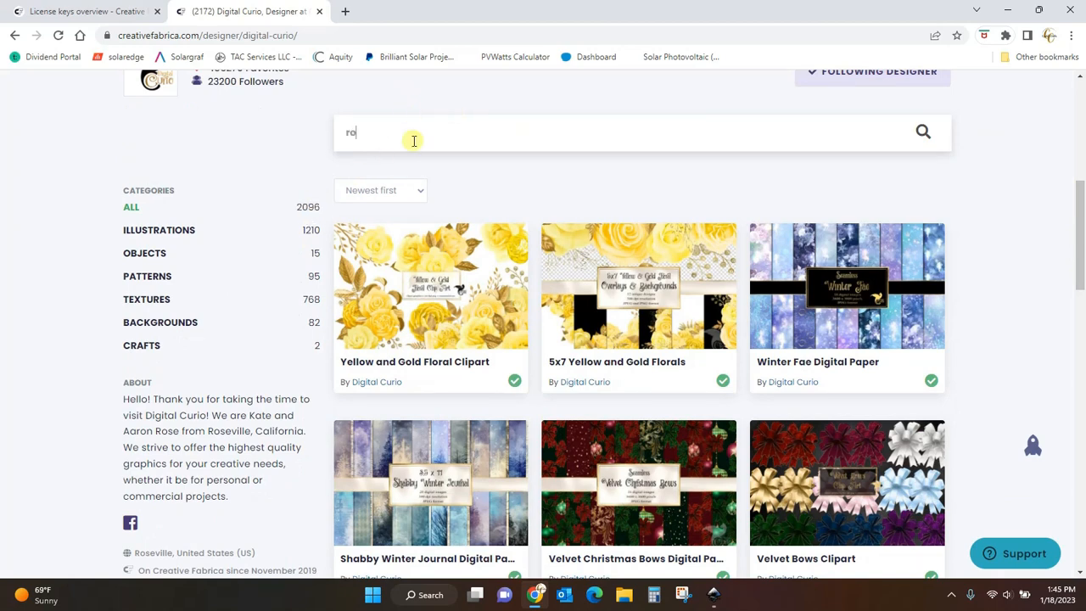
{"action": "type", "text": "ses"}
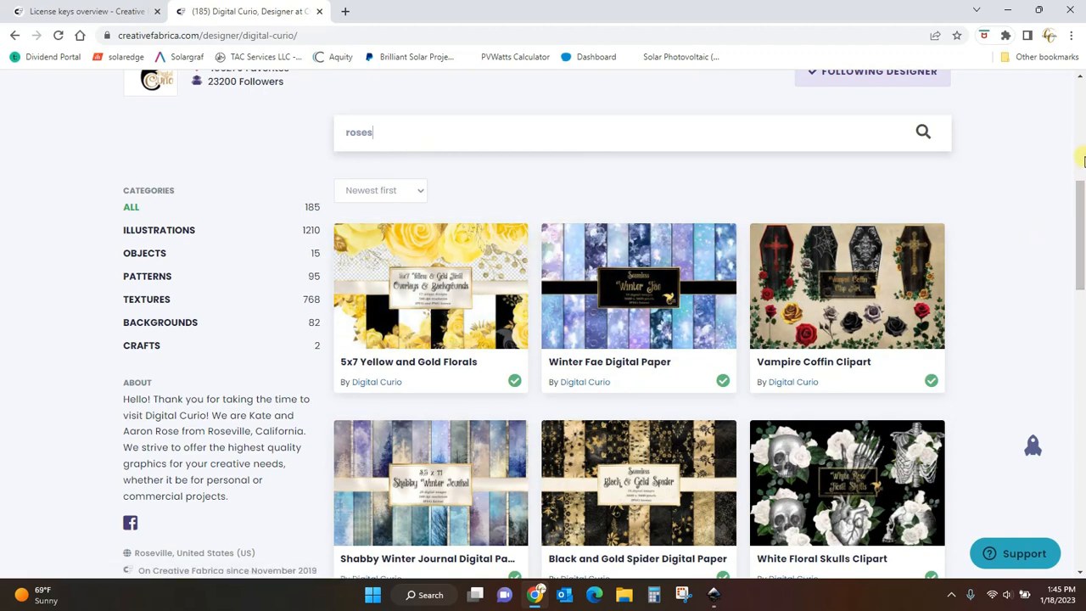
- Browse the rose results and open the Shabby Glam Graphics product page
{"action": "scroll", "coordinate": [921, 301], "scroll_direction": "down", "scroll_amount": 2}
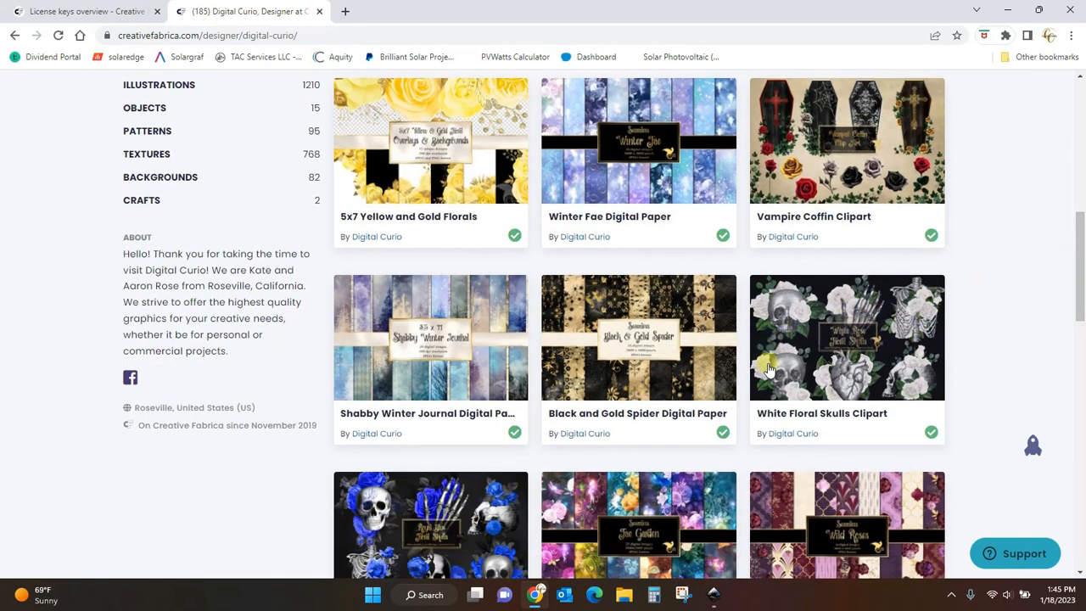
{"action": "scroll", "coordinate": [1082, 242], "scroll_direction": "down", "scroll_amount": 1}
{"action": "left_click_drag", "start_coordinate": [1082, 242], "coordinate": [1084, 599]}
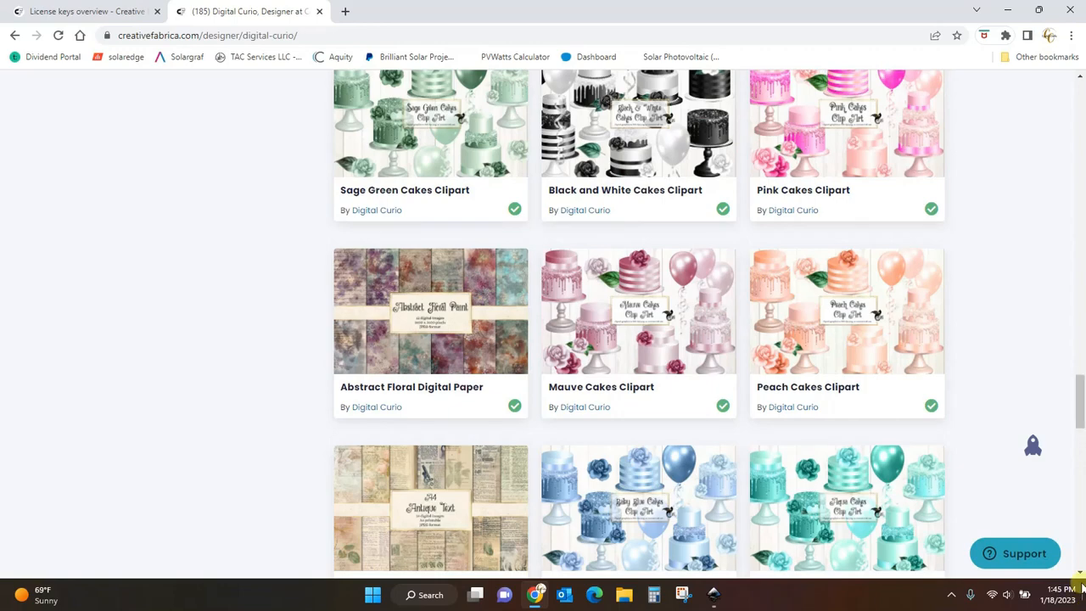
{"action": "left_click", "coordinate": [1078, 444]}
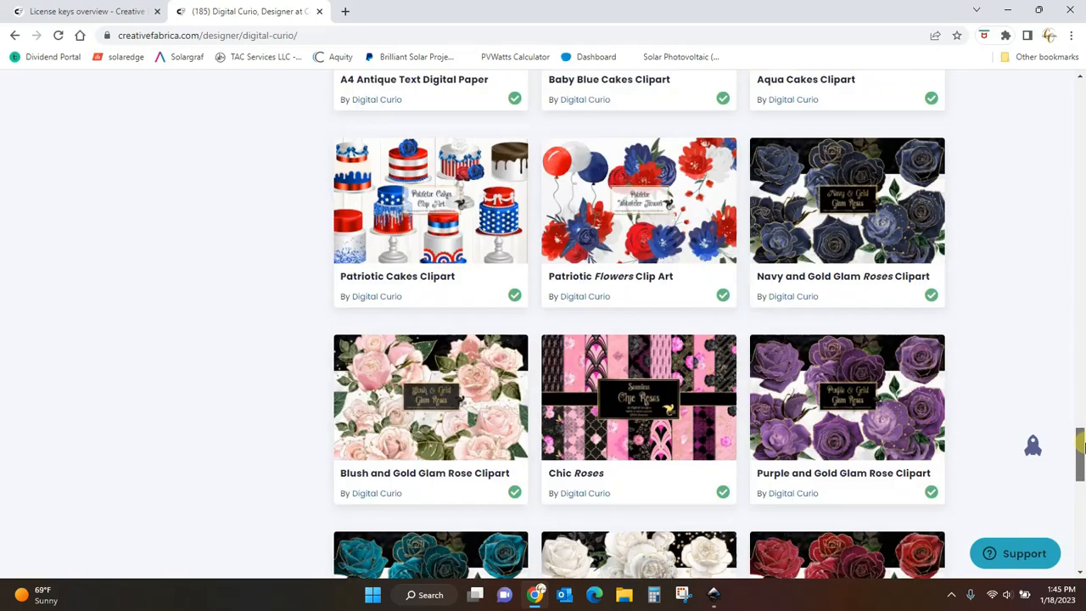
{"action": "scroll", "coordinate": [1081, 446], "scroll_direction": "down", "scroll_amount": 2}
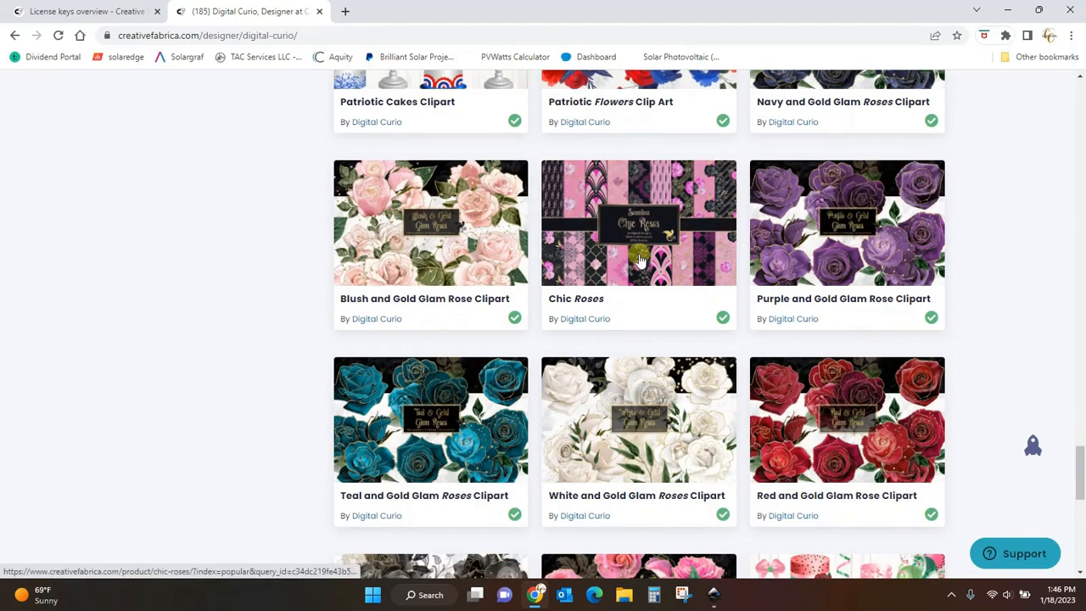
{"action": "left_click", "coordinate": [1082, 517]}
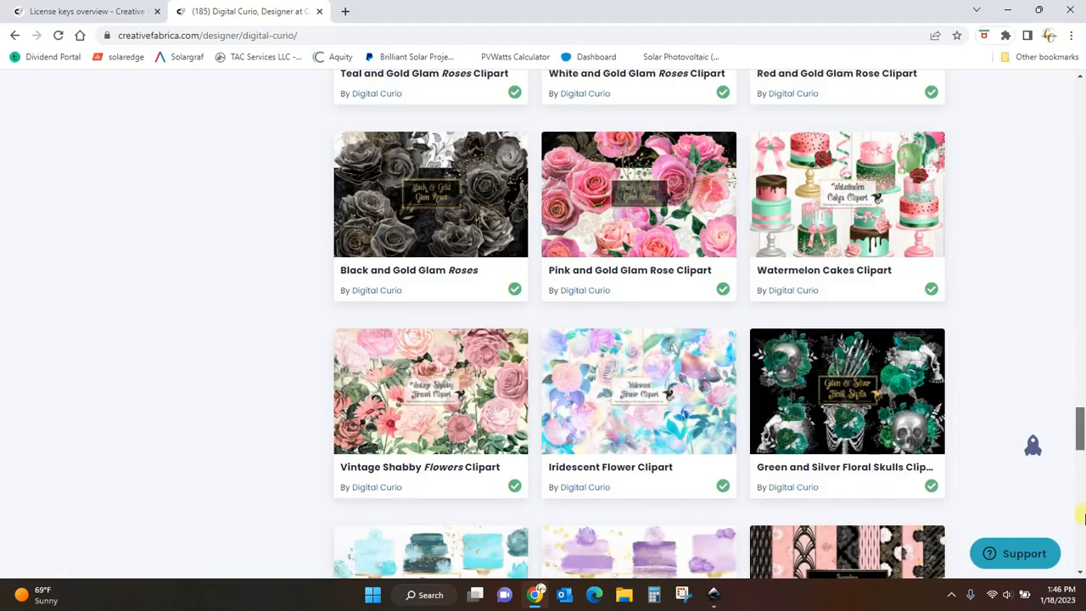
{"action": "left_click_drag", "start_coordinate": [1084, 513], "coordinate": [1084, 540]}
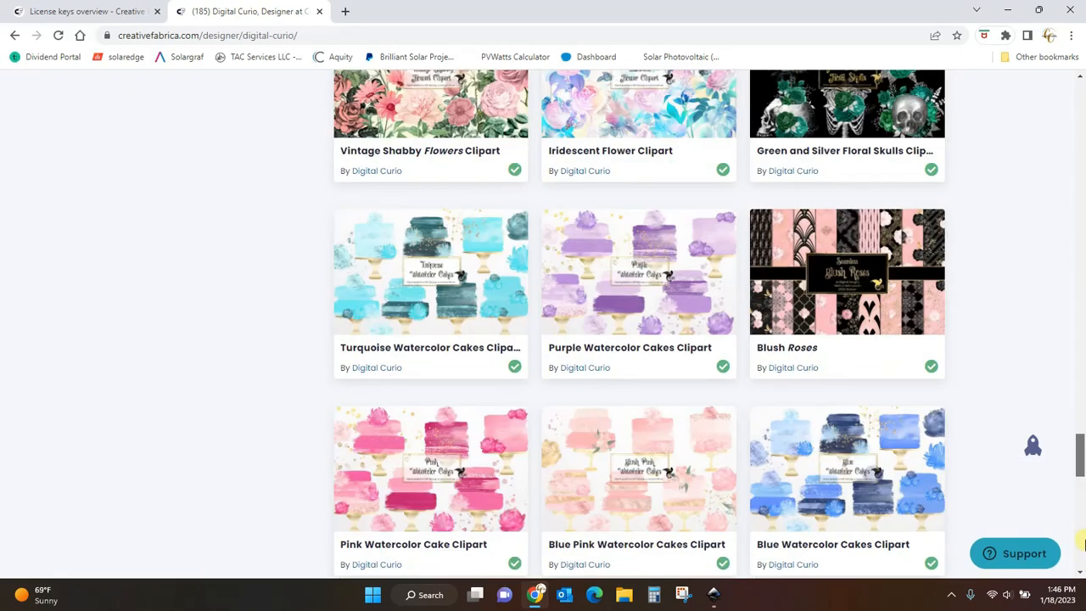
{"action": "scroll", "coordinate": [1084, 543], "scroll_direction": "down", "scroll_amount": 11}
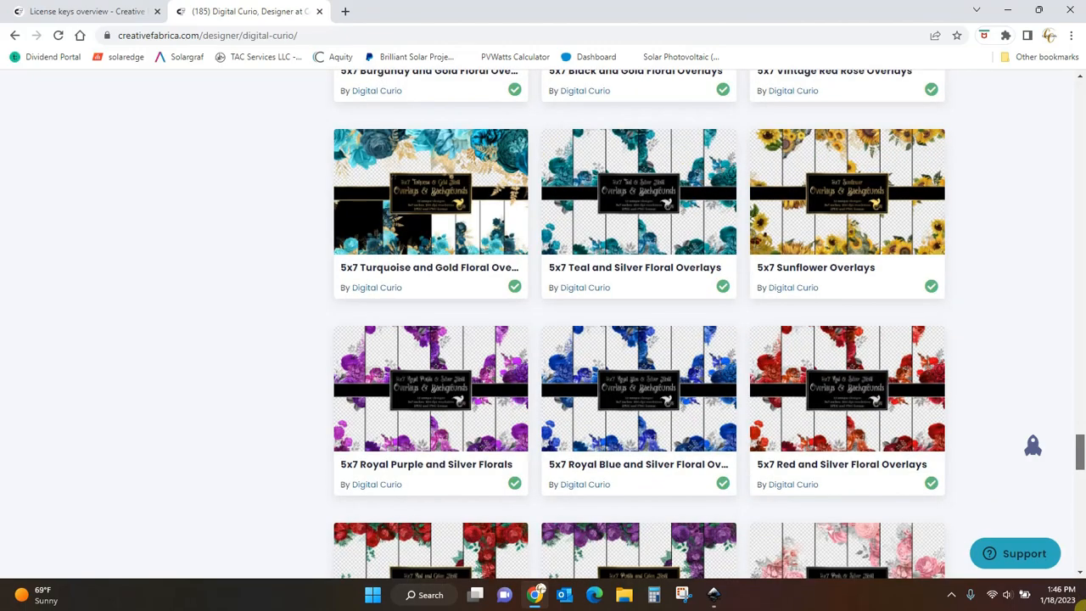
{"action": "scroll", "coordinate": [1077, 513], "scroll_direction": "down", "scroll_amount": 9}
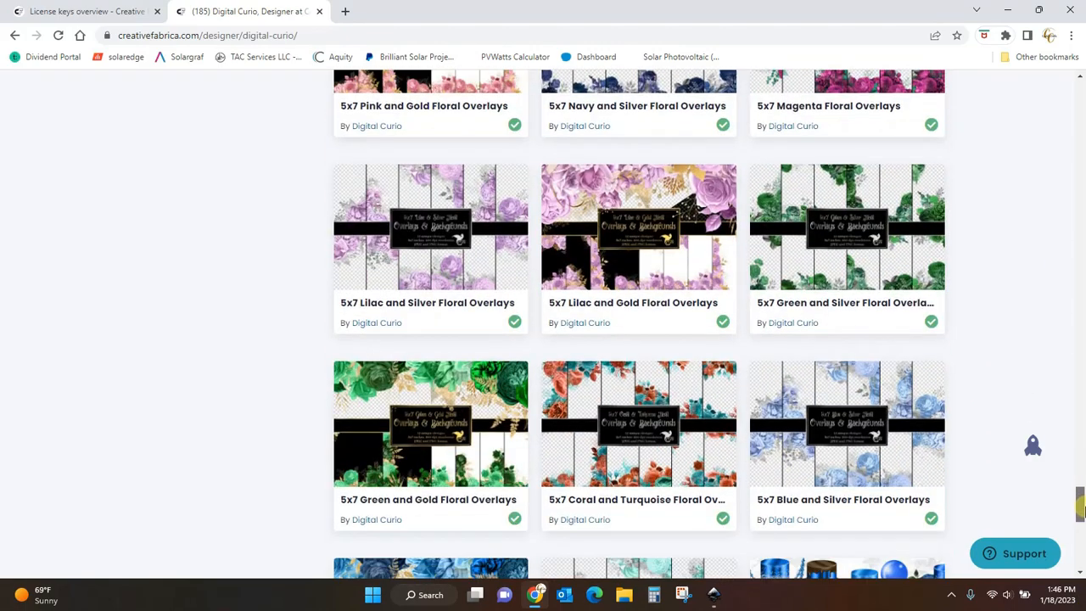
{"action": "scroll", "coordinate": [1082, 509], "scroll_direction": "down", "scroll_amount": 6}
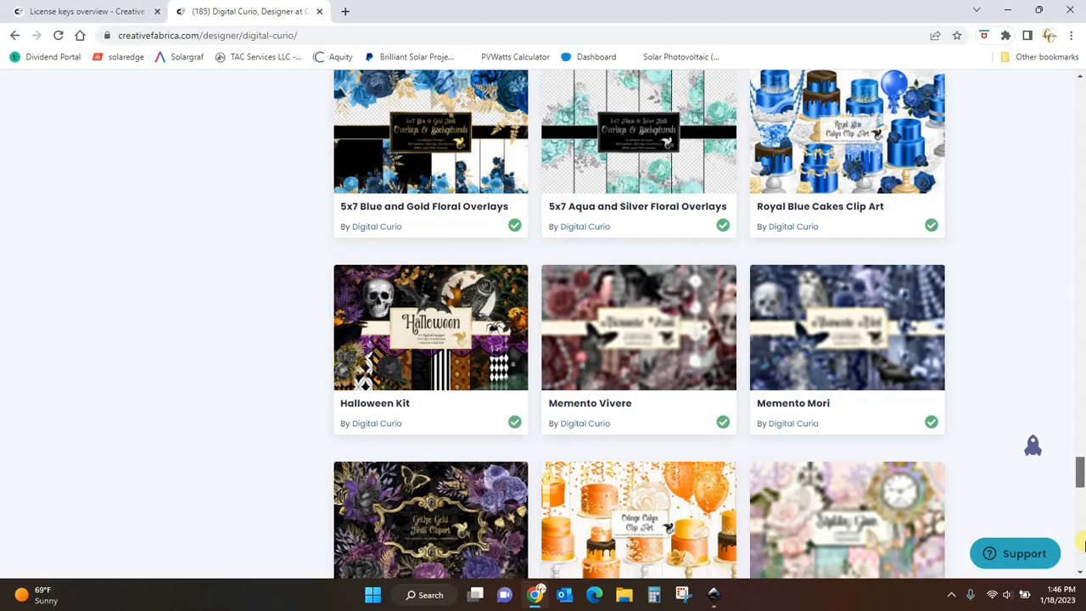
{"action": "scroll", "coordinate": [1078, 526], "scroll_direction": "down", "scroll_amount": 2}
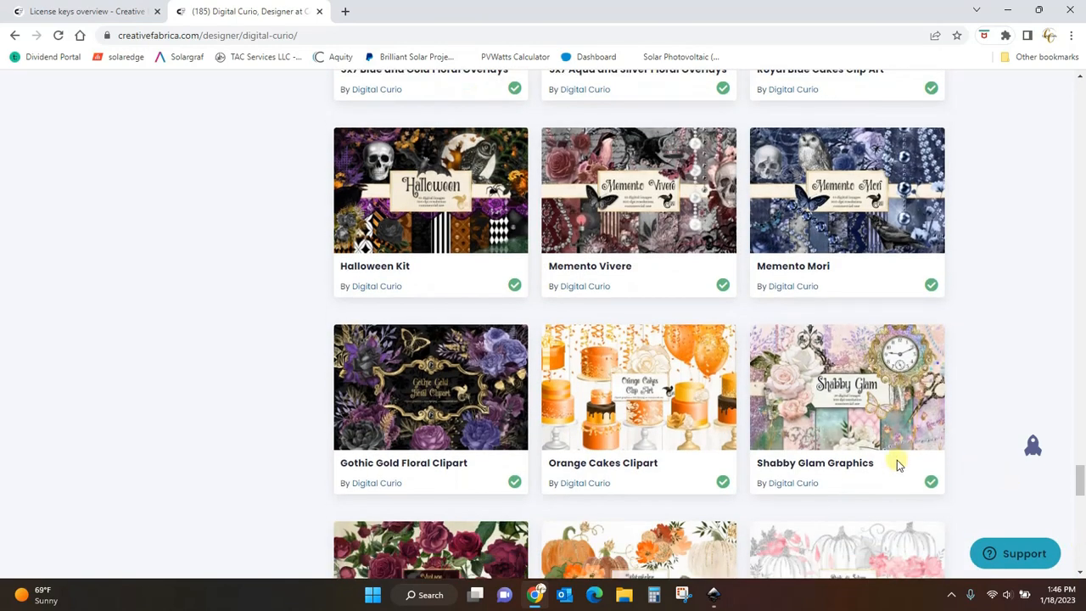
{"action": "left_click", "coordinate": [830, 377]}
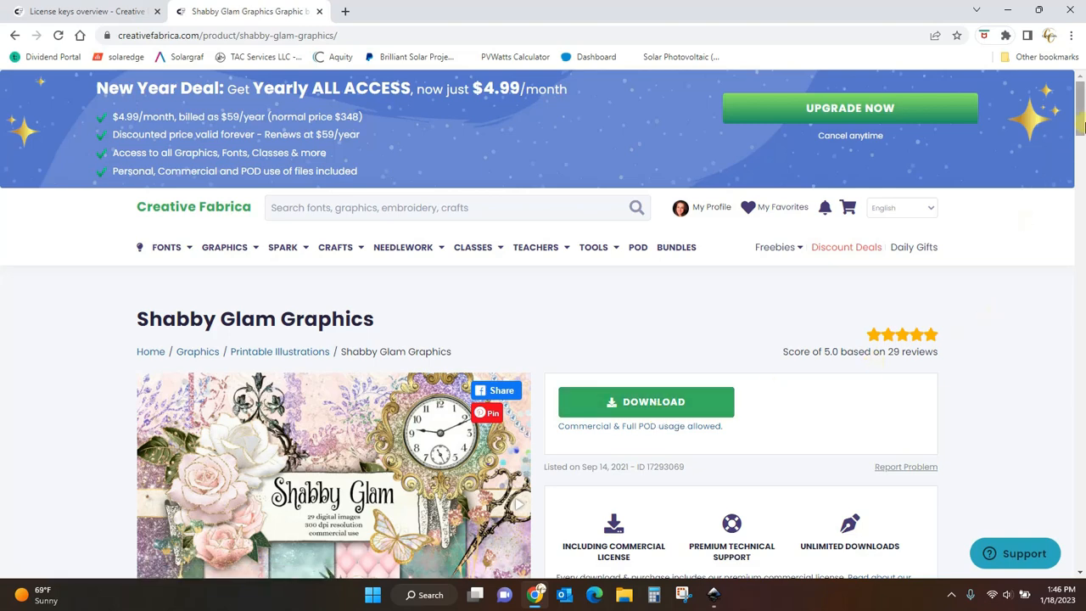
{"action": "left_click_drag", "start_coordinate": [1081, 125], "coordinate": [1081, 148]}
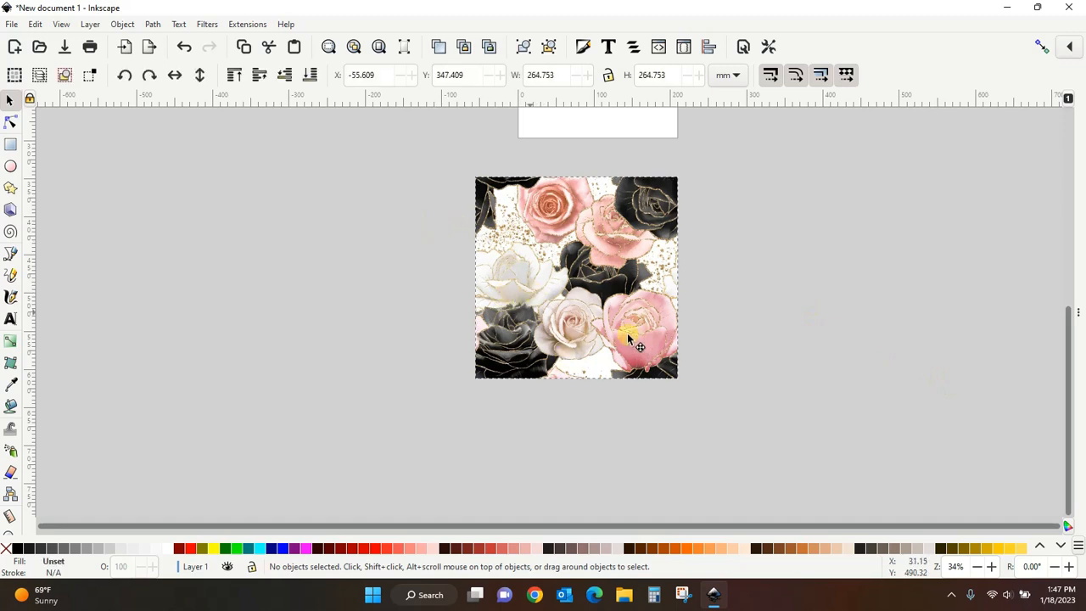
- In Inkscape, select the rose pattern image and delete it
{"action": "left_click_drag", "start_coordinate": [625, 330], "coordinate": [628, 334]}
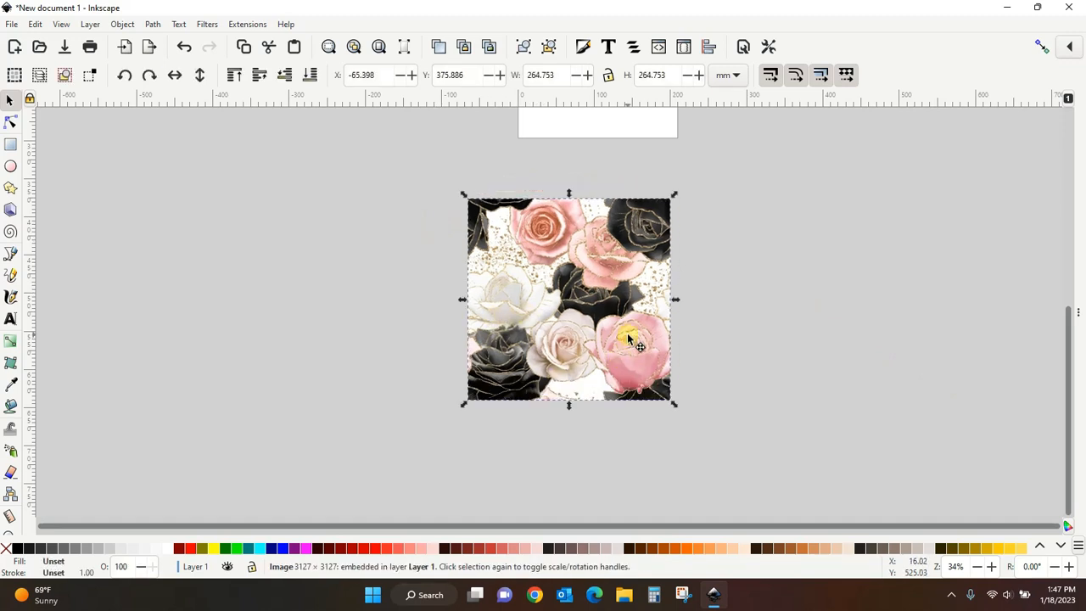
{"action": "key", "text": "Delete"}
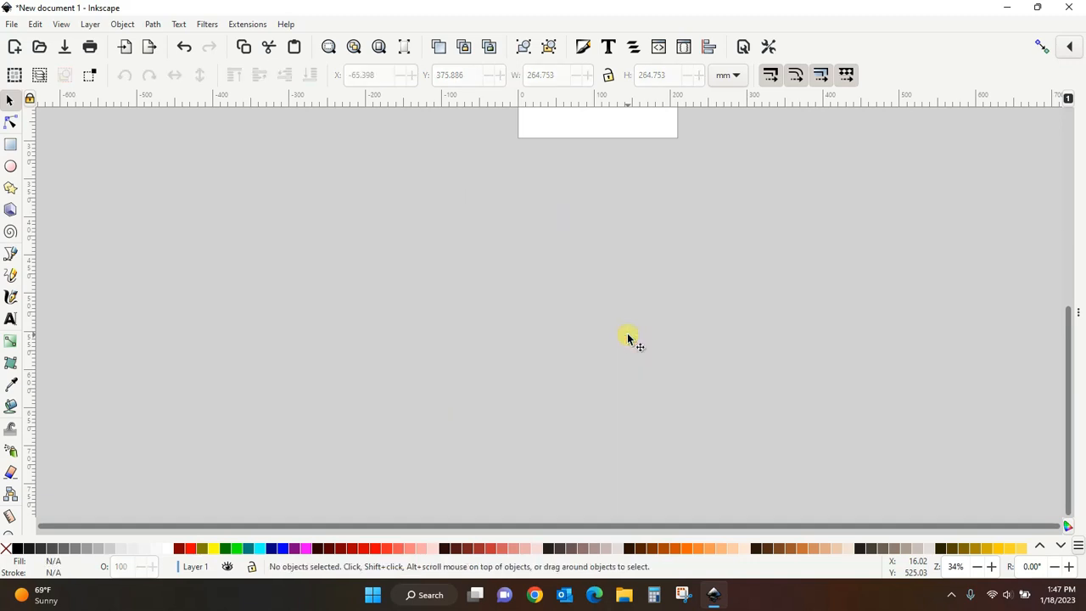
- Lock the width-height ratio and draw an ellipse about 130 by 108 mm to the left of the page
{"action": "left_click_drag", "start_coordinate": [1069, 433], "coordinate": [1084, 296]}
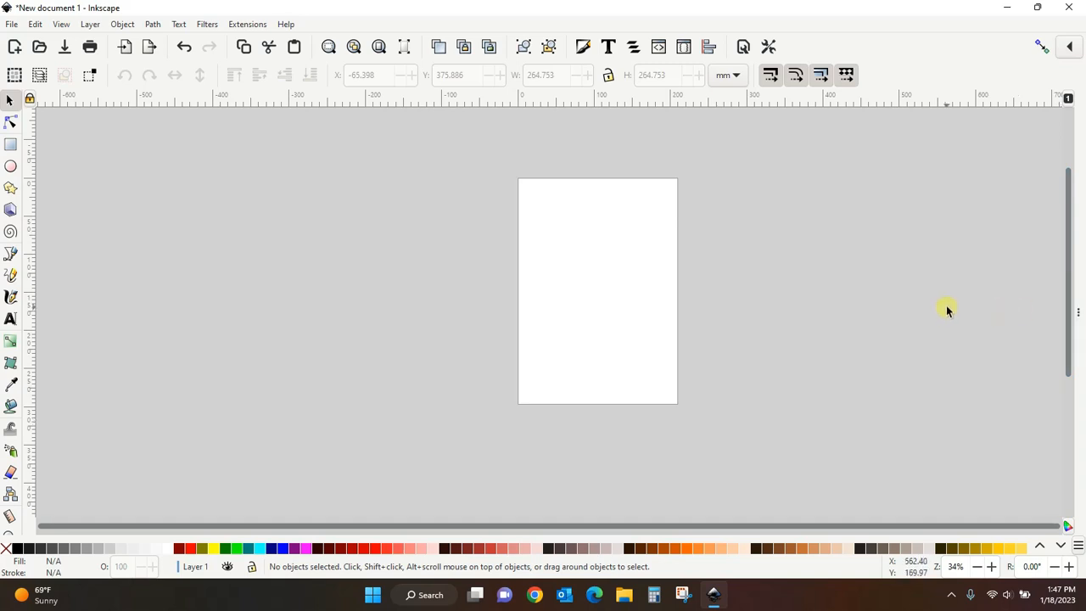
{"action": "left_click", "coordinate": [609, 77]}
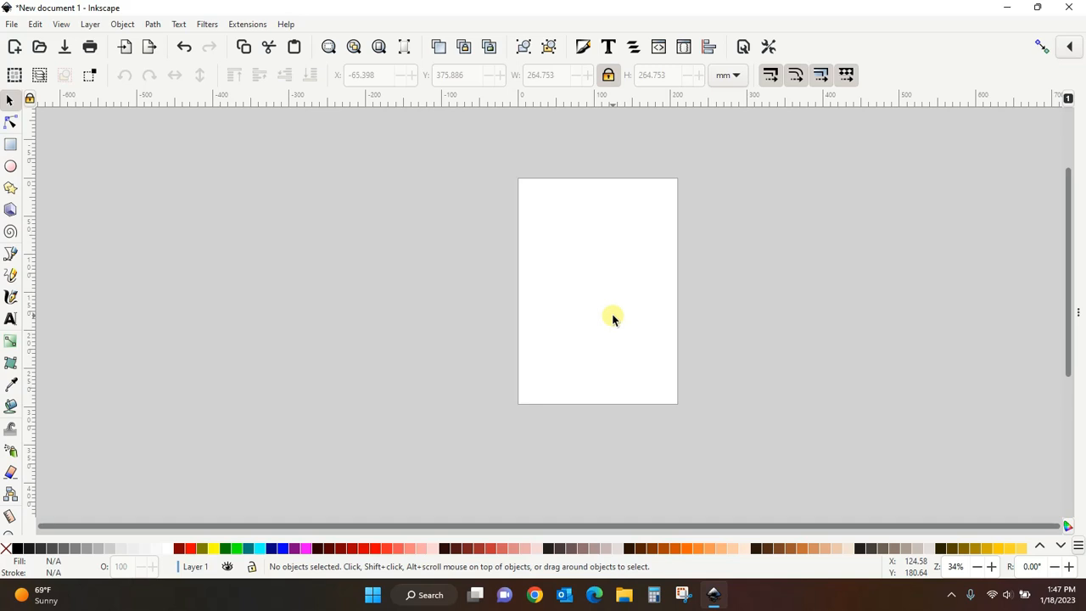
{"action": "left_click", "coordinate": [12, 167]}
{"action": "left_click_drag", "start_coordinate": [426, 250], "coordinate": [528, 338]}
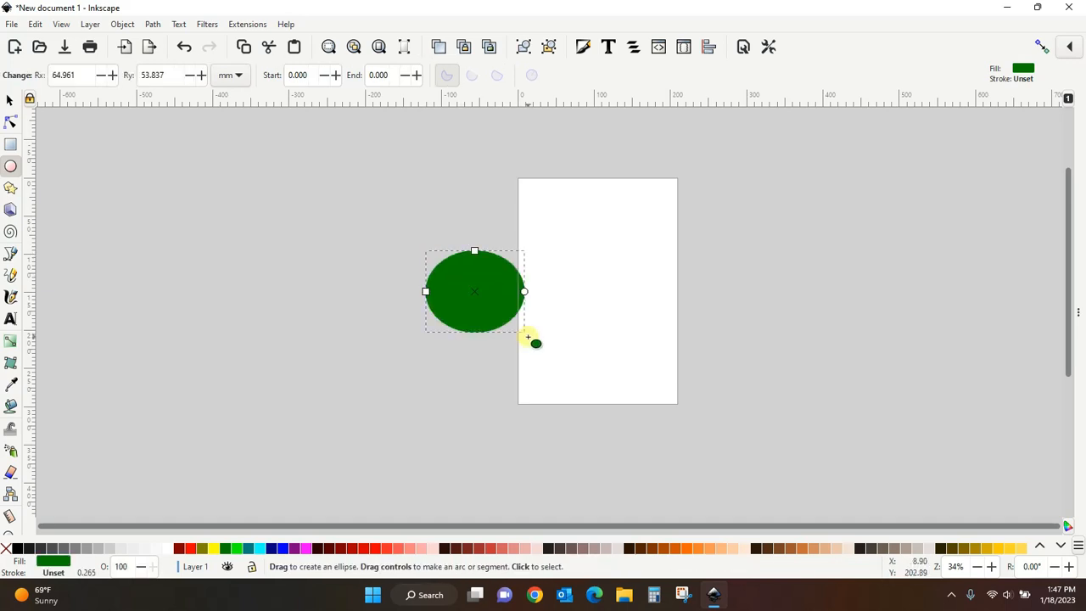
- Scale the ellipse up to about 300 by 224 mm, then delete it
{"action": "left_click", "coordinate": [10, 101]}
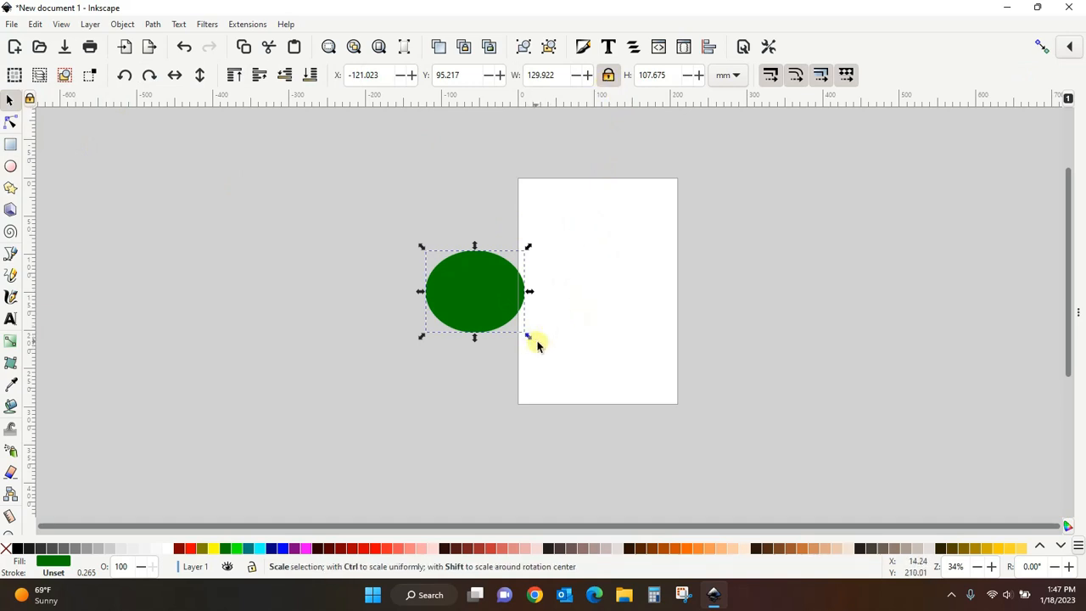
{"action": "left_click_drag", "start_coordinate": [531, 339], "coordinate": [739, 441]}
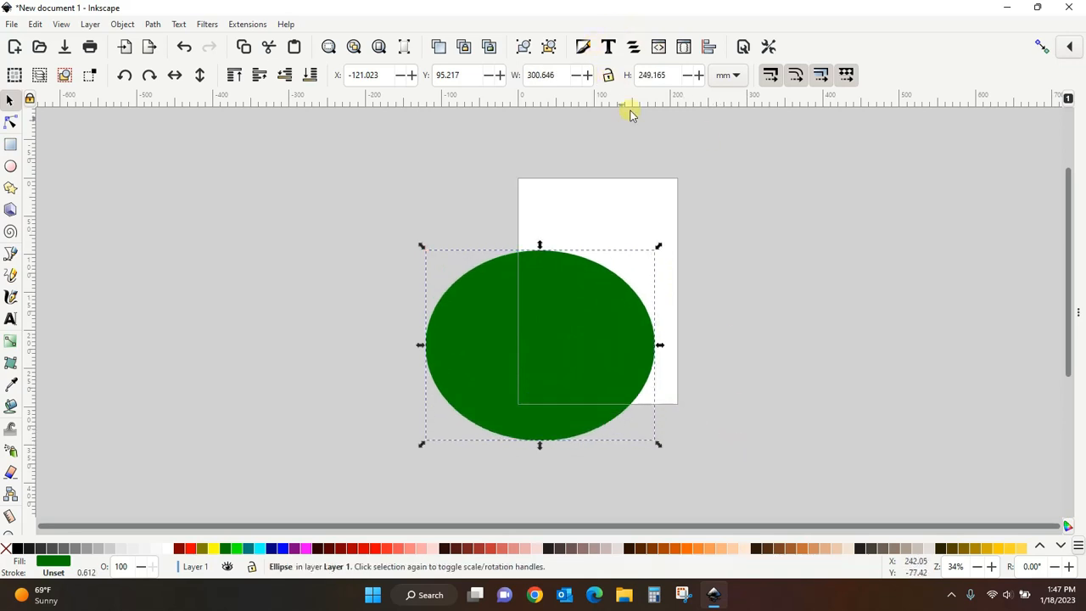
{"action": "mouse_move", "coordinate": [659, 447]}
{"action": "left_mouse_down"}
{"action": "mouse_move", "coordinate": [551, 352]}
{"action": "mouse_move", "coordinate": [523, 262]}
{"action": "mouse_move", "coordinate": [518, 433]}
{"action": "mouse_move", "coordinate": [800, 436]}
{"action": "mouse_move", "coordinate": [727, 252]}
{"action": "mouse_move", "coordinate": [458, 347]}
{"action": "mouse_move", "coordinate": [722, 422]}
{"action": "mouse_move", "coordinate": [659, 427]}
{"action": "left_mouse_up"}
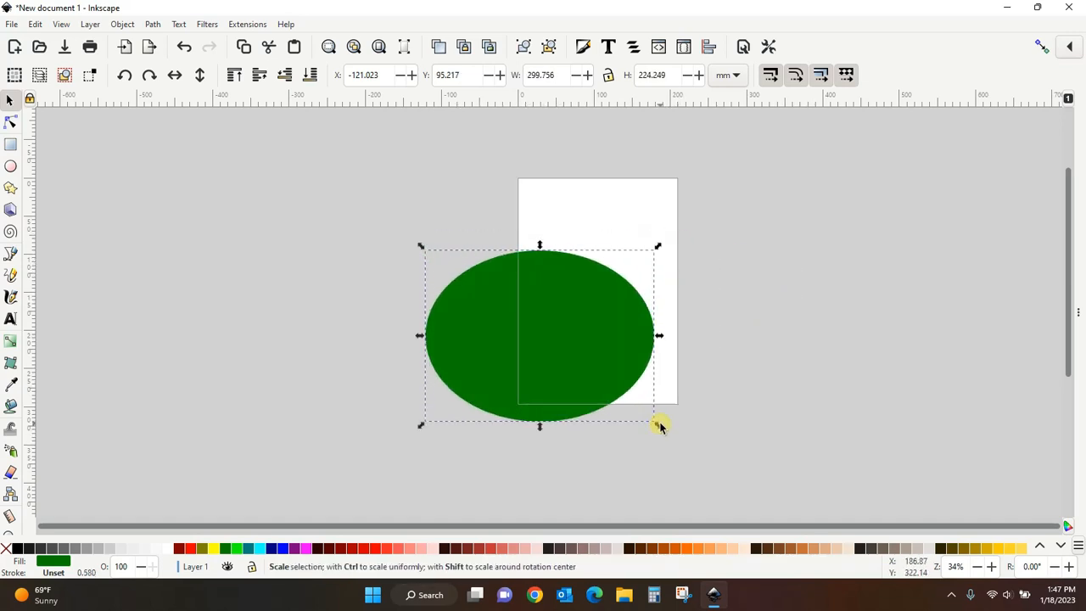
{"action": "key", "text": "Delete"}
{"action": "left_click", "coordinate": [608, 75]}
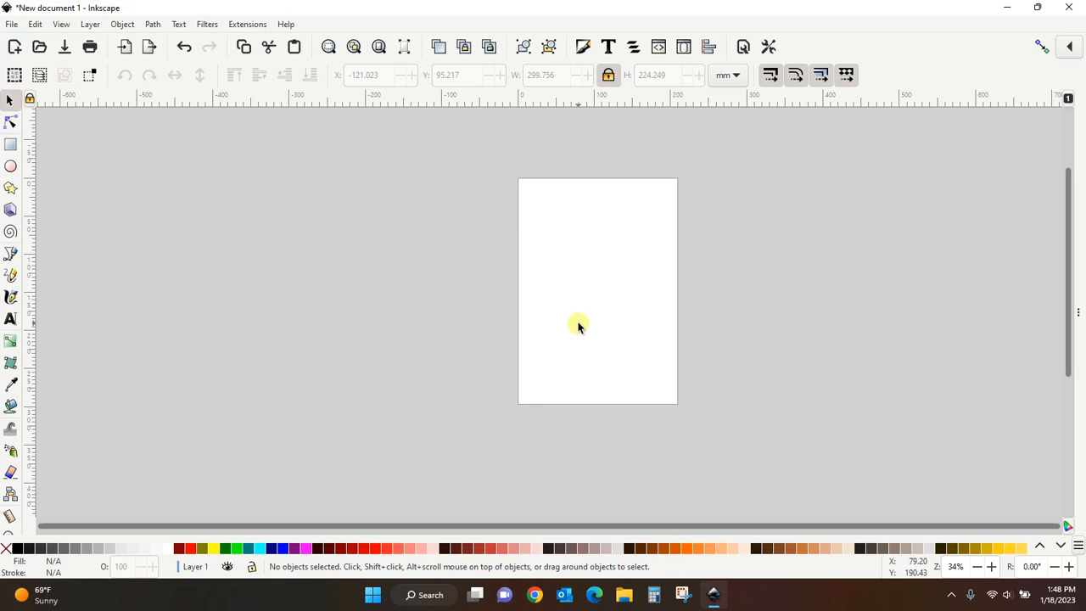
- Open Document Properties and switch the page units to px
{"action": "left_click", "coordinate": [14, 27]}
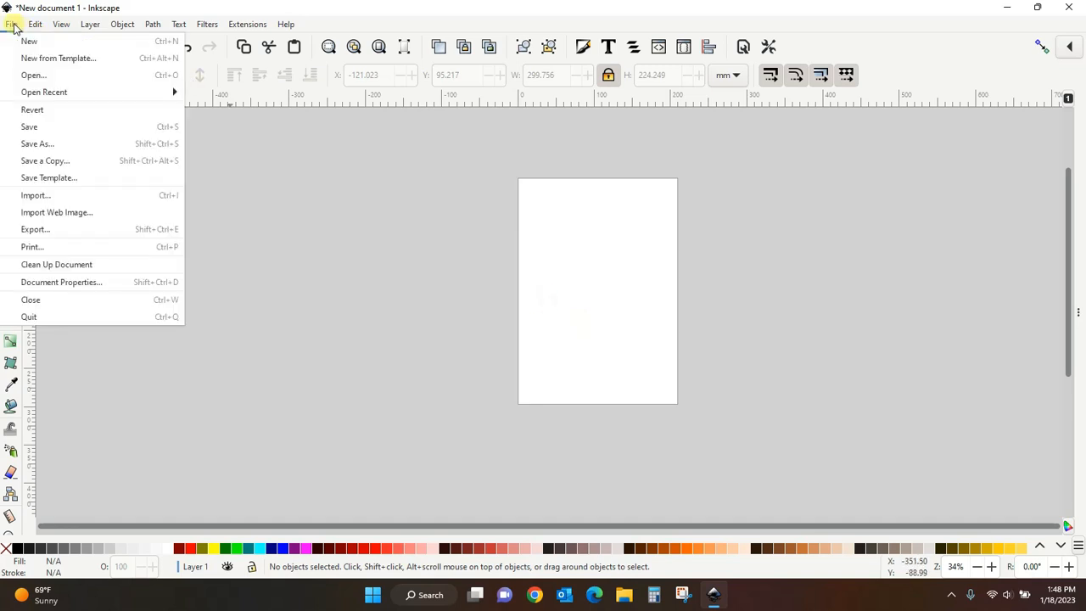
{"action": "left_click", "coordinate": [62, 282]}
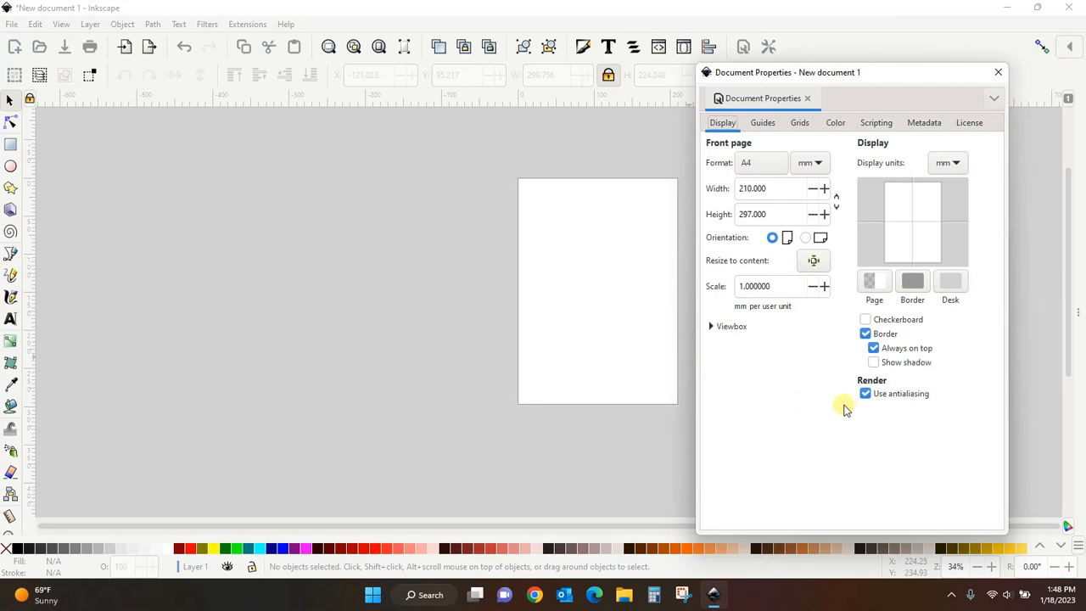
{"action": "left_click", "coordinate": [819, 166]}
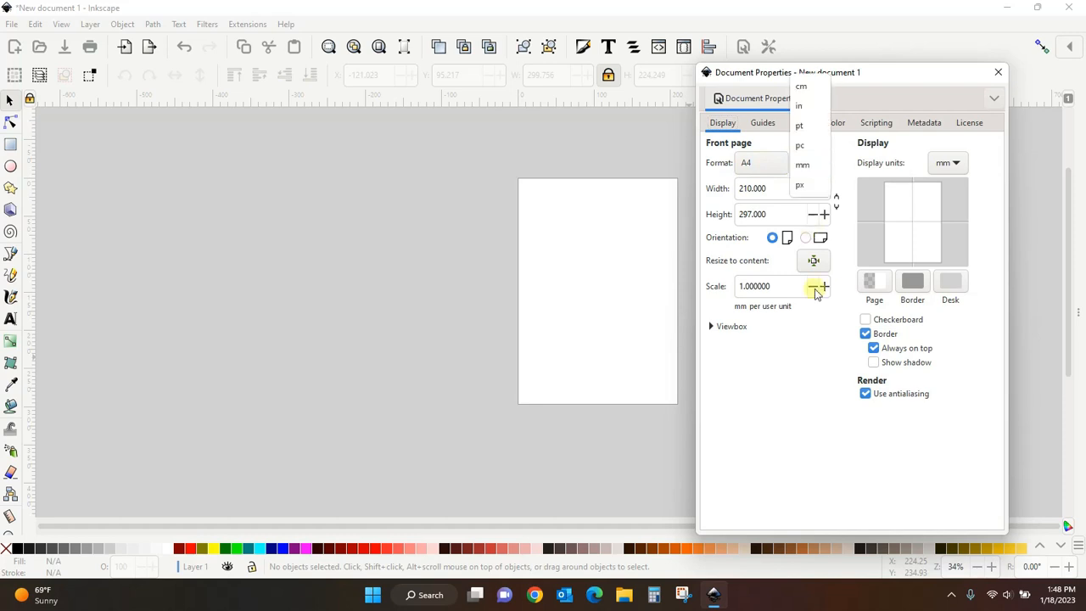
{"action": "left_click", "coordinate": [817, 389]}
{"action": "left_click", "coordinate": [819, 167]}
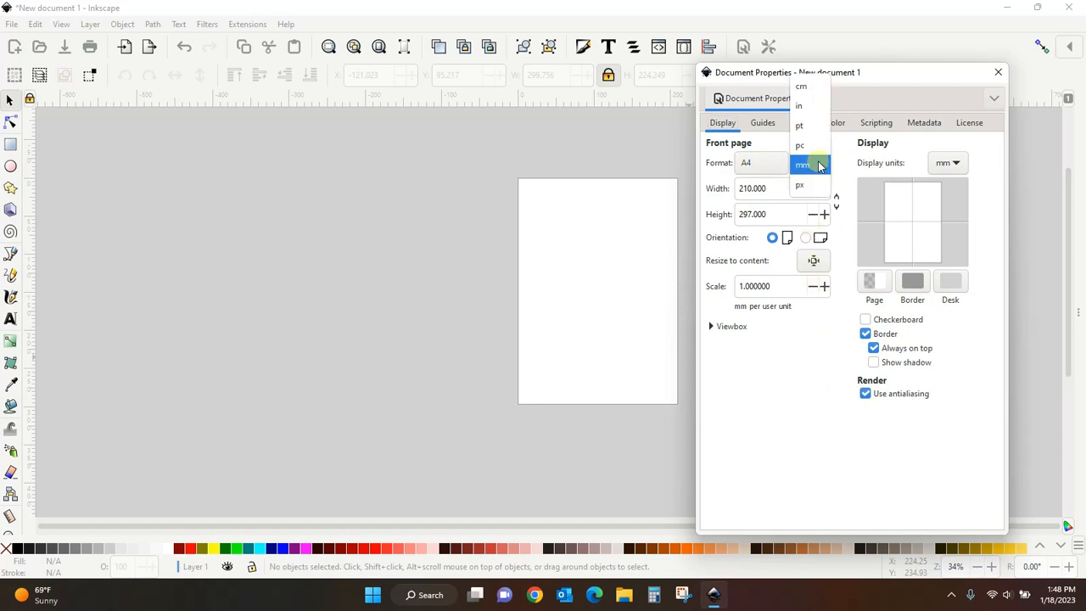
{"action": "left_click", "coordinate": [800, 188]}
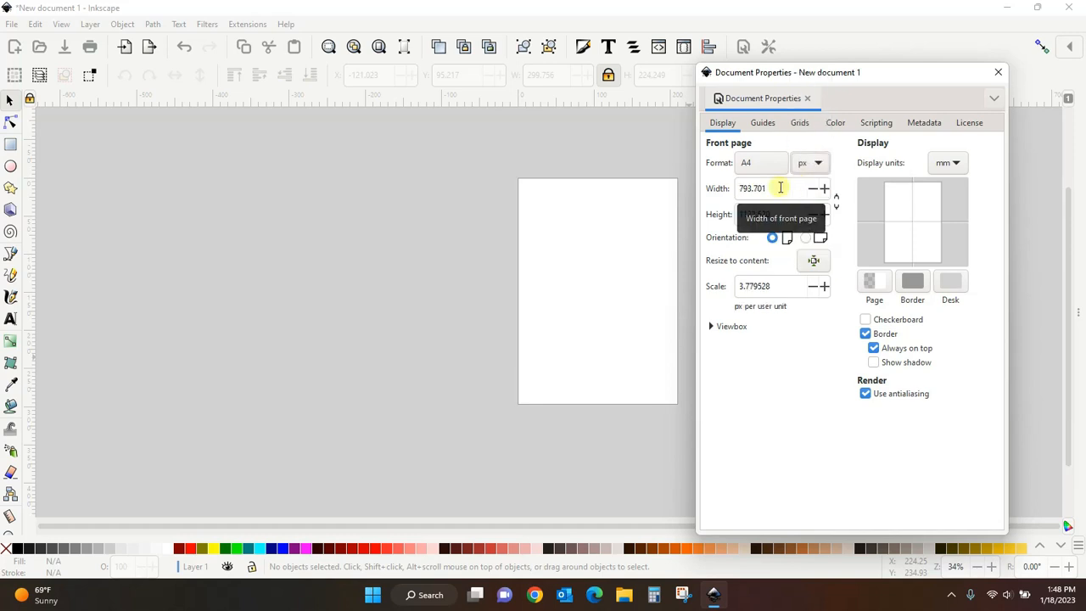
- Set the page width and height to 1000 px each
{"action": "double_click", "coordinate": [780, 187]}
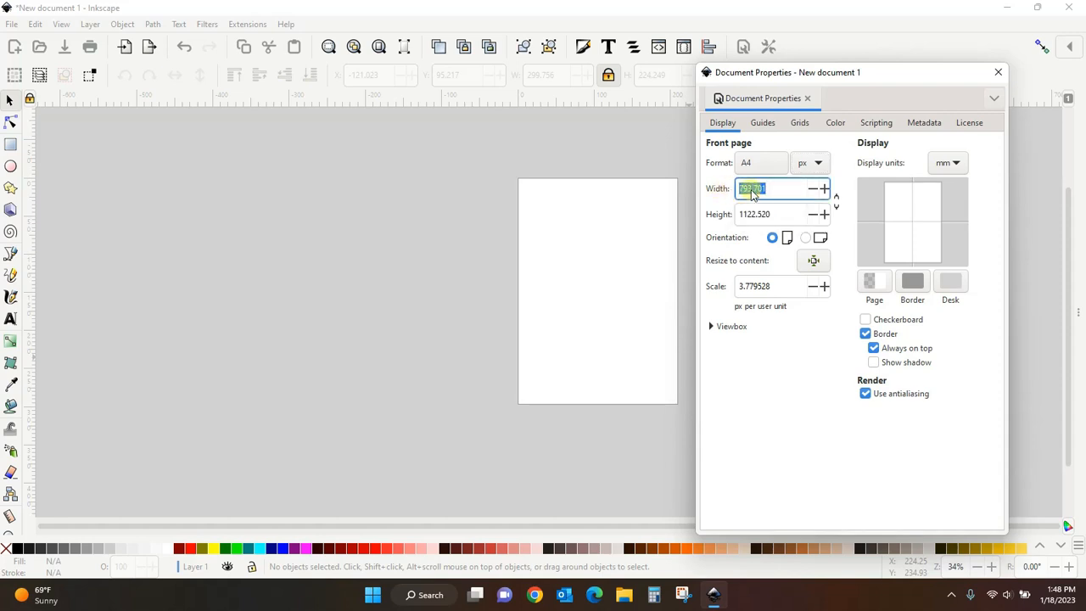
{"action": "type", "text": "1000"}
{"action": "left_click", "coordinate": [788, 212]}
{"action": "left_click_drag", "start_coordinate": [788, 213], "coordinate": [737, 215]}
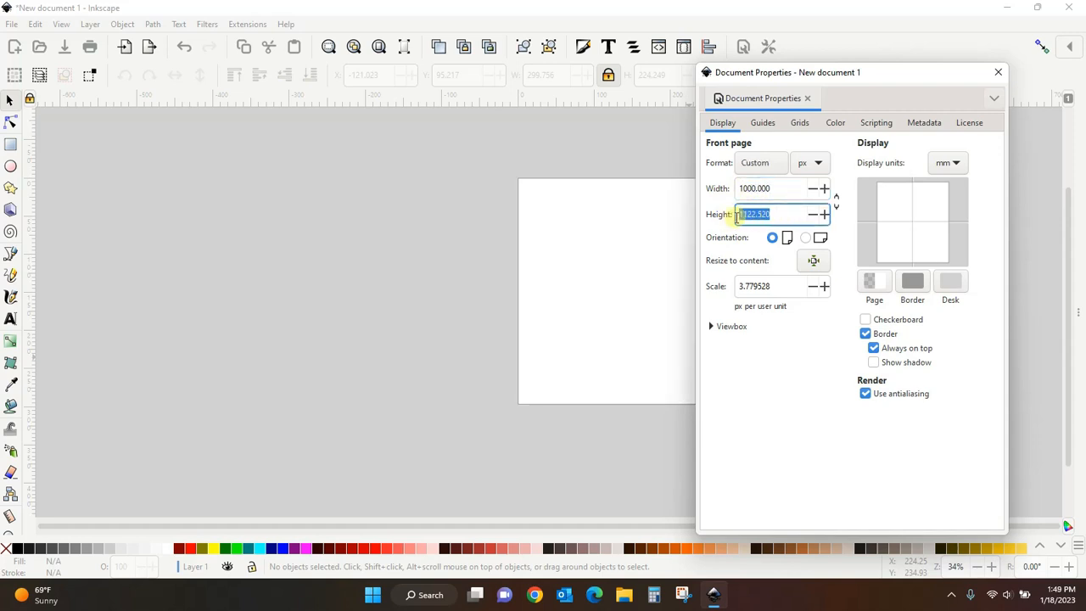
{"action": "type", "text": "1000"}
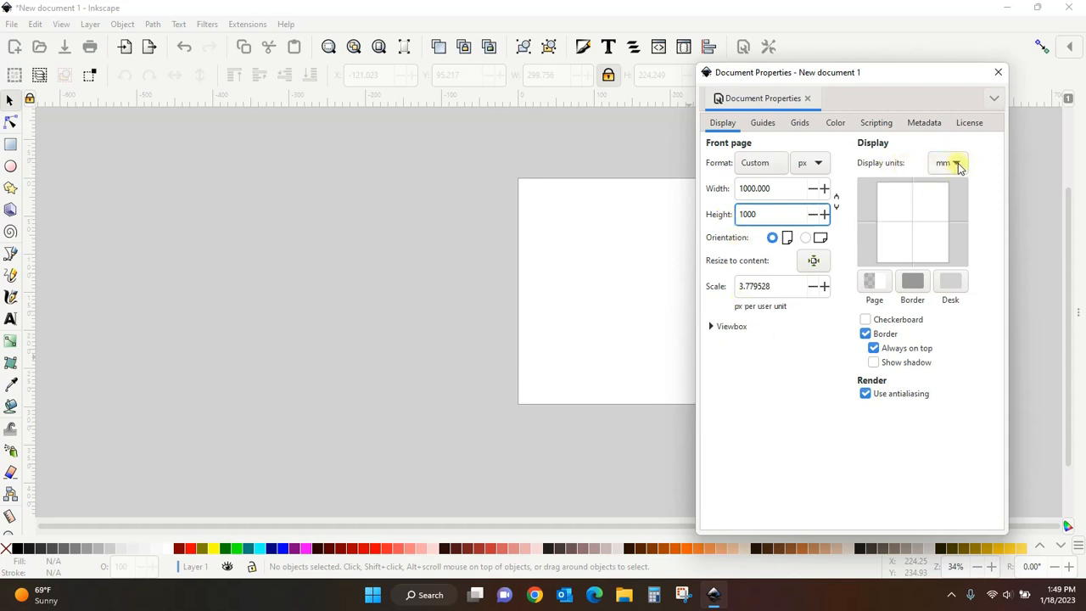
- Set the display units to px and close Document Properties
{"action": "left_click", "coordinate": [958, 167]}
{"action": "left_click", "coordinate": [940, 183]}
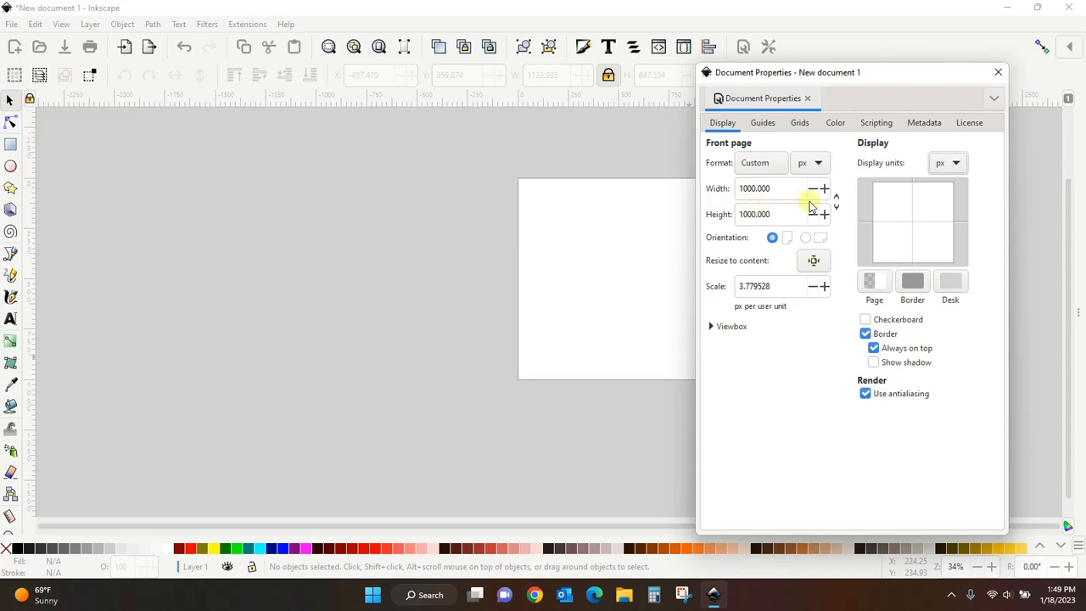
{"action": "left_click", "coordinate": [998, 72]}
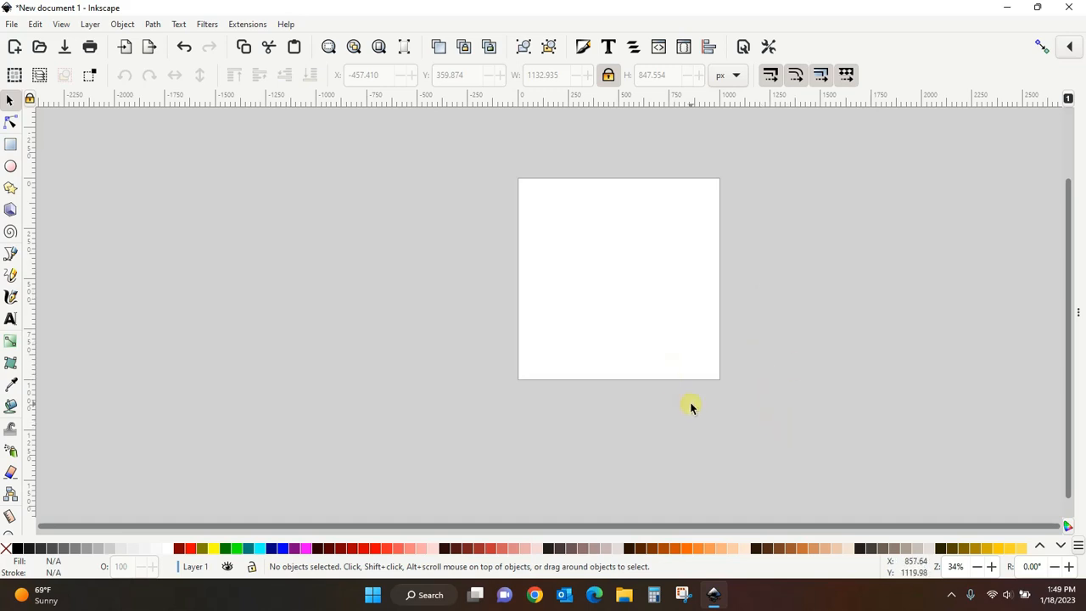
- Draw a test circle about 558 by 572 px to the left of the page
{"action": "left_click", "coordinate": [11, 170]}
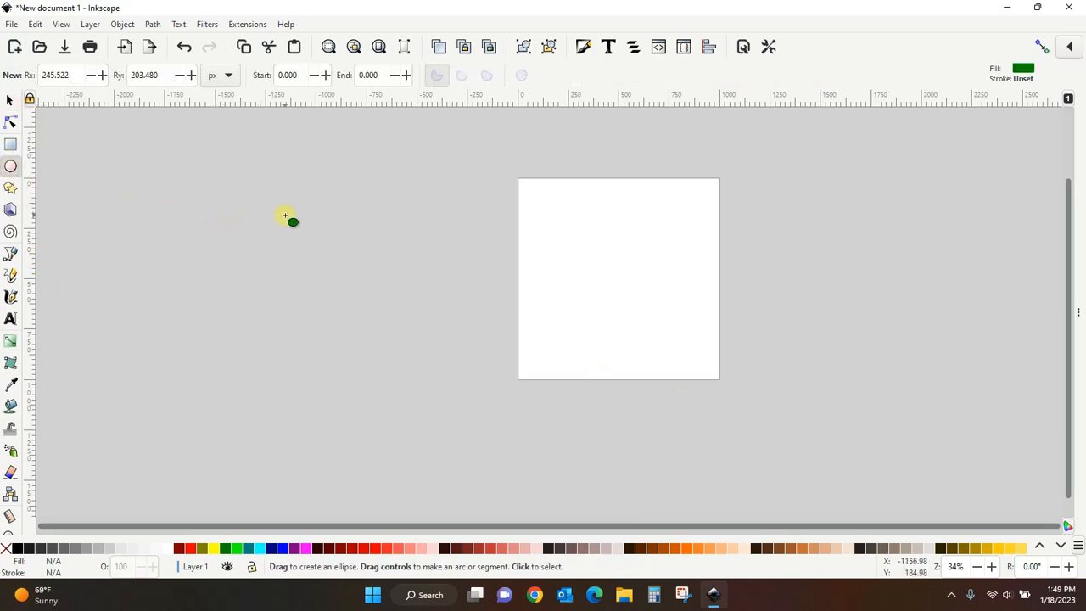
{"action": "left_click_drag", "start_coordinate": [286, 218], "coordinate": [400, 334]}
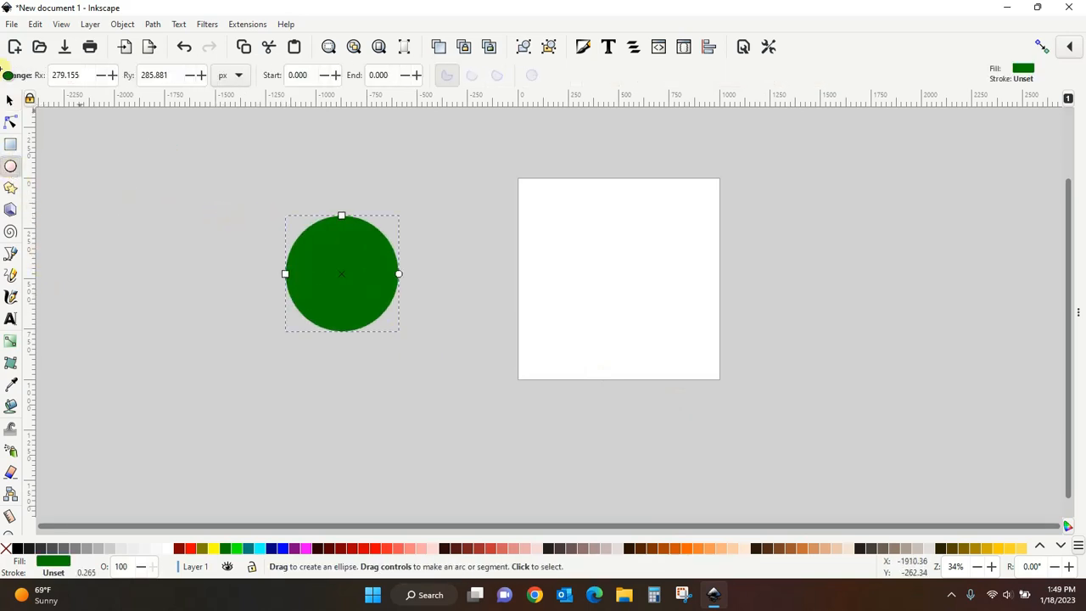
{"action": "key", "text": "s"}
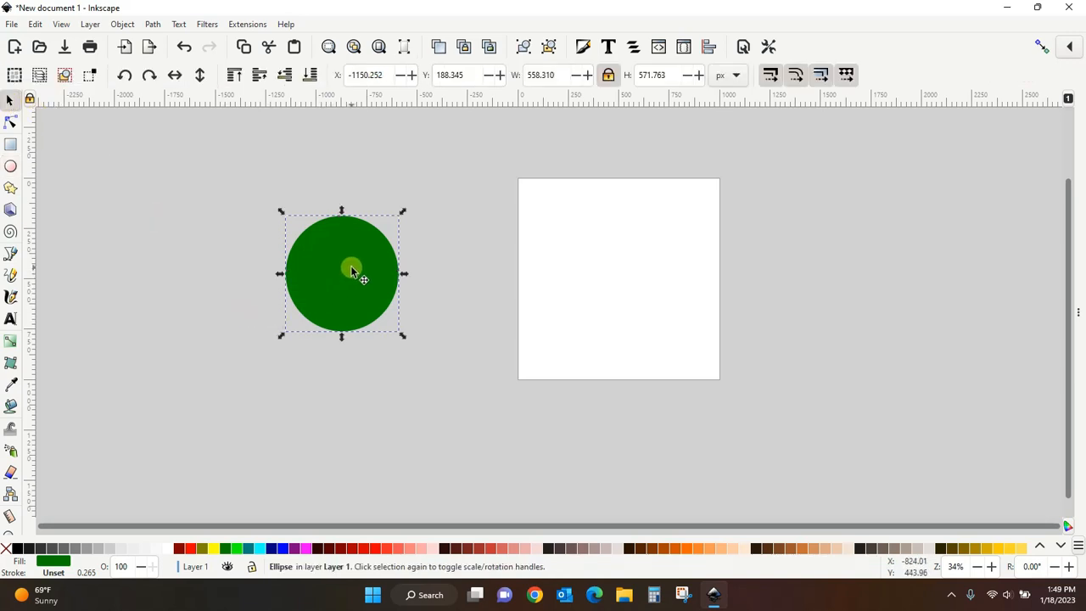
- Nudge the test circle several steps right and up, then delete it
{"action": "key", "text": "Right"}
{"action": "key", "text": "Right"}
{"action": "key", "text": "Right"}
{"action": "key", "text": "Right"}
{"action": "key", "text": "Right"}
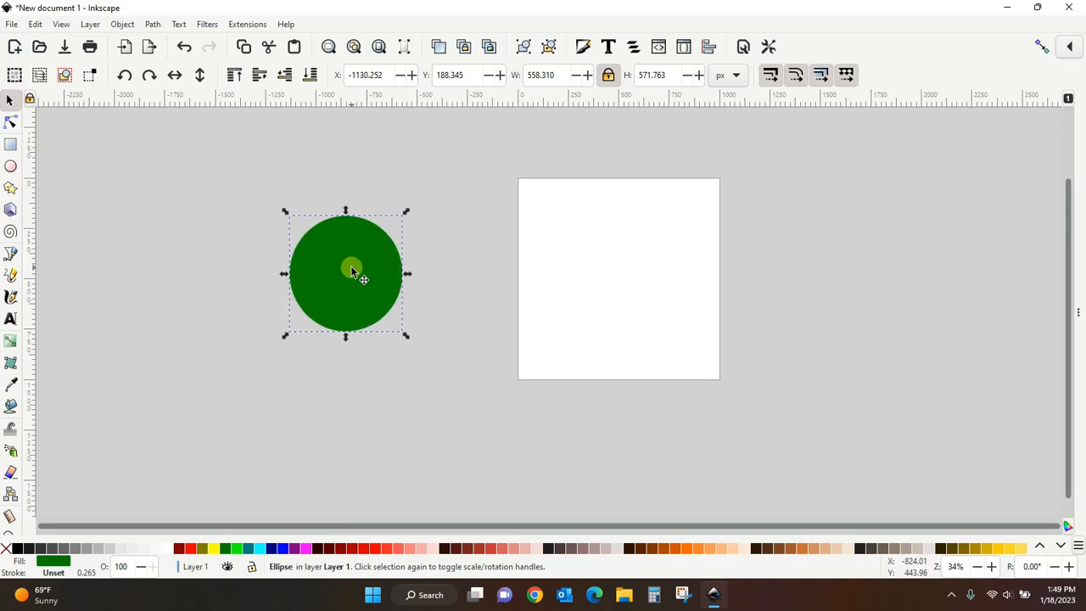
{"action": "key", "text": "Right"}
{"action": "key", "text": "Right"}
{"action": "key", "text": "Right"}
{"action": "key", "text": "Right"}
{"action": "key", "text": "Right"}
{"action": "key", "text": "Right"}
{"action": "key", "text": "Right"}
{"action": "key", "text": "Right"}
{"action": "key", "text": "Right"}
{"action": "key", "text": "Right"}
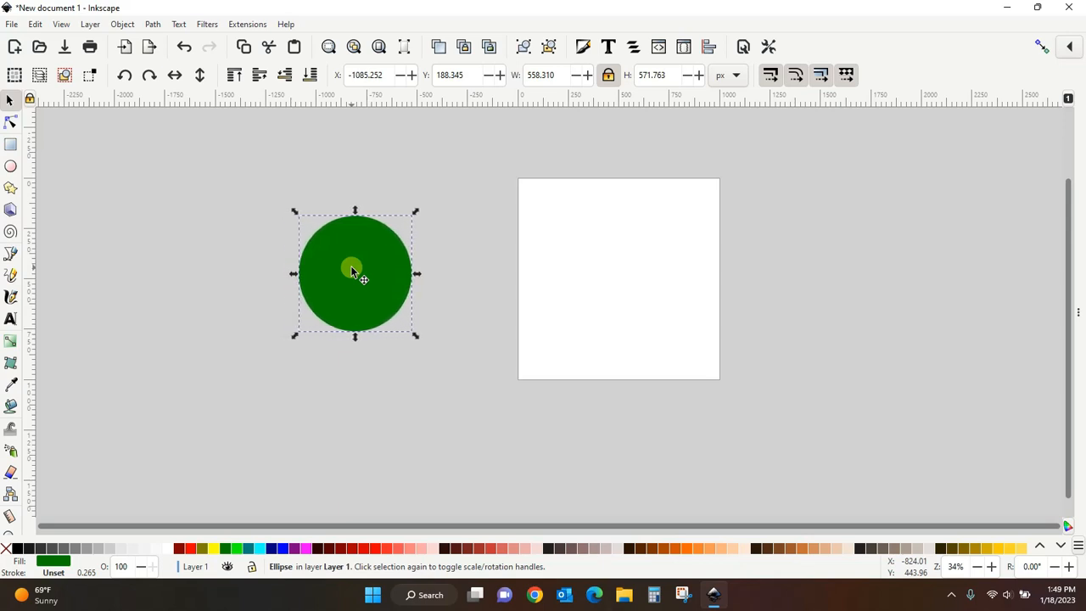
{"action": "key", "text": "Right"}
{"action": "key", "text": "Right"}
{"action": "key", "text": "Right"}
{"action": "key", "text": "Right"}
{"action": "key", "text": "Right"}
{"action": "key", "text": "Right"}
{"action": "key", "text": "Right"}
{"action": "key", "text": "Right"}
{"action": "key", "text": "Right"}
{"action": "key", "text": "Right"}
{"action": "key", "text": "Right"}
{"action": "key", "text": "Right"}
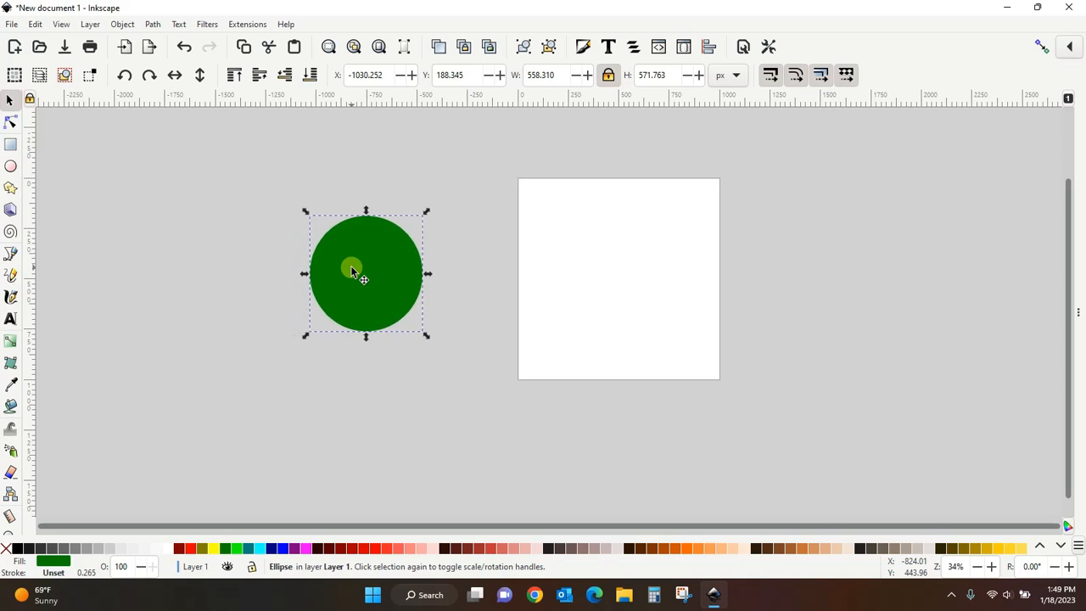
{"action": "key", "text": "Right"}
{"action": "key", "text": "Up"}
{"action": "key", "text": "Up"}
{"action": "key", "text": "Up"}
{"action": "key", "text": "Up"}
{"action": "key", "text": "Up"}
{"action": "key", "text": "Up"}
{"action": "key", "text": "Up"}
{"action": "key", "text": "Up"}
{"action": "key", "text": "Up"}
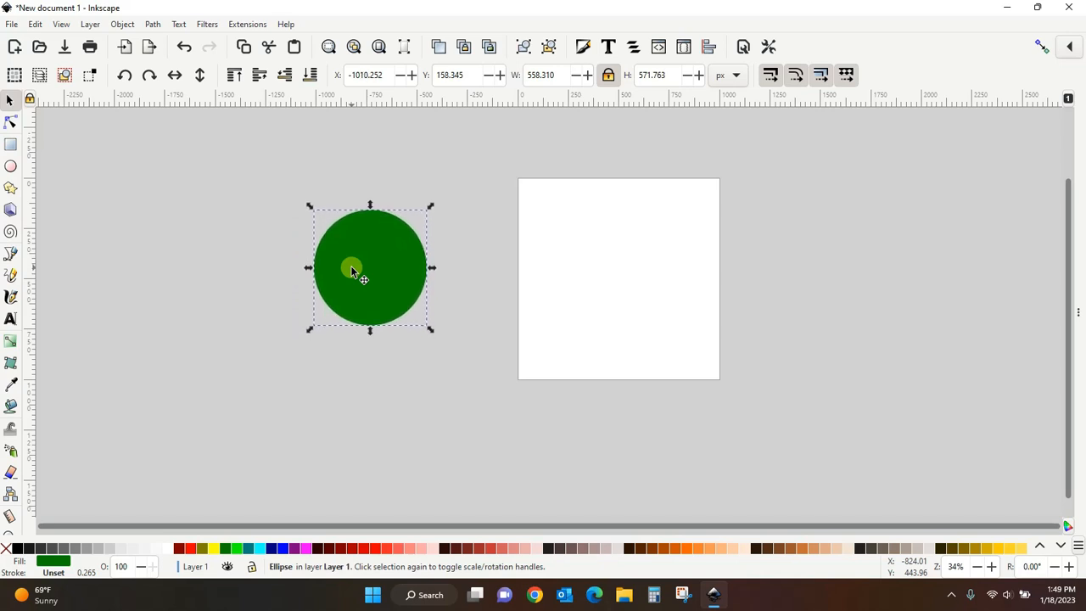
{"action": "key", "text": "Up"}
{"action": "key", "text": "Up"}
{"action": "key", "text": "Up"}
{"action": "key", "text": "Up"}
{"action": "key", "text": "Up"}
{"action": "key", "text": "Up"}
{"action": "key", "text": "Up"}
{"action": "key", "text": "Up"}
{"action": "key", "text": "Up"}
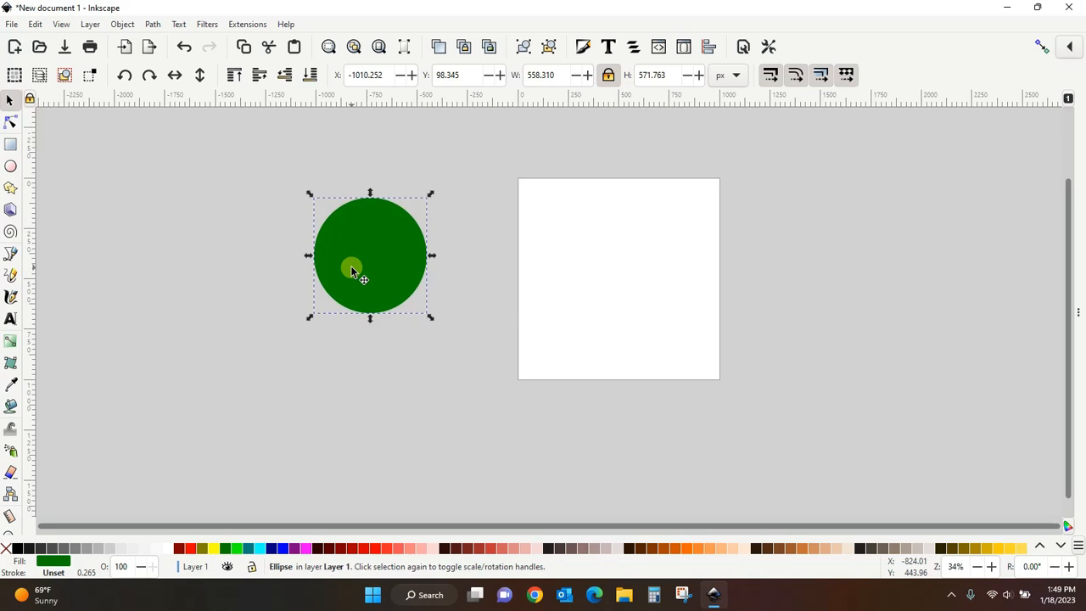
{"action": "key", "text": "Delete"}
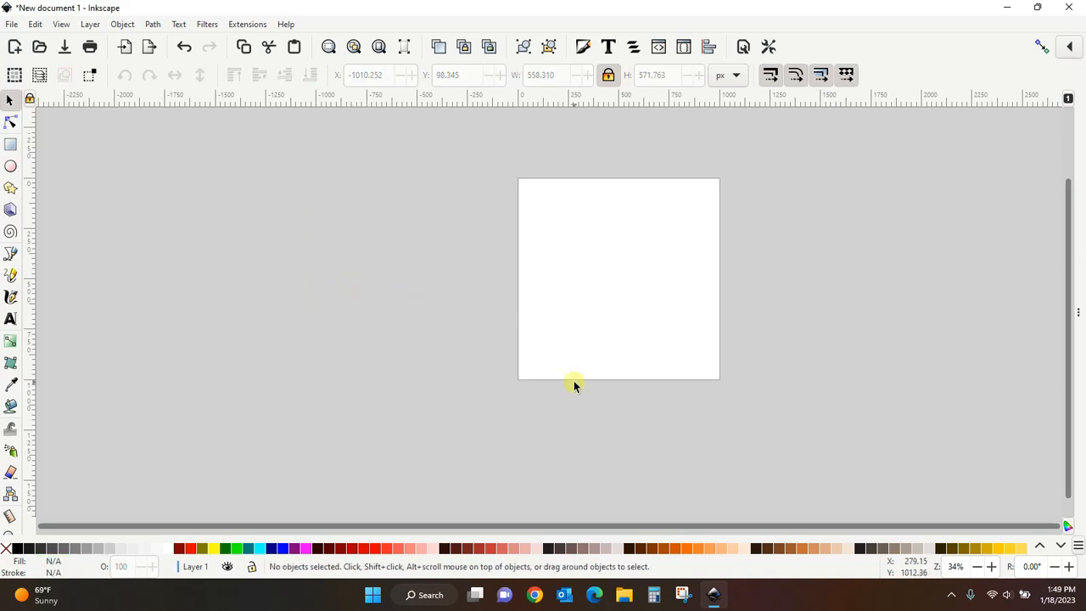
- In the Behavior Steps preferences, set the arrow-key move distance to 1000 px
{"action": "left_click", "coordinate": [766, 47]}
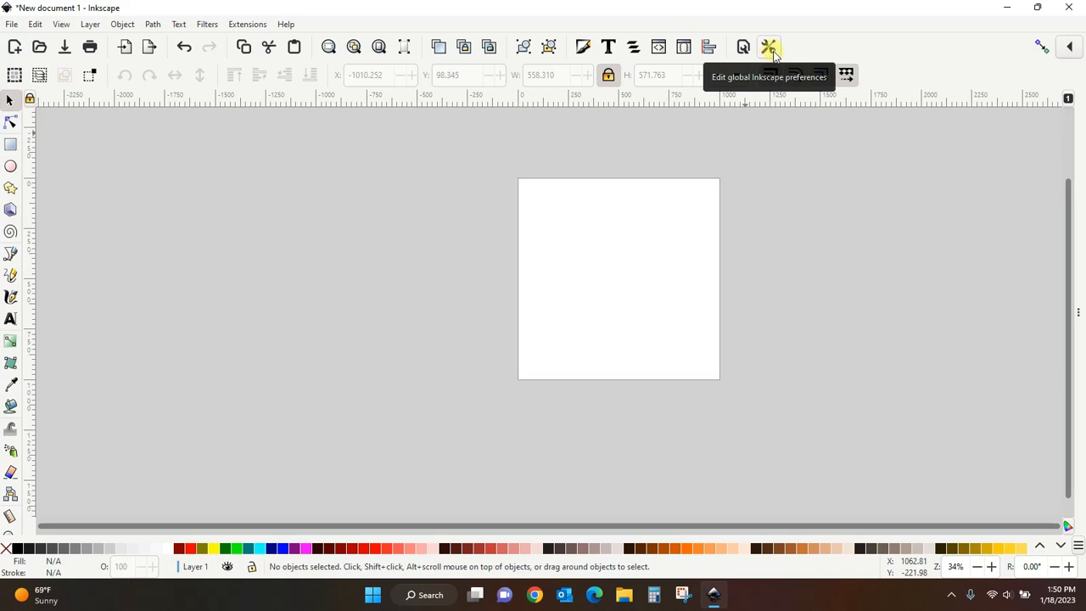
{"action": "left_click", "coordinate": [34, 25]}
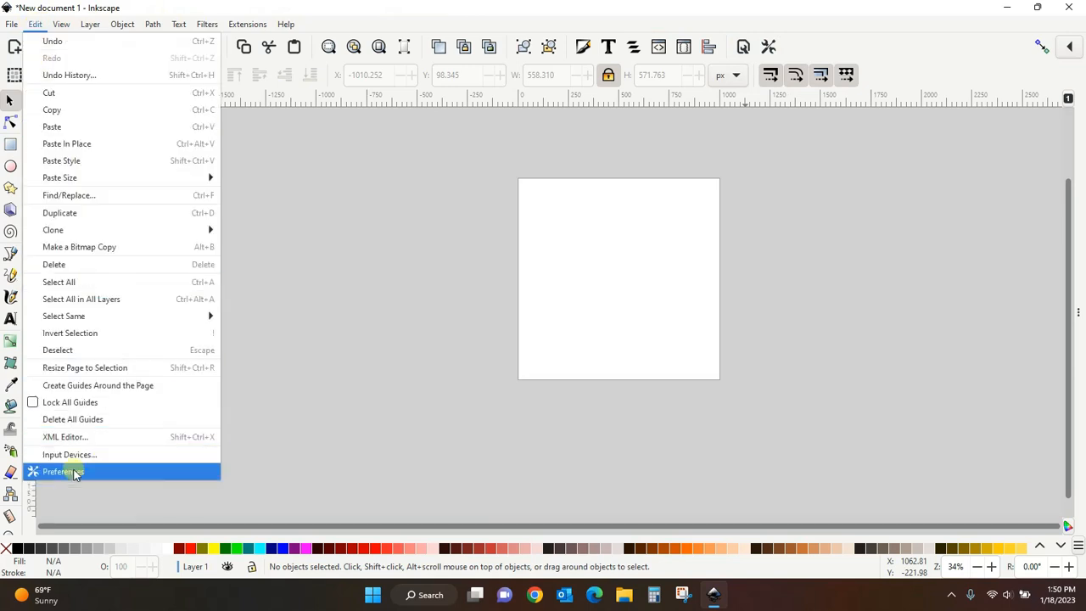
{"action": "left_click", "coordinate": [74, 473]}
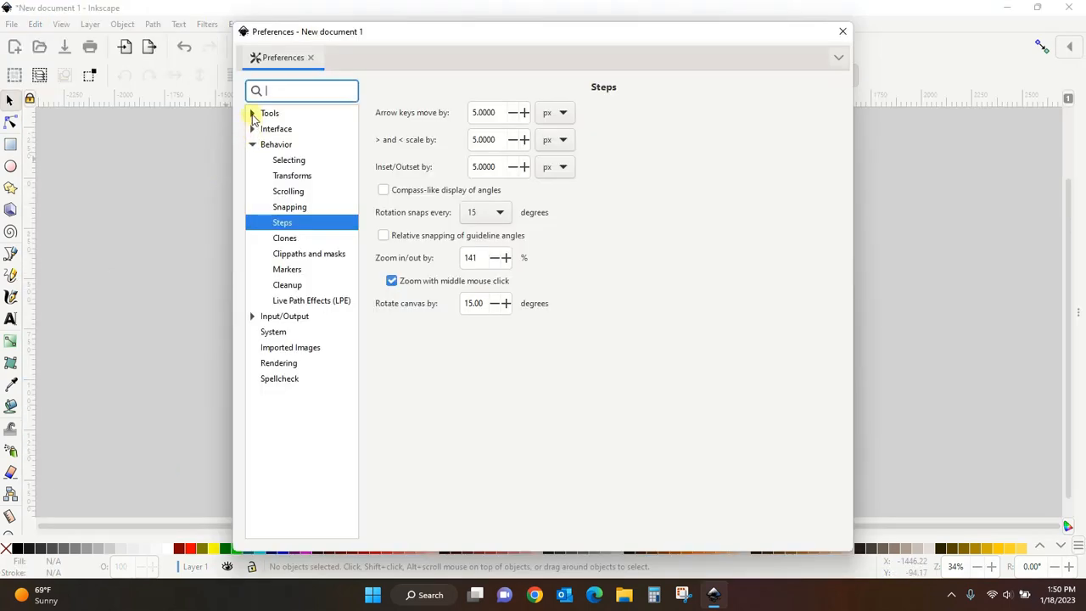
{"action": "left_click", "coordinate": [252, 145]}
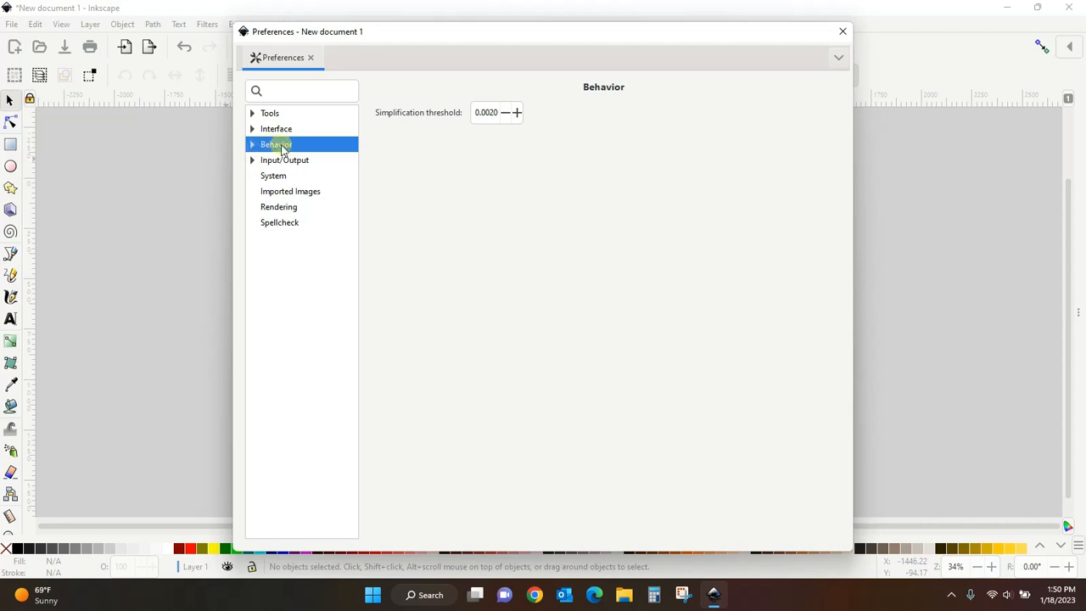
{"action": "left_click", "coordinate": [252, 145]}
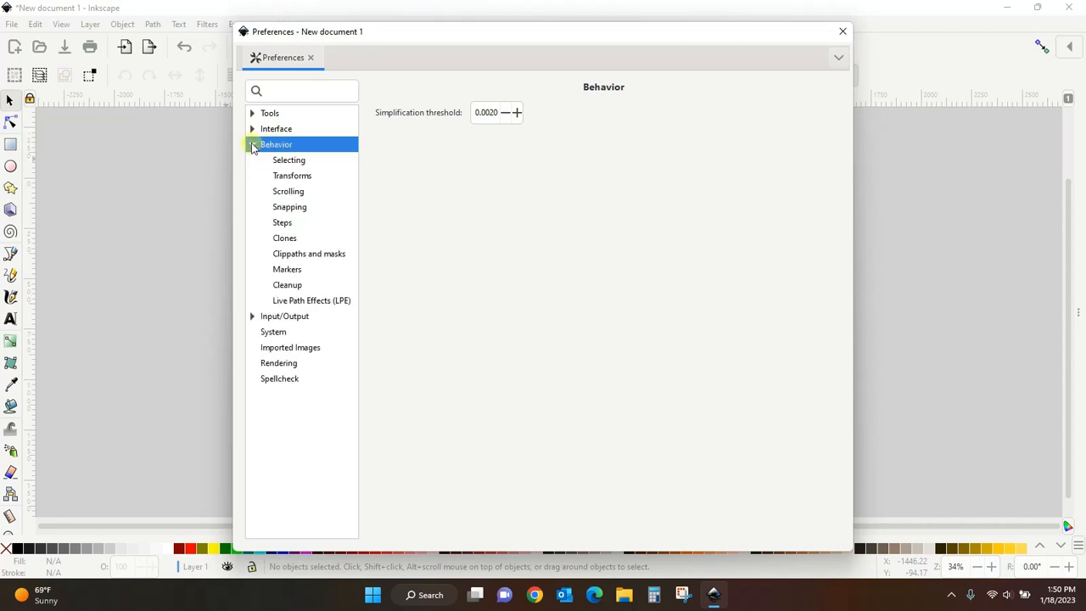
{"action": "left_click", "coordinate": [283, 224]}
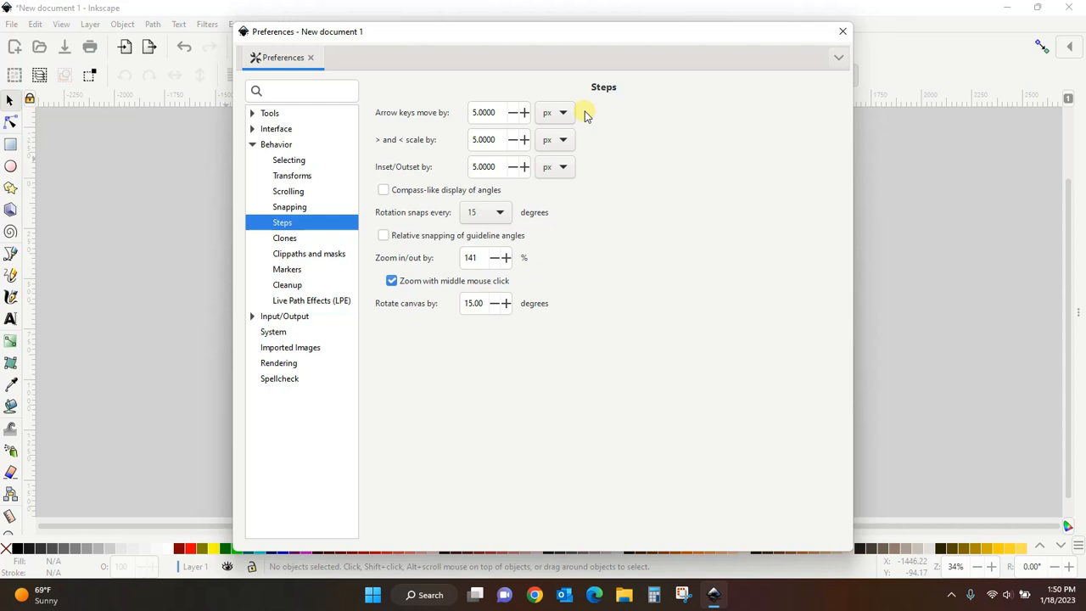
{"action": "left_click_drag", "start_coordinate": [497, 113], "coordinate": [451, 115]}
{"action": "type", "text": "1"}
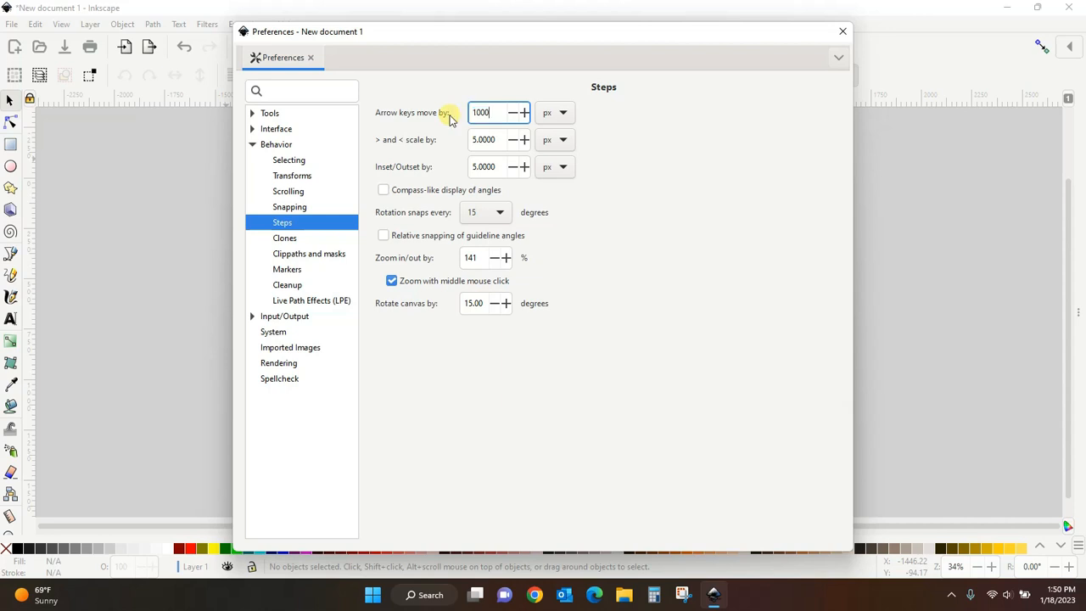
- Set the scale and inset/outset steps to 1000 px each, enable compass-like angle display, and close Preferences
{"action": "left_click_drag", "start_coordinate": [499, 140], "coordinate": [448, 140]}
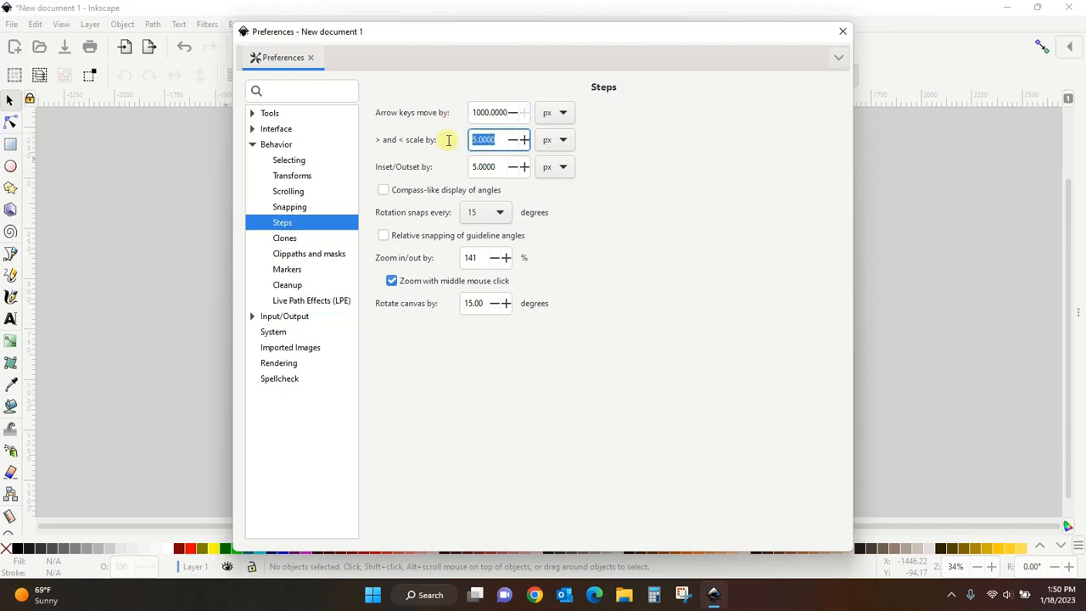
{"action": "type", "text": "10"}
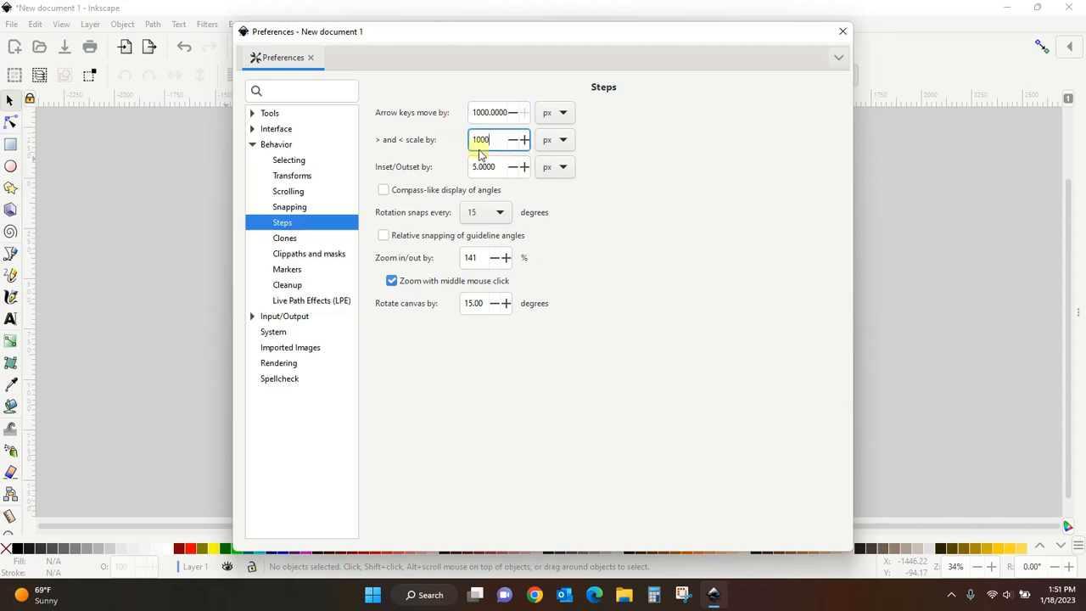
{"action": "left_click_drag", "start_coordinate": [493, 166], "coordinate": [431, 169]}
{"action": "left_click_drag", "start_coordinate": [500, 165], "coordinate": [472, 166]}
{"action": "type", "text": "10"}
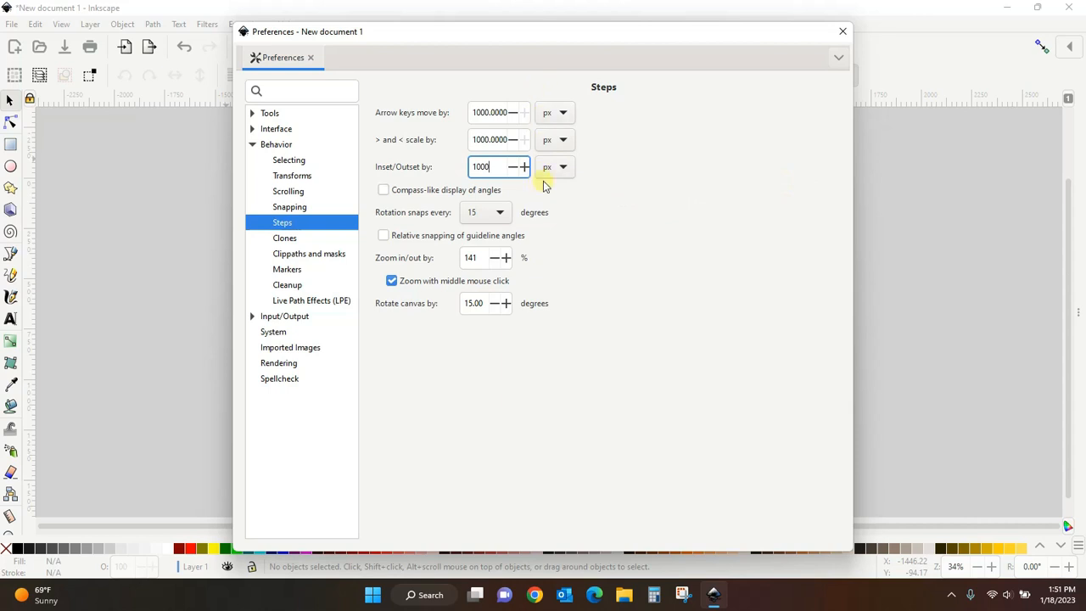
{"action": "left_click", "coordinate": [617, 195]}
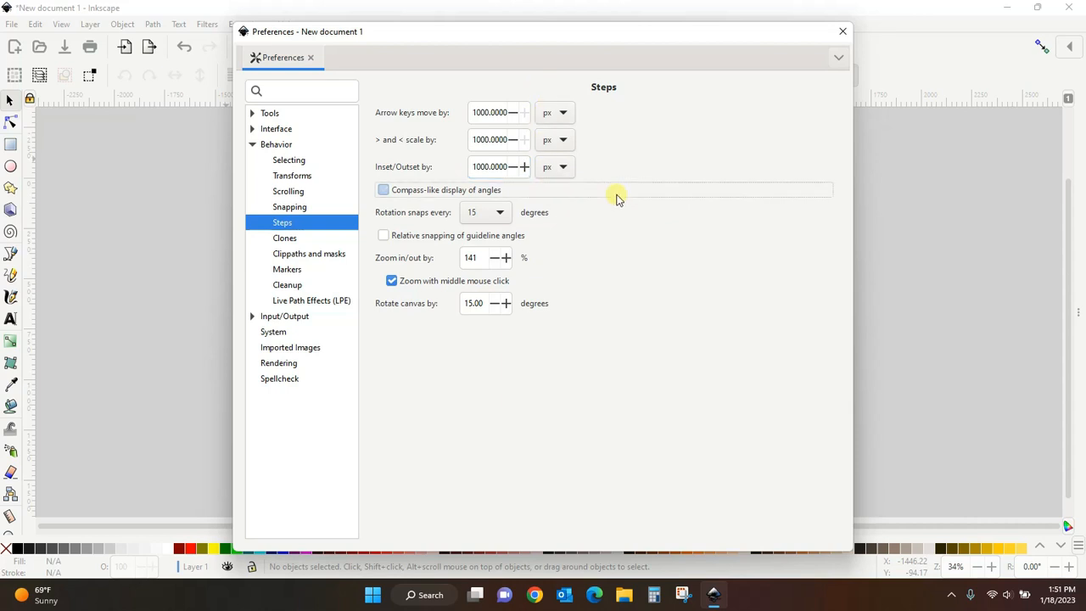
{"action": "left_click", "coordinate": [843, 32]}
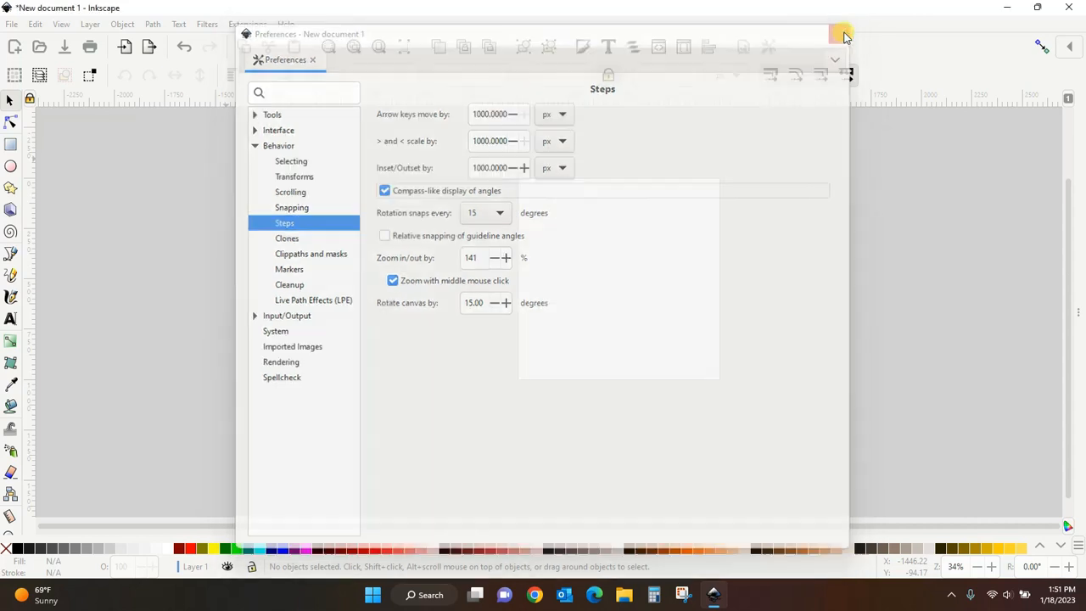
- Draw an ellipse about 743 by 595 px left of the page and nudge it 1000 px right
{"action": "left_click", "coordinate": [13, 167]}
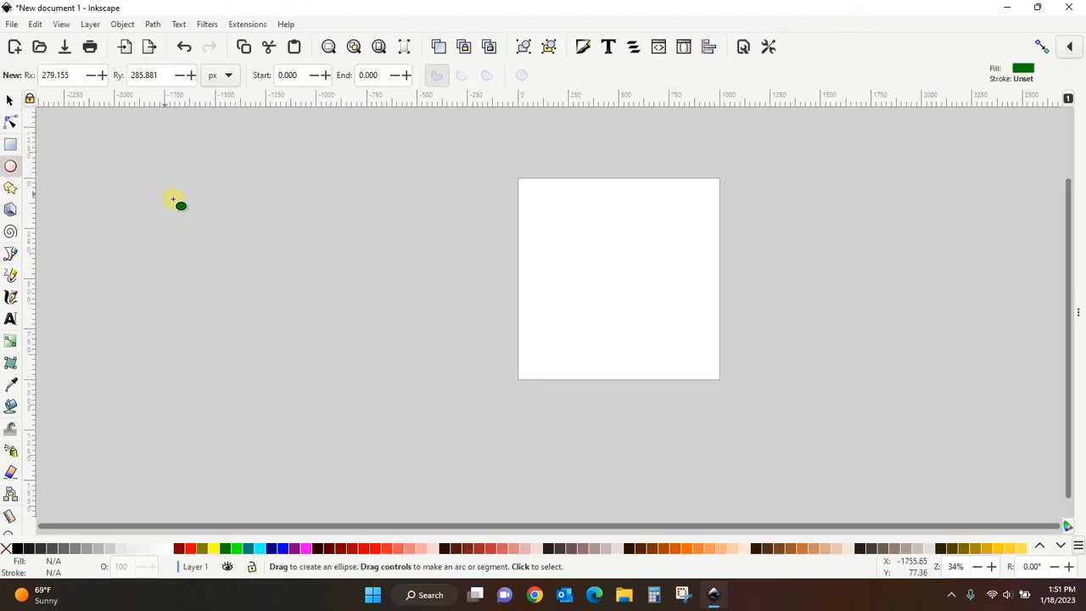
{"action": "left_click_drag", "start_coordinate": [164, 194], "coordinate": [313, 314]}
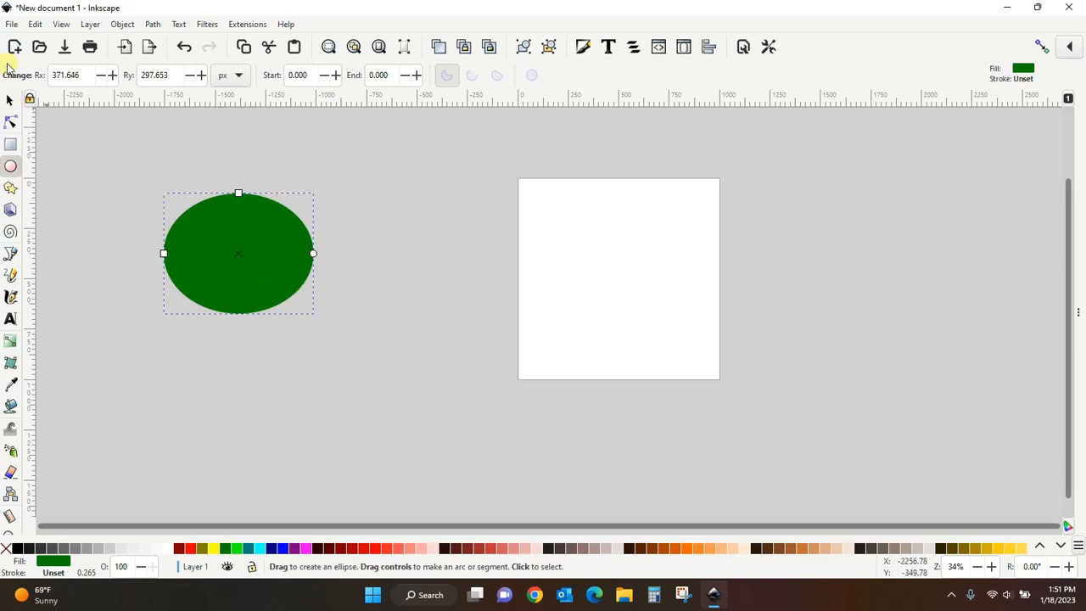
{"action": "left_click", "coordinate": [10, 102]}
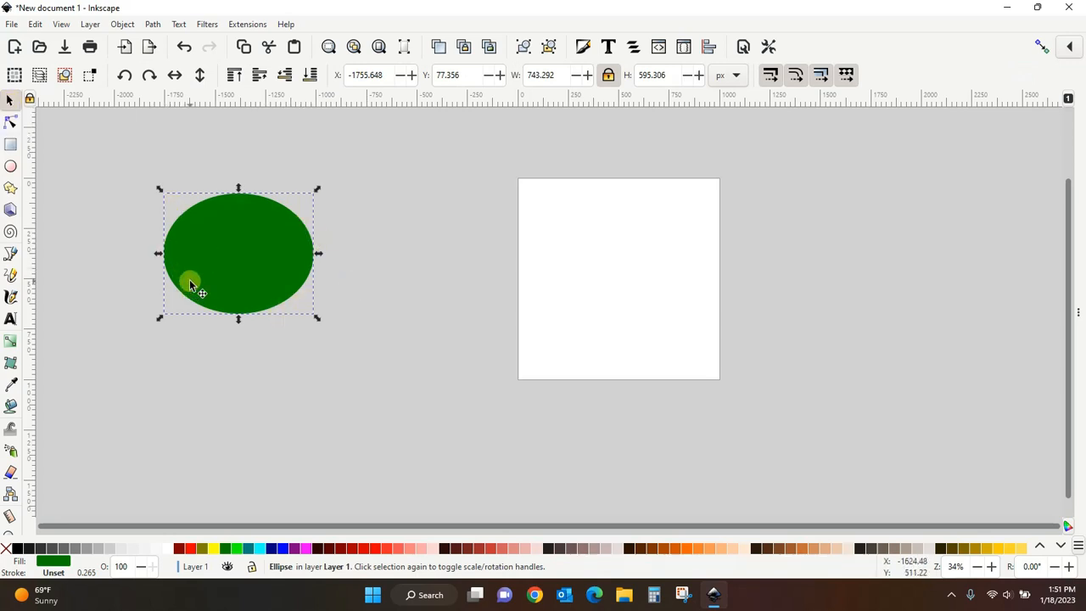
{"action": "key", "text": "Right"}
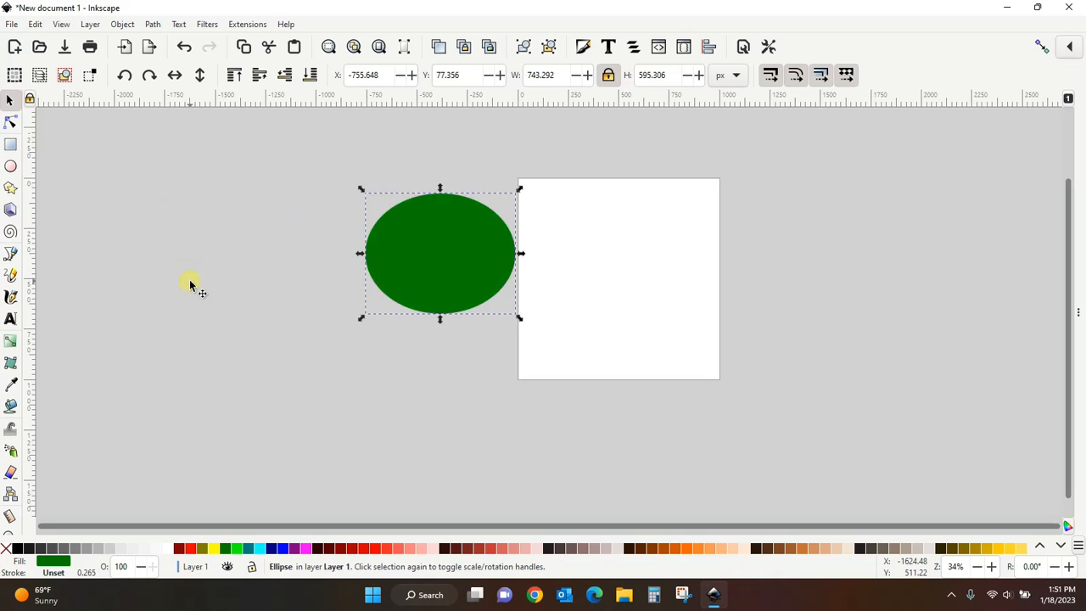
- Nudge the ellipse 2000 px right past the page, then delete it
{"action": "key", "text": "Right"}
{"action": "key", "text": "Right"}
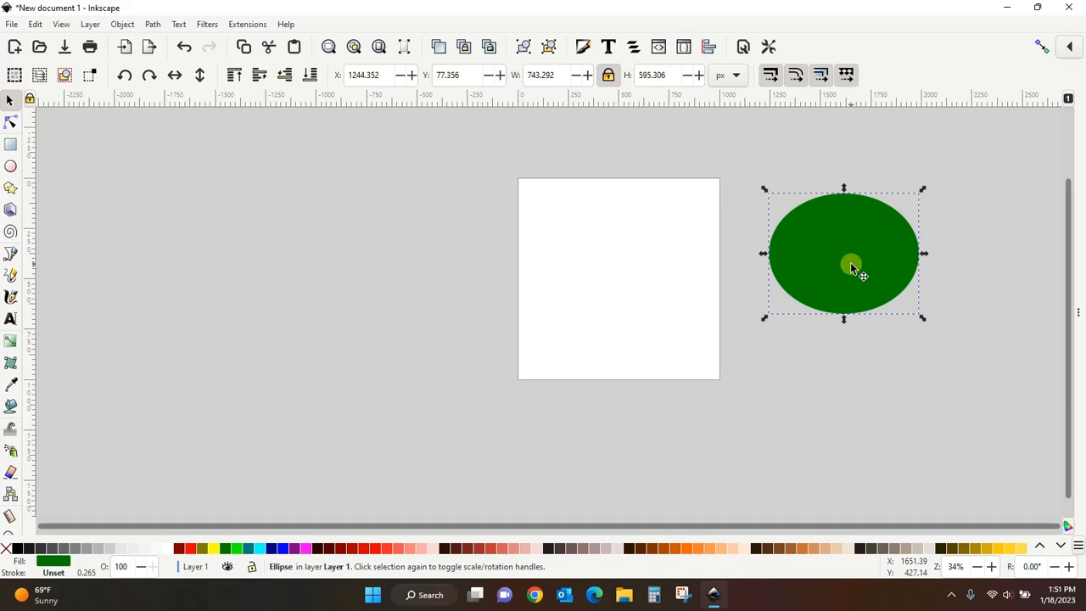
{"action": "key", "text": "Delete"}
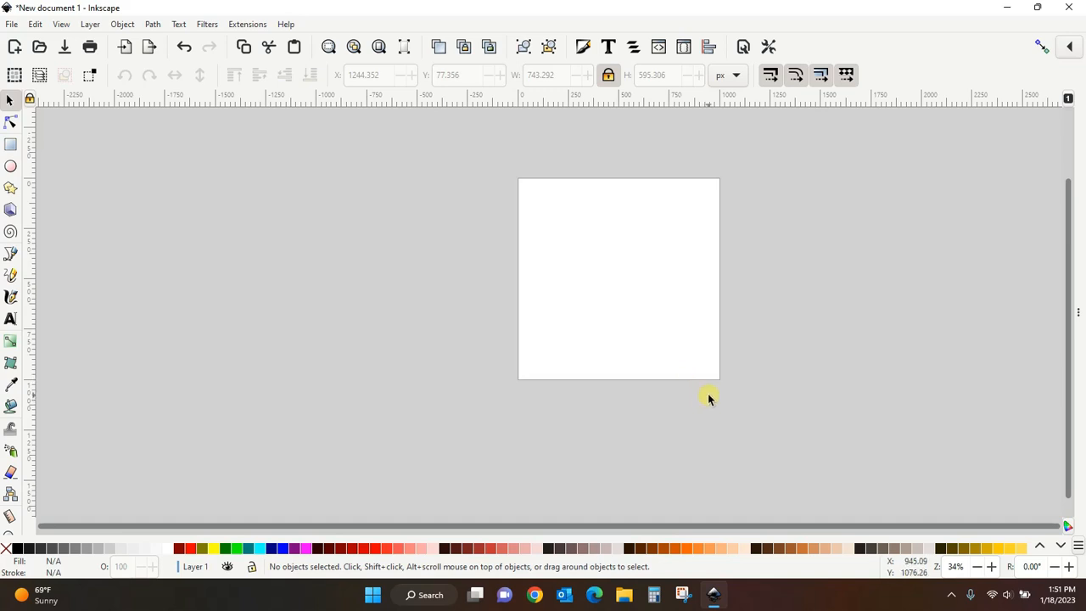
- Import bgg-rose_0010_f from the DC Black and Gold Glam Roses folder and move it left of the page
{"action": "left_click", "coordinate": [11, 24]}
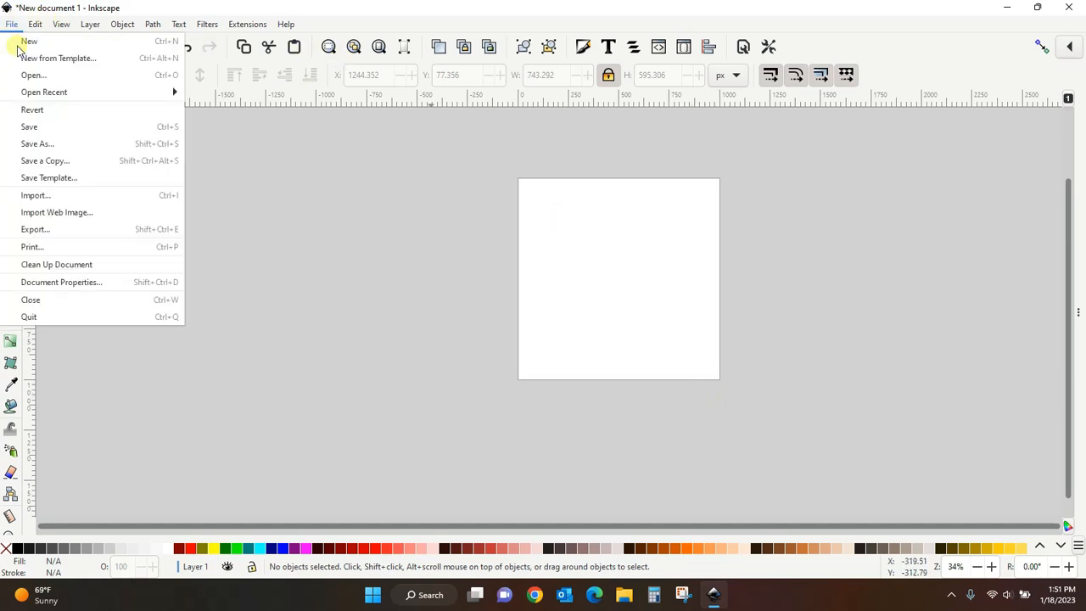
{"action": "left_click", "coordinate": [28, 197]}
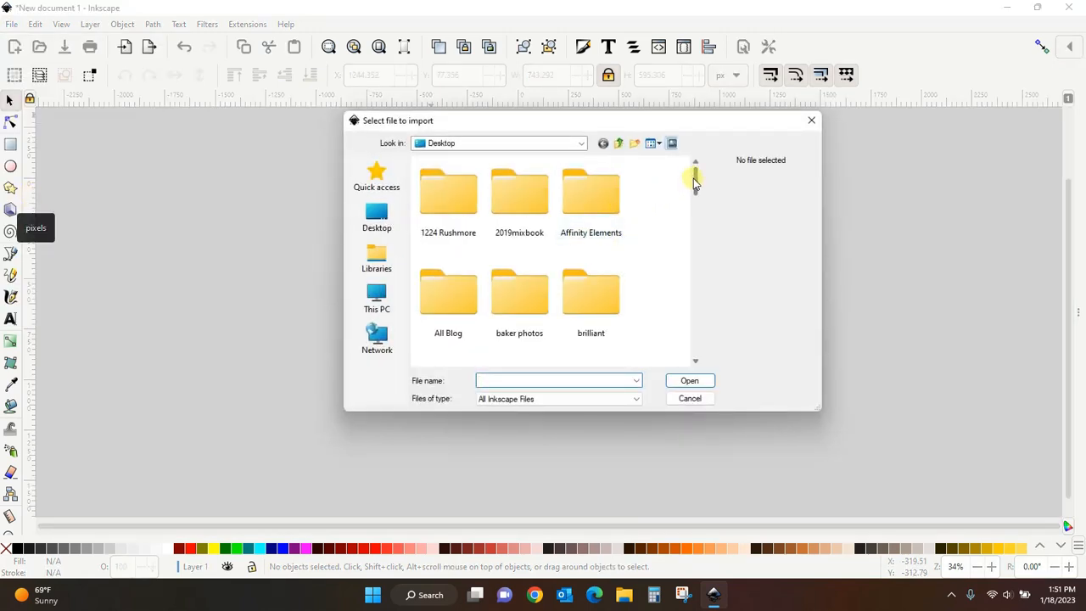
{"action": "left_click_drag", "start_coordinate": [695, 176], "coordinate": [702, 217]}
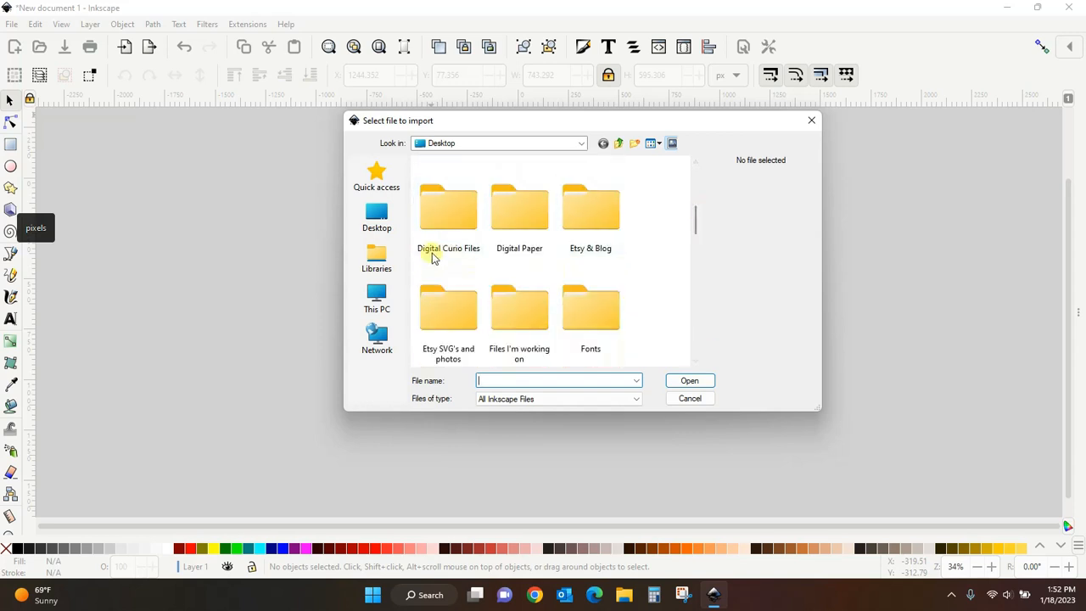
{"action": "double_click", "coordinate": [441, 228]}
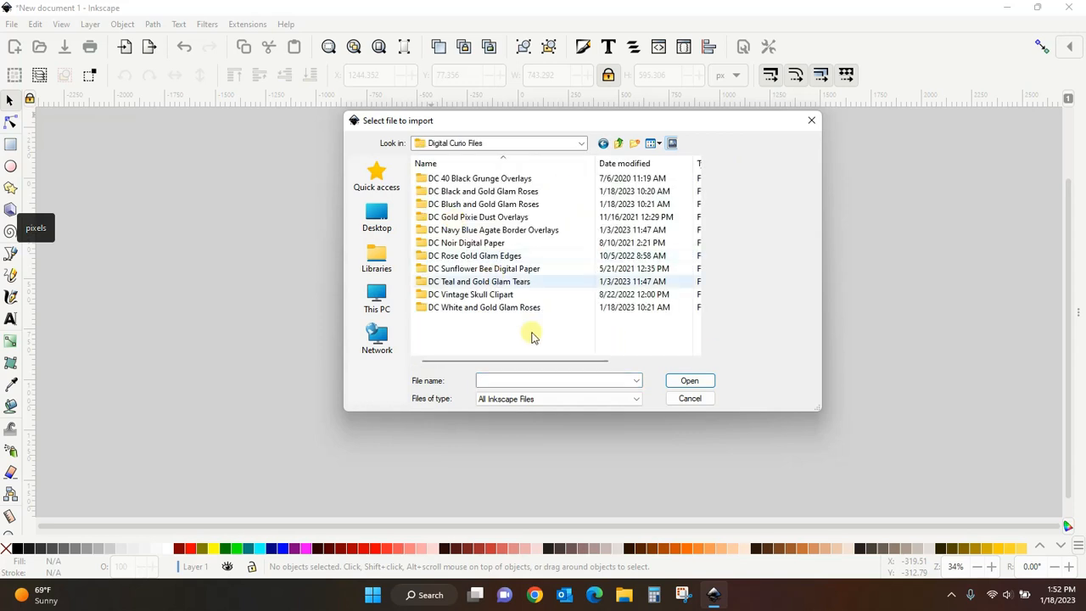
{"action": "double_click", "coordinate": [477, 191]}
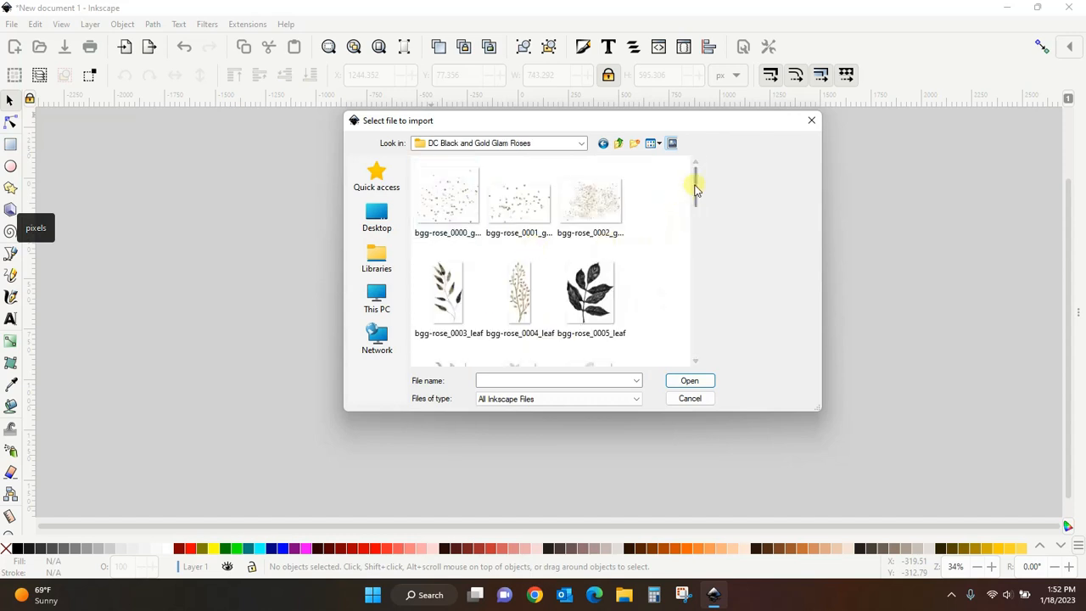
{"action": "left_click_drag", "start_coordinate": [696, 180], "coordinate": [711, 232]}
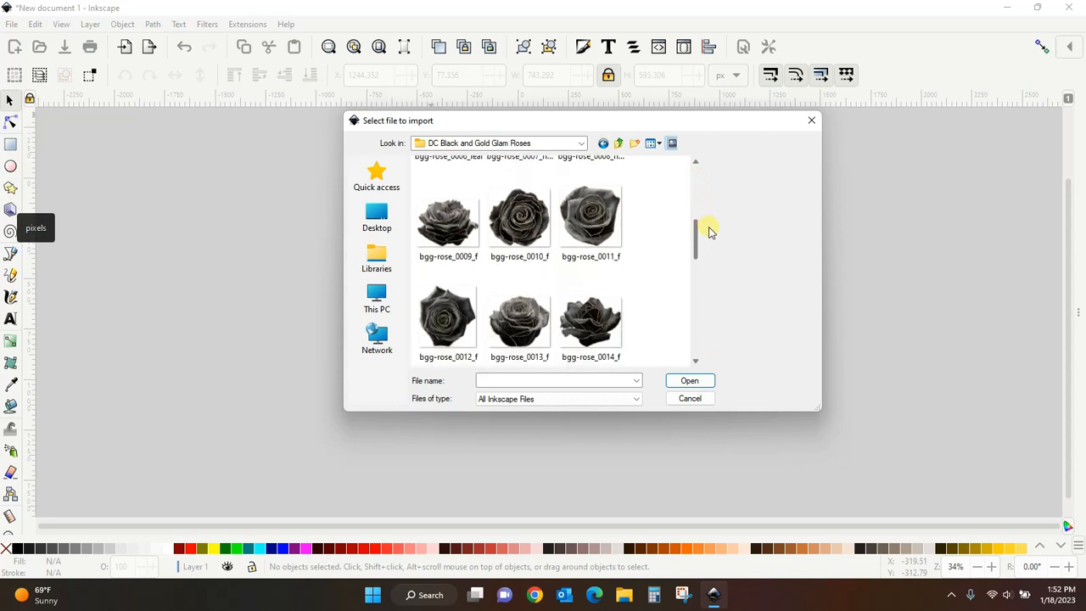
{"action": "left_click", "coordinate": [519, 219]}
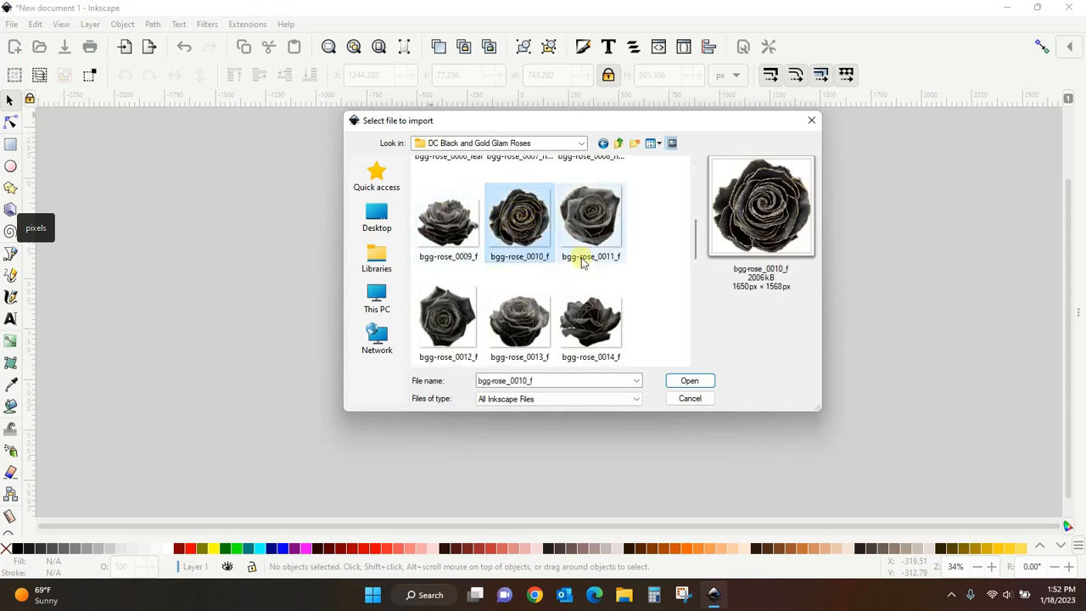
{"action": "left_click", "coordinate": [698, 382]}
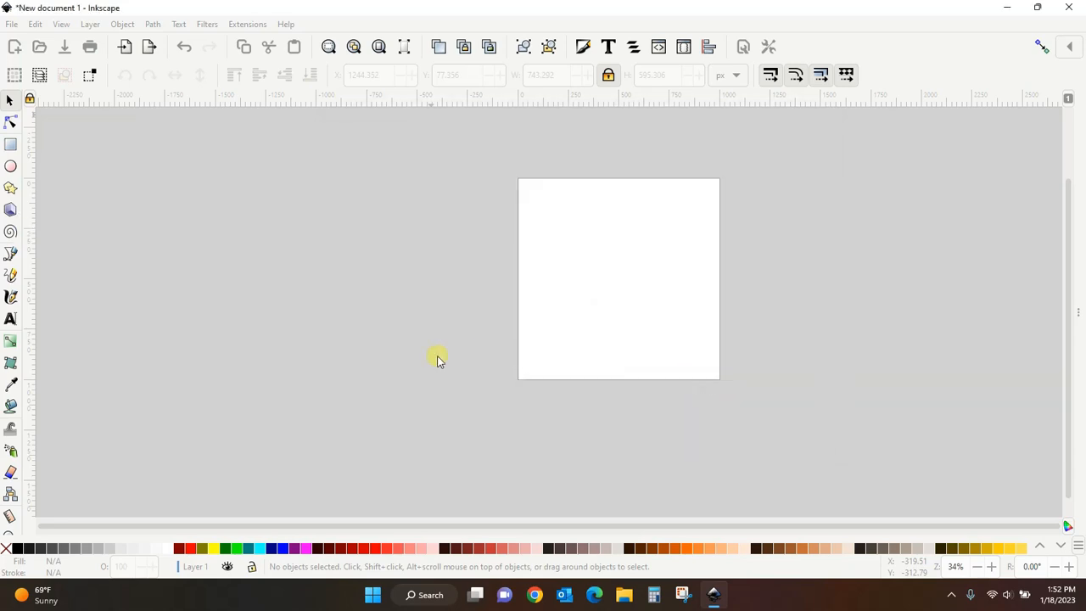
{"action": "left_click_drag", "start_coordinate": [548, 360], "coordinate": [273, 238]}
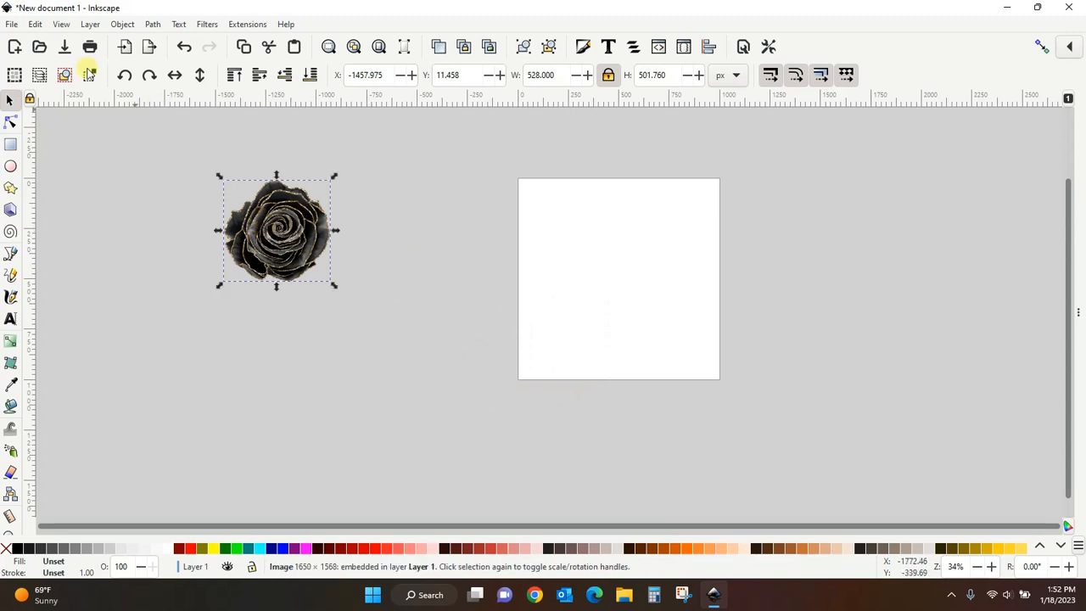
- Import bgg-rose_0017_f from the same folder and place it below the first rose, left of the page
{"action": "left_click", "coordinate": [11, 24]}
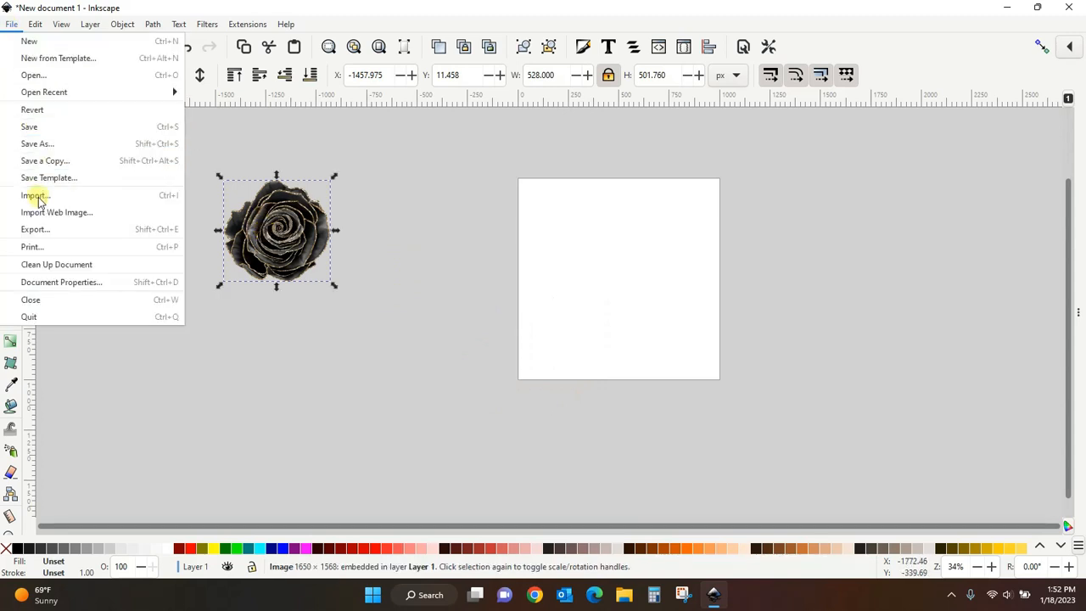
{"action": "left_click", "coordinate": [38, 197]}
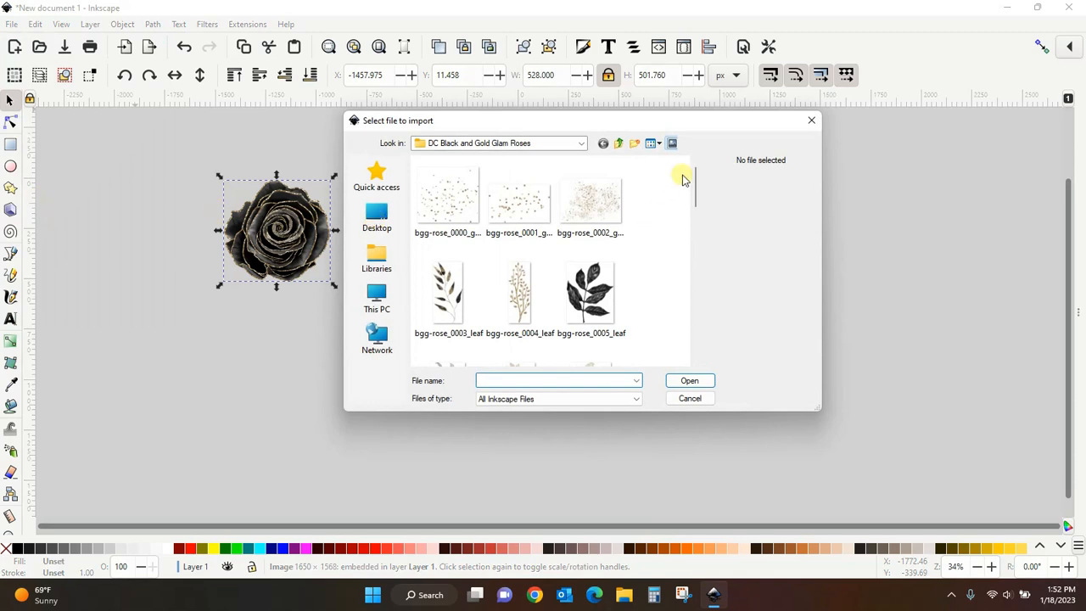
{"action": "left_click_drag", "start_coordinate": [694, 182], "coordinate": [701, 245]}
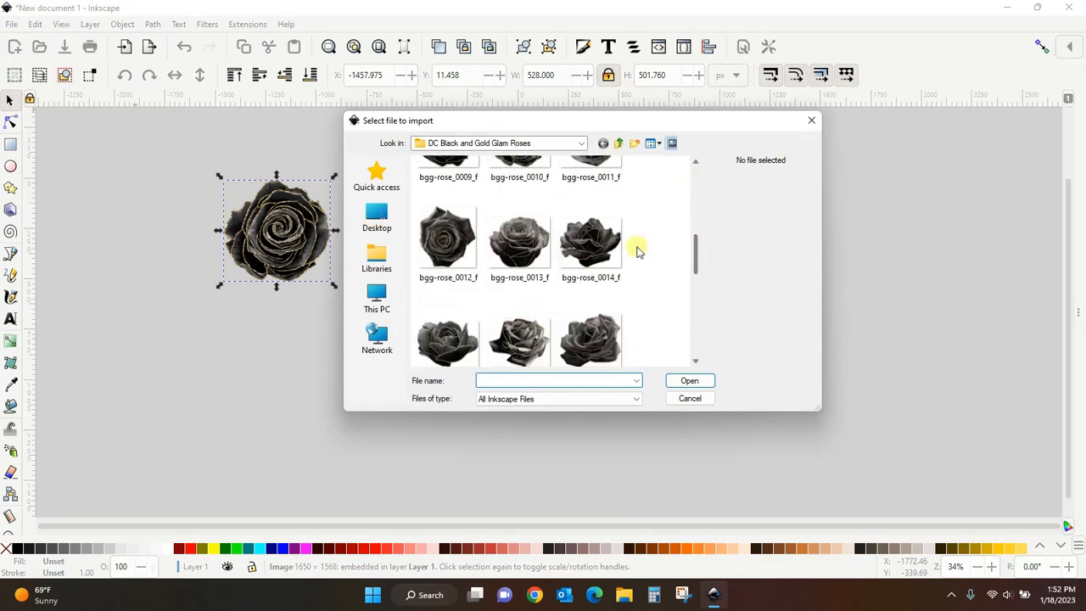
{"action": "left_click", "coordinate": [590, 338]}
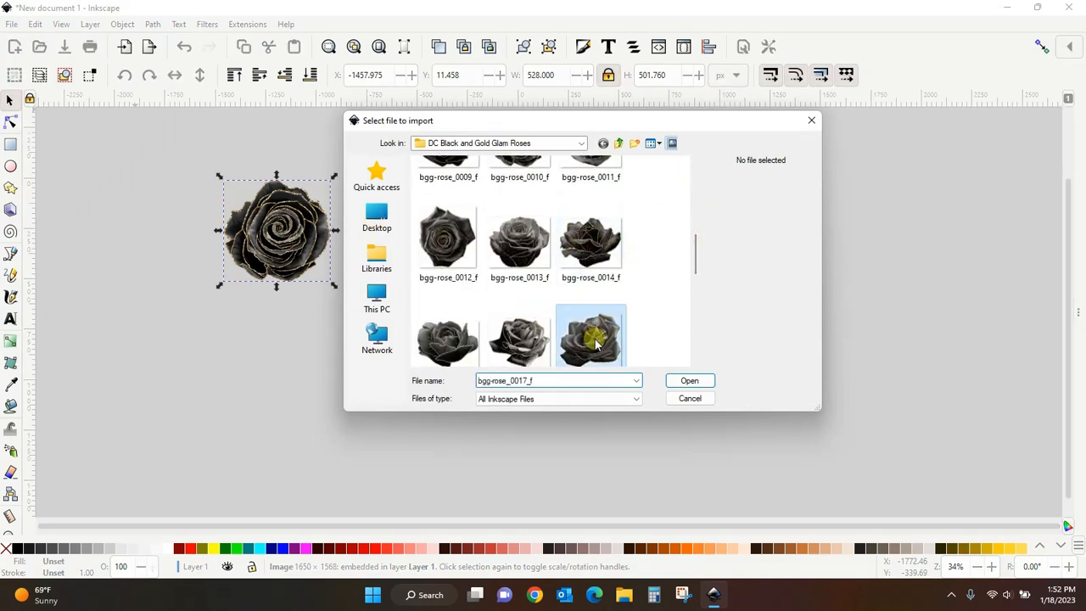
{"action": "left_click", "coordinate": [702, 386]}
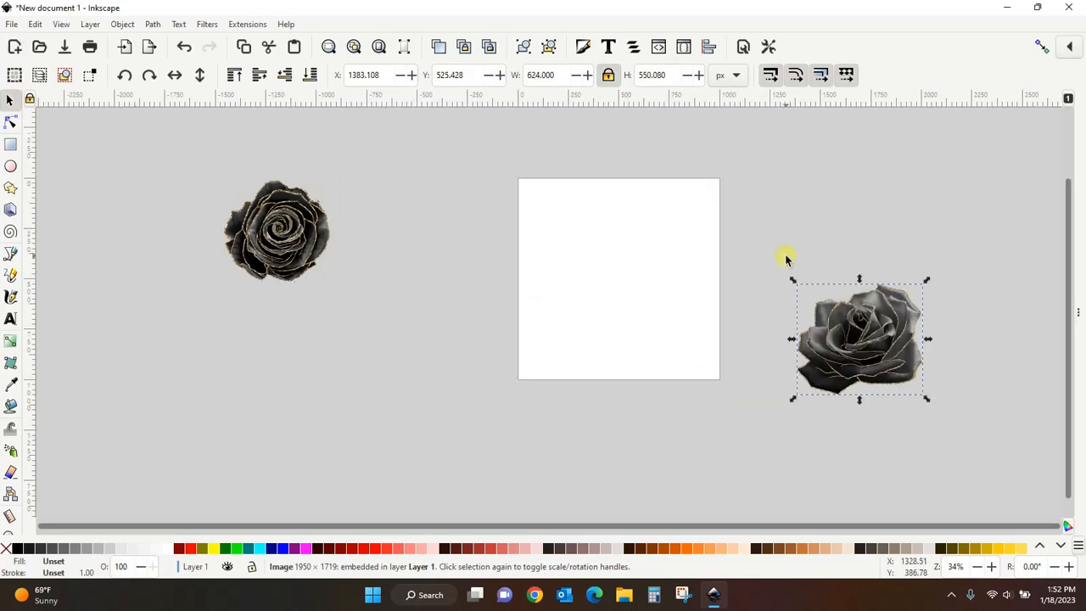
{"action": "left_click_drag", "start_coordinate": [892, 388], "coordinate": [272, 329]}
- Import blush_0004_rose from the DC Blush and Gold Glam Roses folder and move it beside the black roses
{"action": "left_click", "coordinate": [11, 25]}
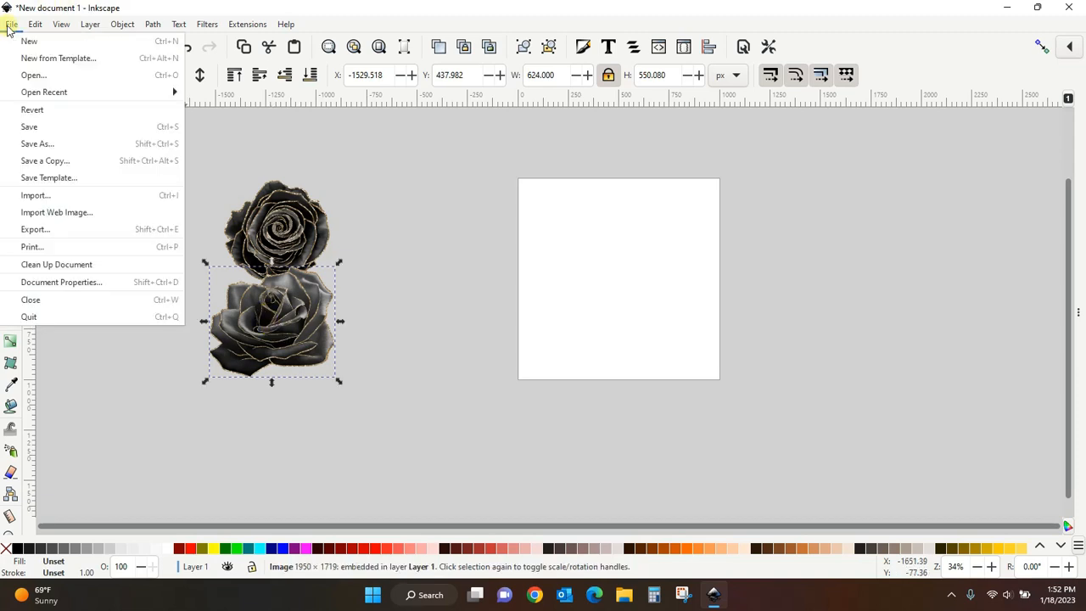
{"action": "left_click", "coordinate": [31, 195]}
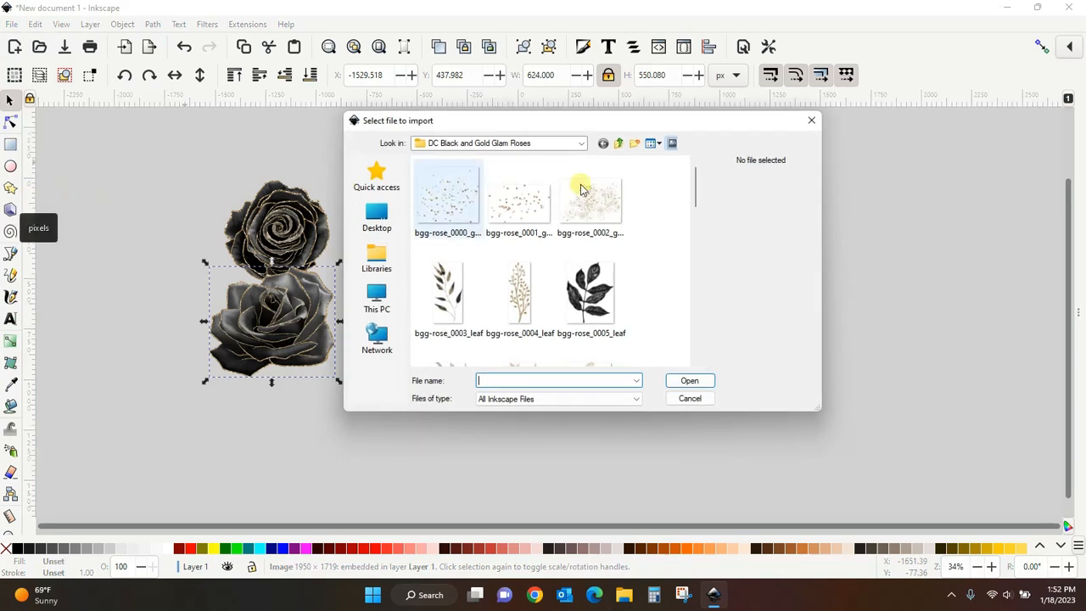
{"action": "left_click", "coordinate": [378, 231]}
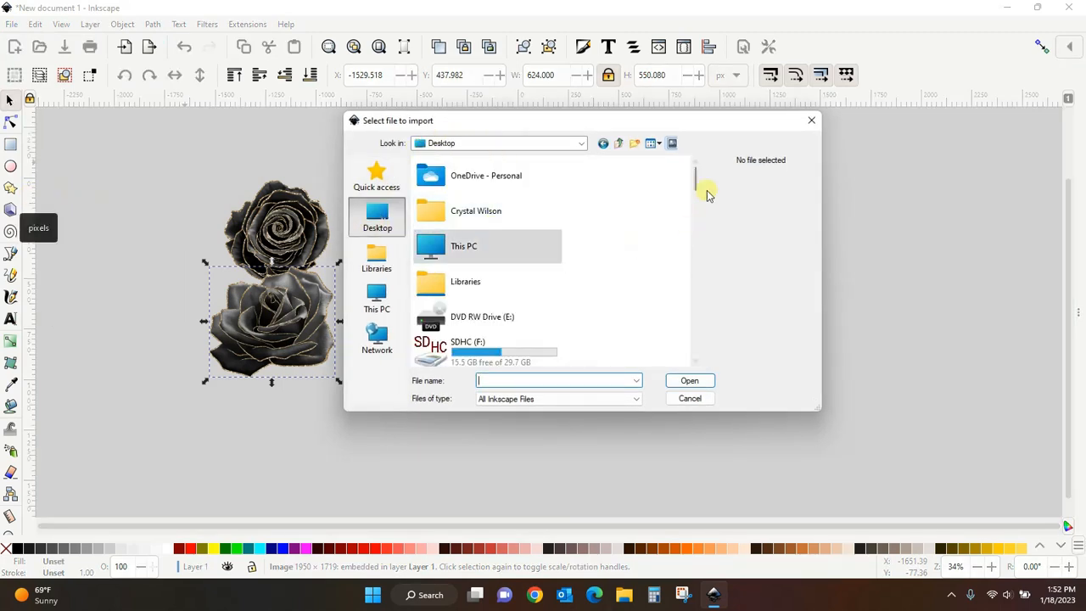
{"action": "left_click_drag", "start_coordinate": [692, 169], "coordinate": [697, 231]}
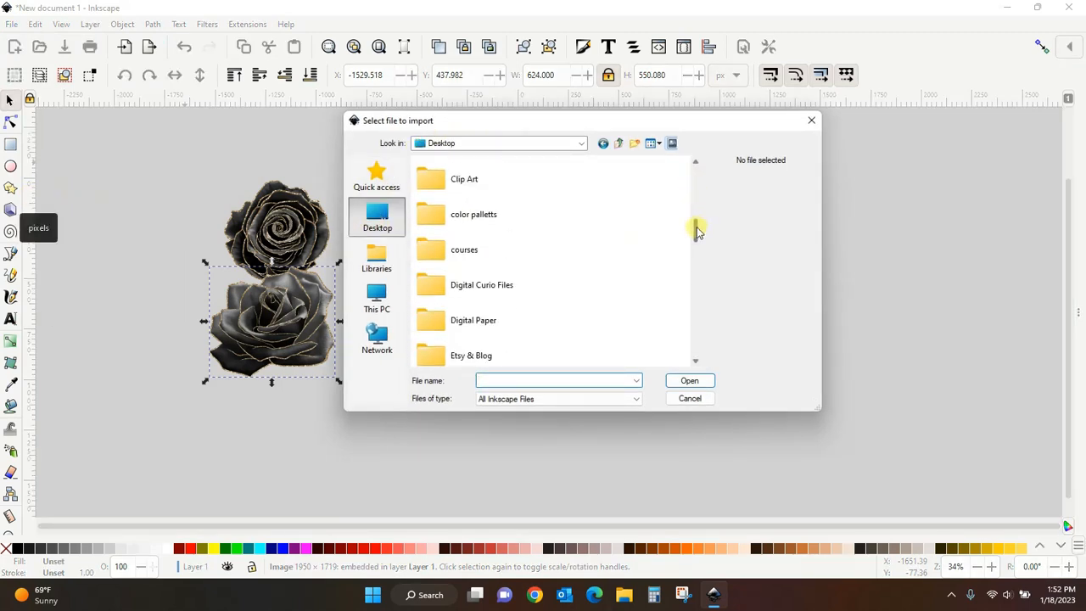
{"action": "double_click", "coordinate": [437, 286]}
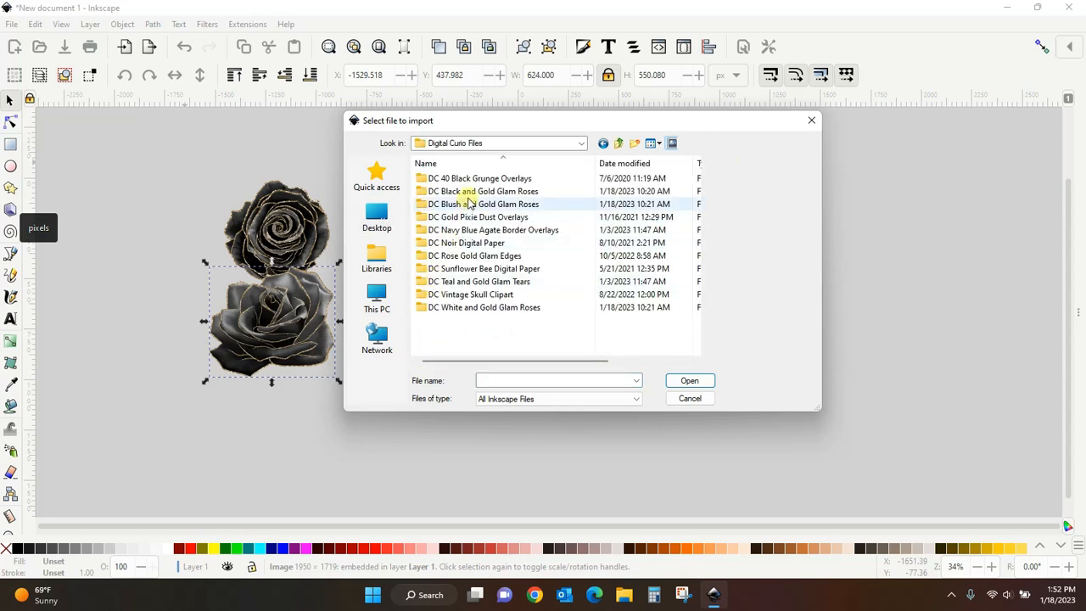
{"action": "double_click", "coordinate": [470, 204]}
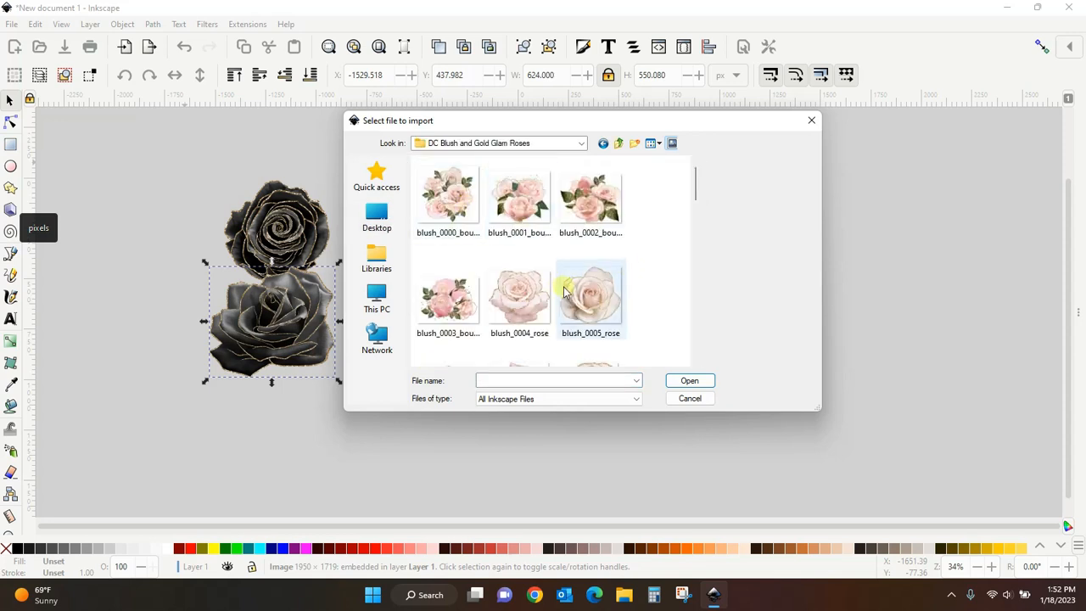
{"action": "left_click", "coordinate": [525, 302]}
{"action": "left_click", "coordinate": [689, 380]}
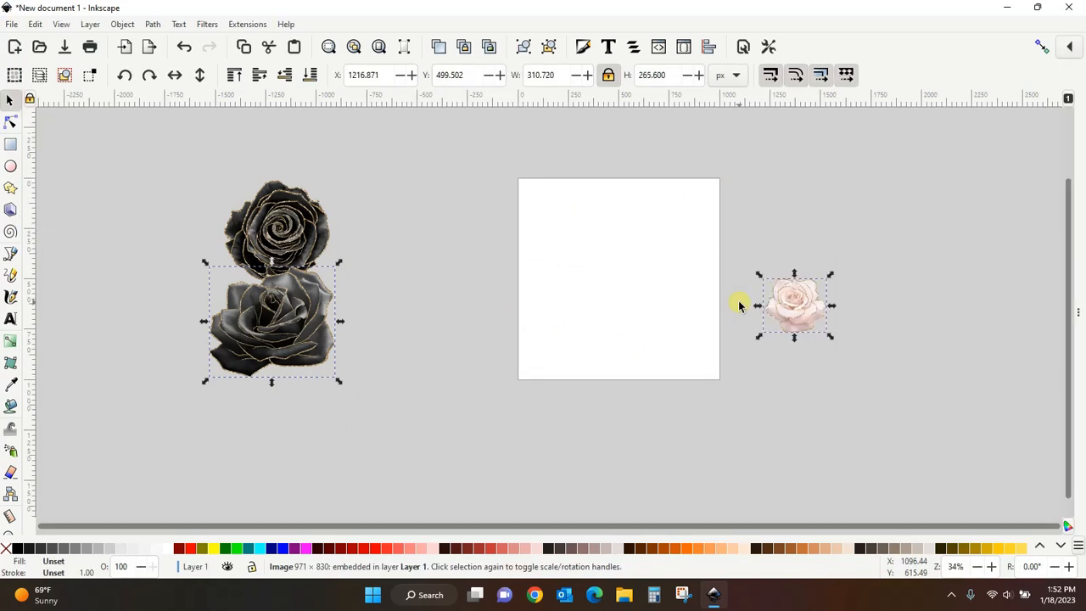
{"action": "left_click_drag", "start_coordinate": [792, 303], "coordinate": [182, 246]}
- Import blush_0014_rose from the blush roses folder and place it next to the lower black rose
{"action": "left_click", "coordinate": [12, 24]}
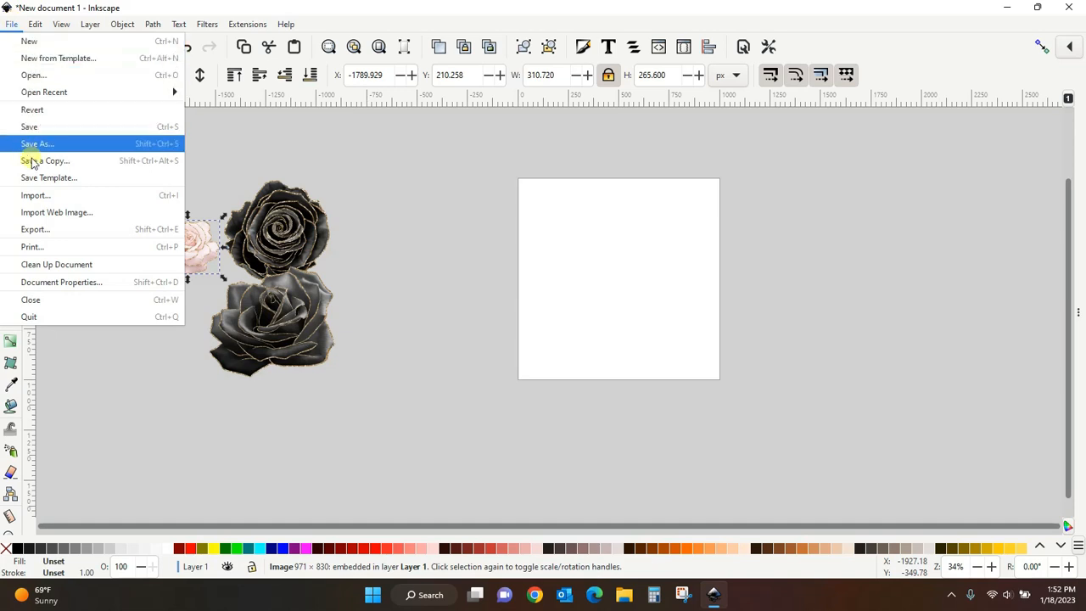
{"action": "left_click", "coordinate": [34, 197]}
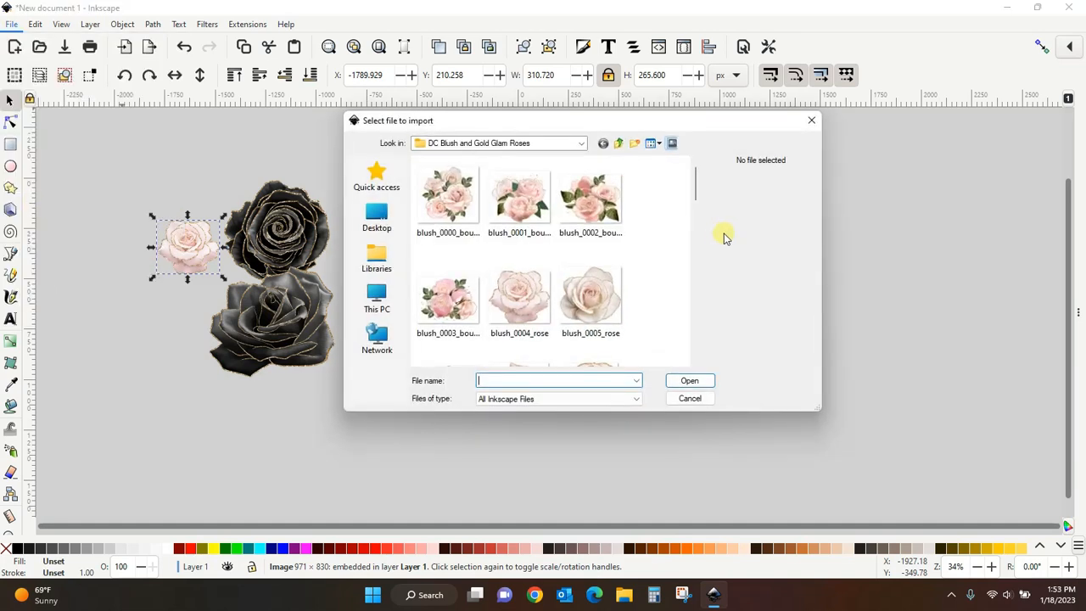
{"action": "left_click_drag", "start_coordinate": [695, 187], "coordinate": [702, 217]}
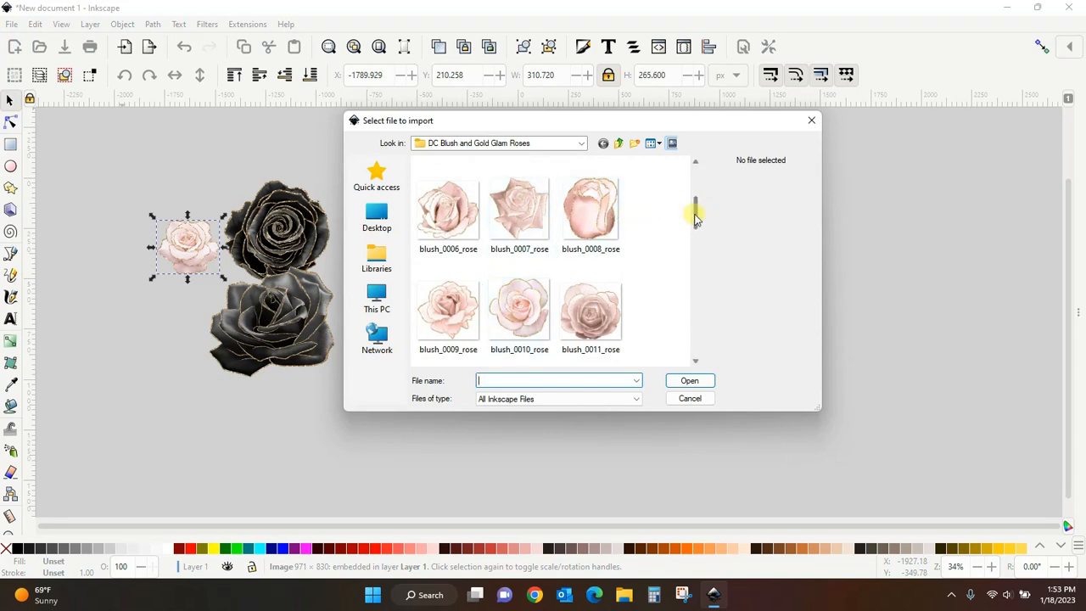
{"action": "left_click_drag", "start_coordinate": [693, 213], "coordinate": [707, 252]}
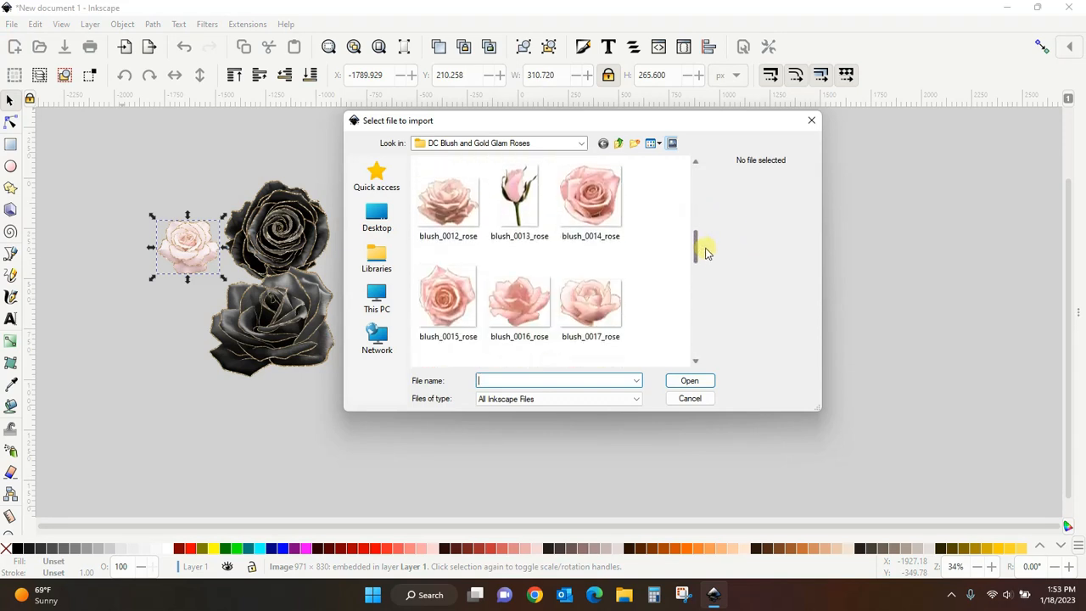
{"action": "left_click", "coordinate": [593, 197]}
{"action": "left_click", "coordinate": [692, 380]}
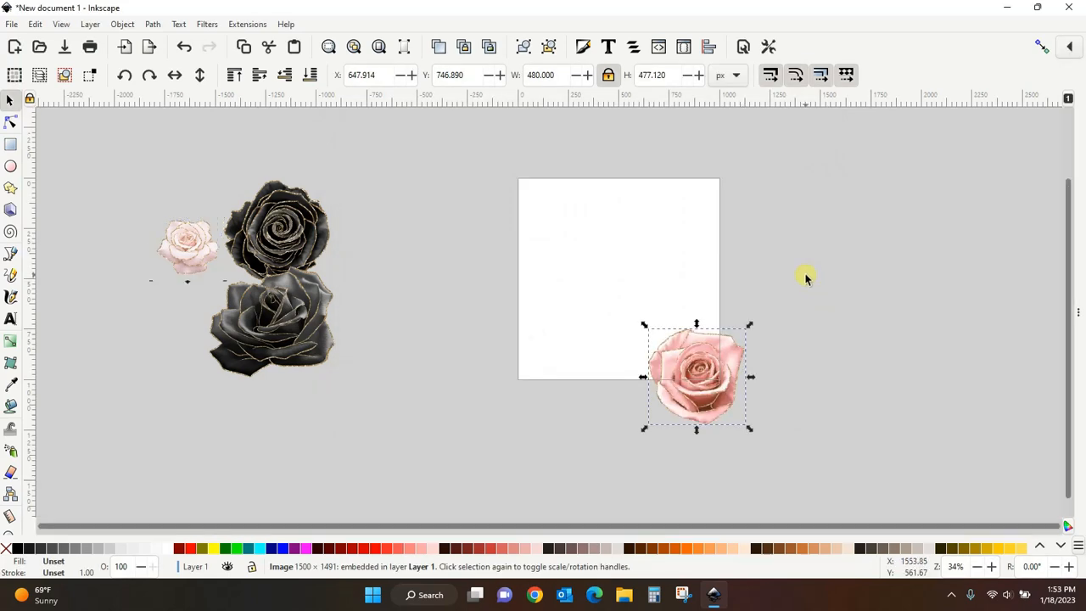
{"action": "left_click_drag", "start_coordinate": [703, 385], "coordinate": [235, 337]}
- Import more white and blush roses and arrange all the roses in a cluster left of the page
{"action": "left_click", "coordinate": [12, 25]}
{"action": "left_click", "coordinate": [36, 196]}
{"action": "left_click_drag", "start_coordinate": [699, 225], "coordinate": [700, 278]}
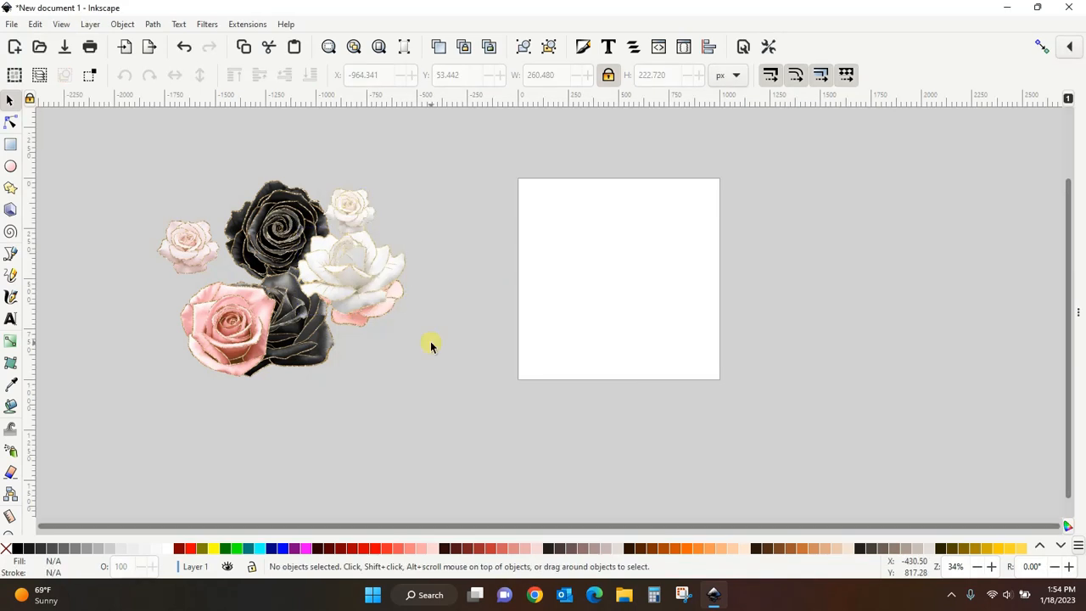
{"action": "left_click_drag", "start_coordinate": [420, 234], "coordinate": [454, 231]}
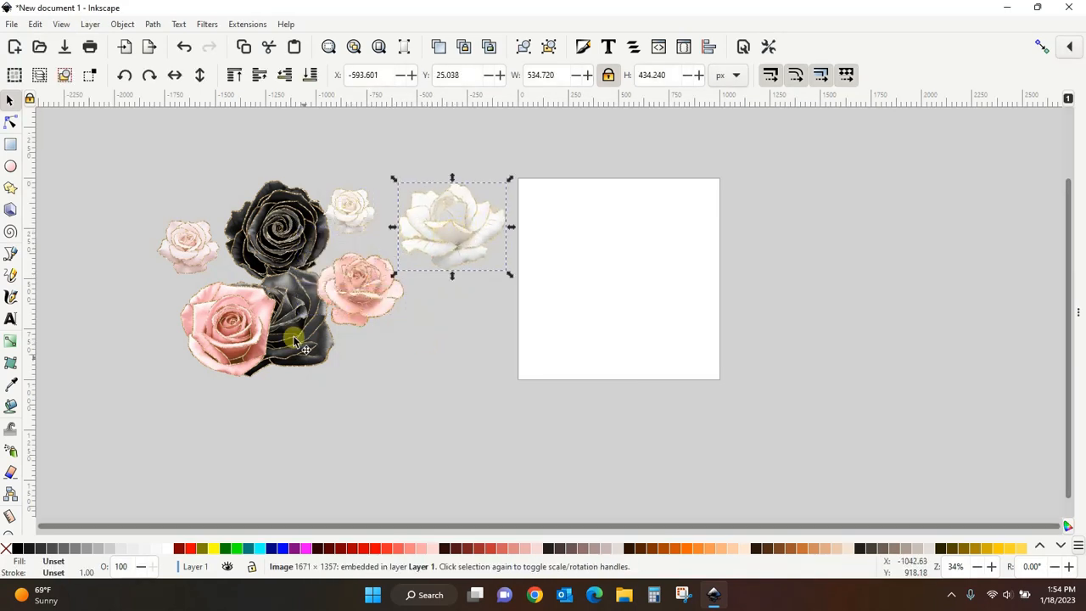
{"action": "left_click_drag", "start_coordinate": [190, 333], "coordinate": [159, 328]}
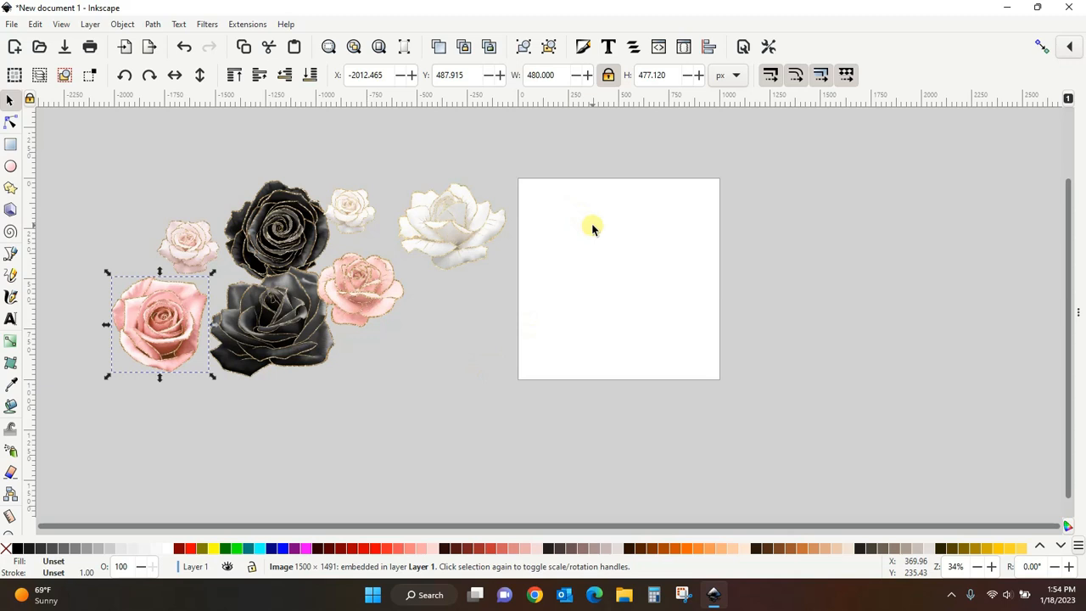
- Draw a rectangle over the page and set its width and height to 1000 px
{"action": "left_click", "coordinate": [10, 147]}
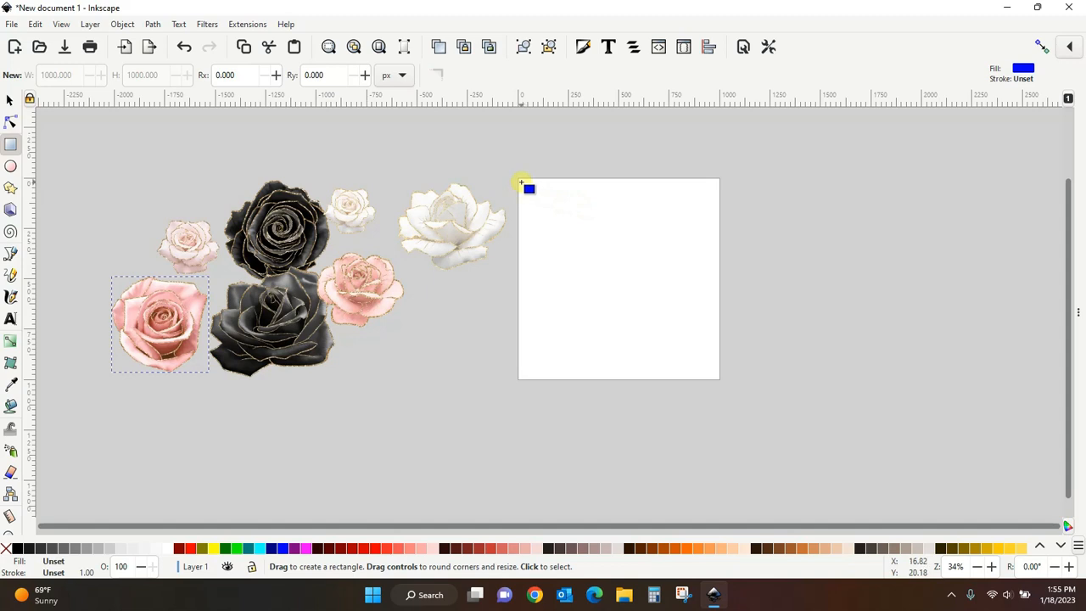
{"action": "left_click_drag", "start_coordinate": [521, 182], "coordinate": [713, 373]}
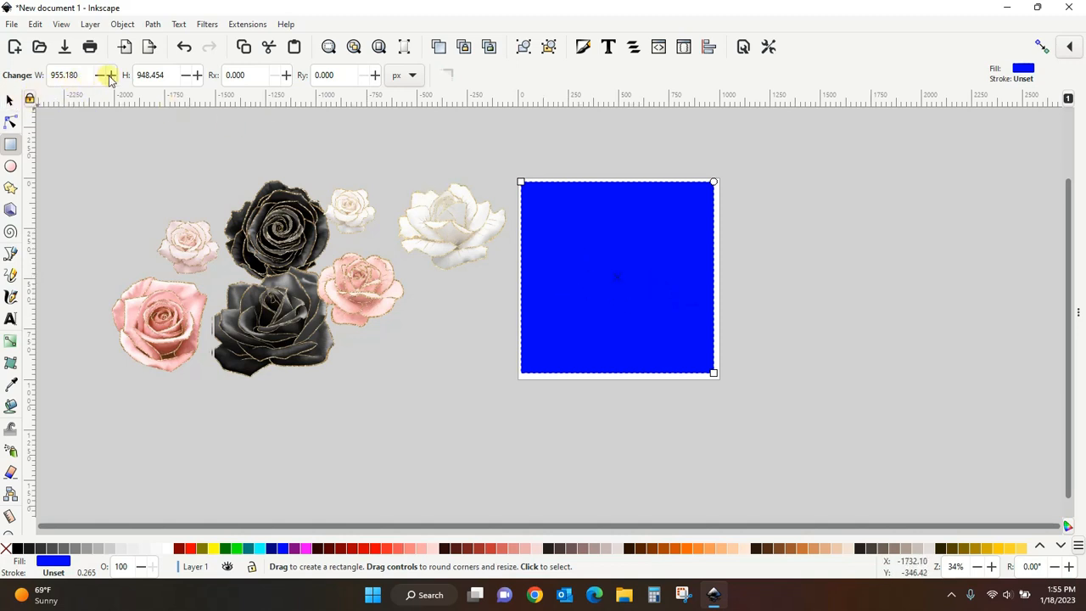
{"action": "left_click", "coordinate": [79, 75]}
{"action": "left_click_drag", "start_coordinate": [80, 75], "coordinate": [40, 75]}
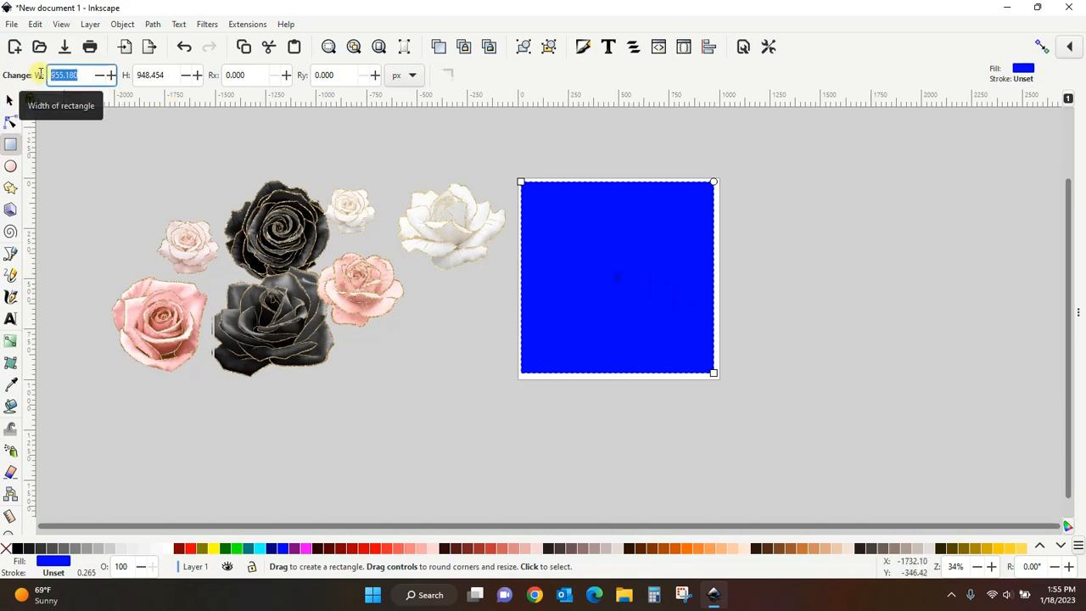
{"action": "type", "text": "1000"}
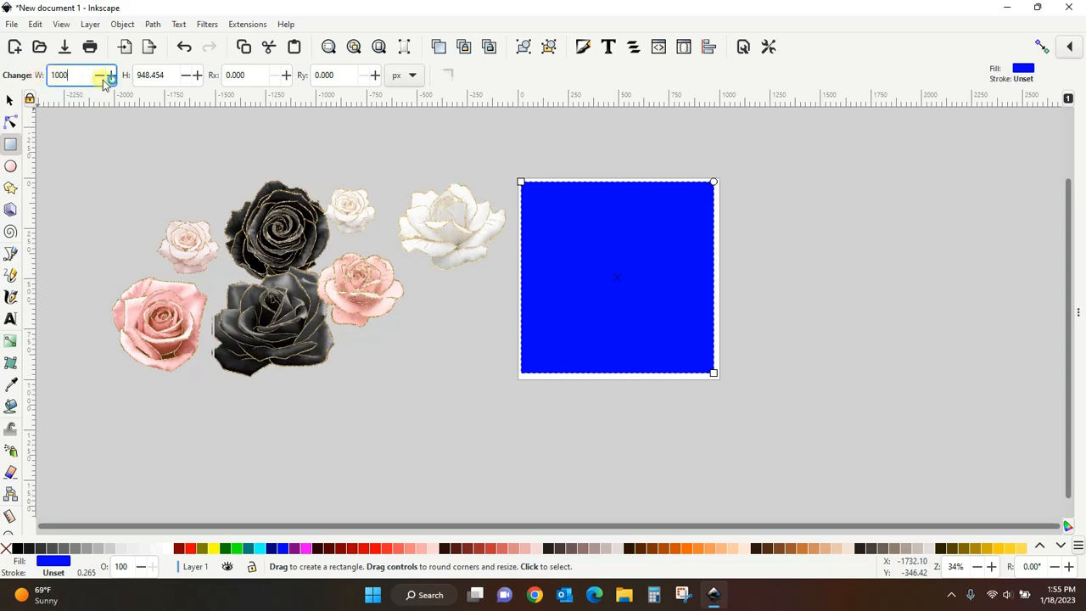
{"action": "key", "text": "Tab"}
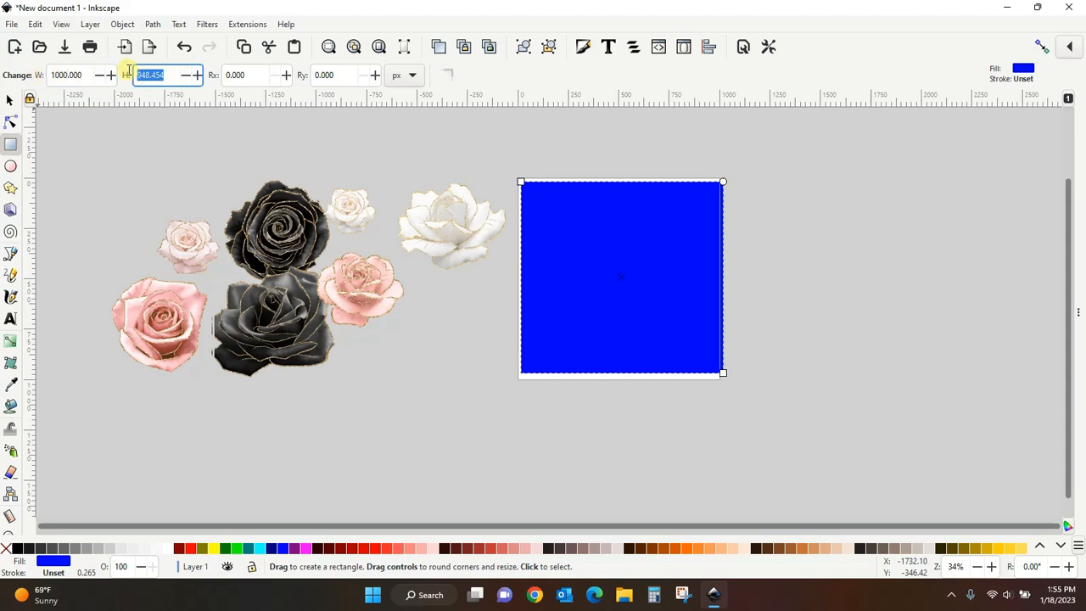
{"action": "type", "text": "1000"}
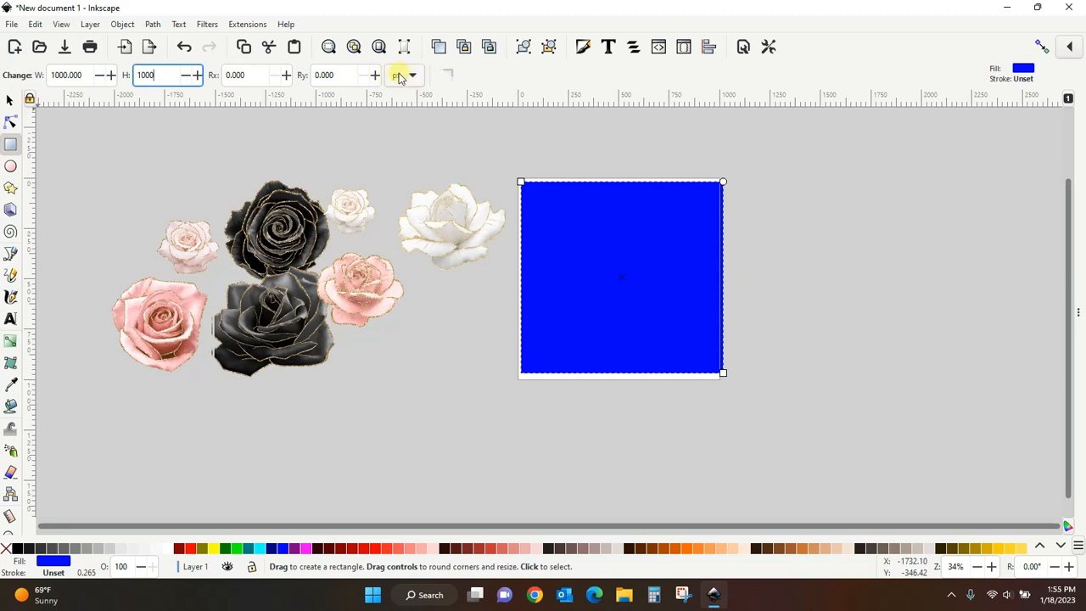
{"action": "key", "text": "Return"}
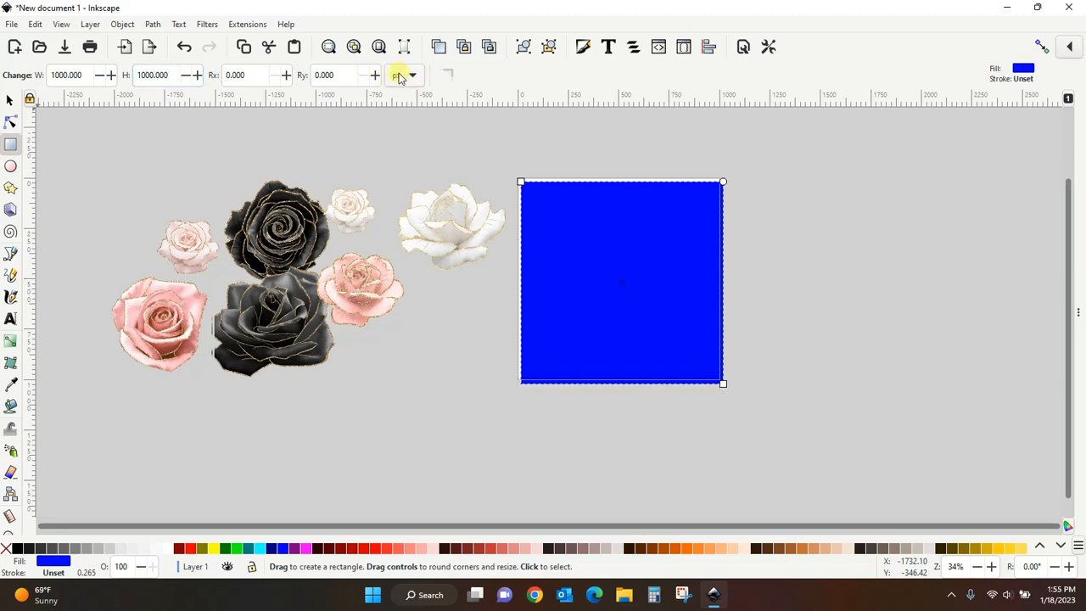
- Snap the rectangle onto the page at X 0, Y 0 and fill it white
{"action": "left_click", "coordinate": [10, 100]}
{"action": "left_click_drag", "start_coordinate": [620, 294], "coordinate": [624, 289]}
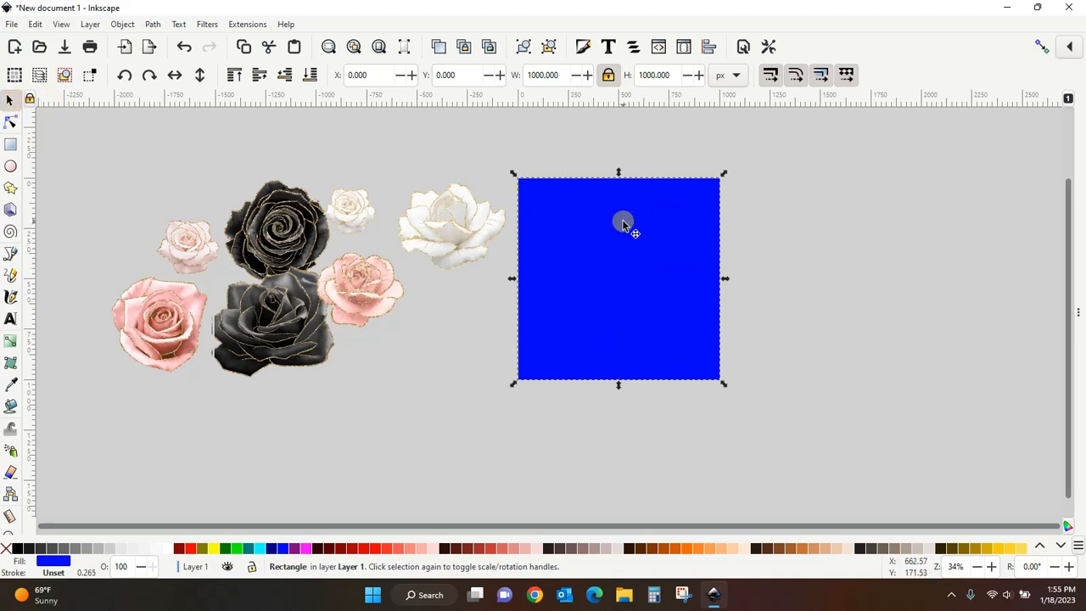
{"action": "left_click", "coordinate": [169, 553]}
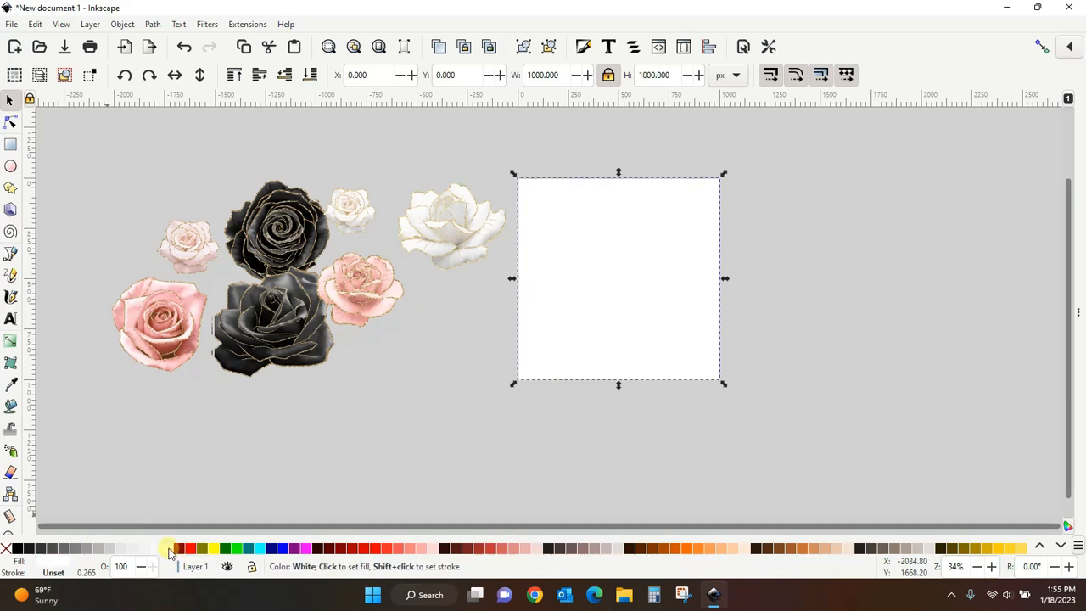
{"action": "left_click", "coordinate": [824, 421]}
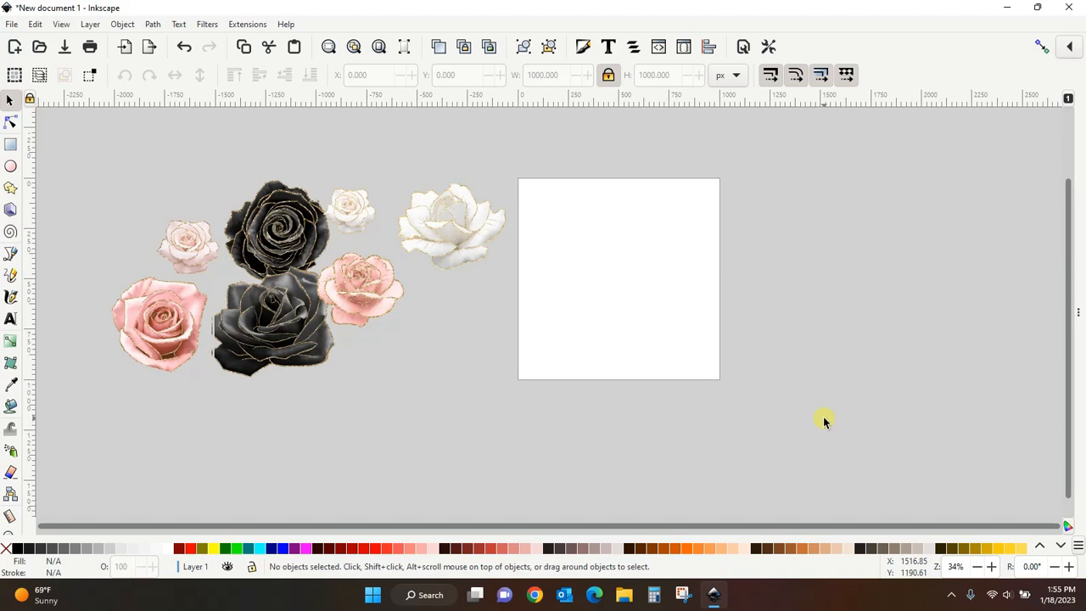
- Move the upper black rose onto the page and lower the white rectangle to the bottom beneath it
{"action": "left_click_drag", "start_coordinate": [283, 228], "coordinate": [604, 242]}
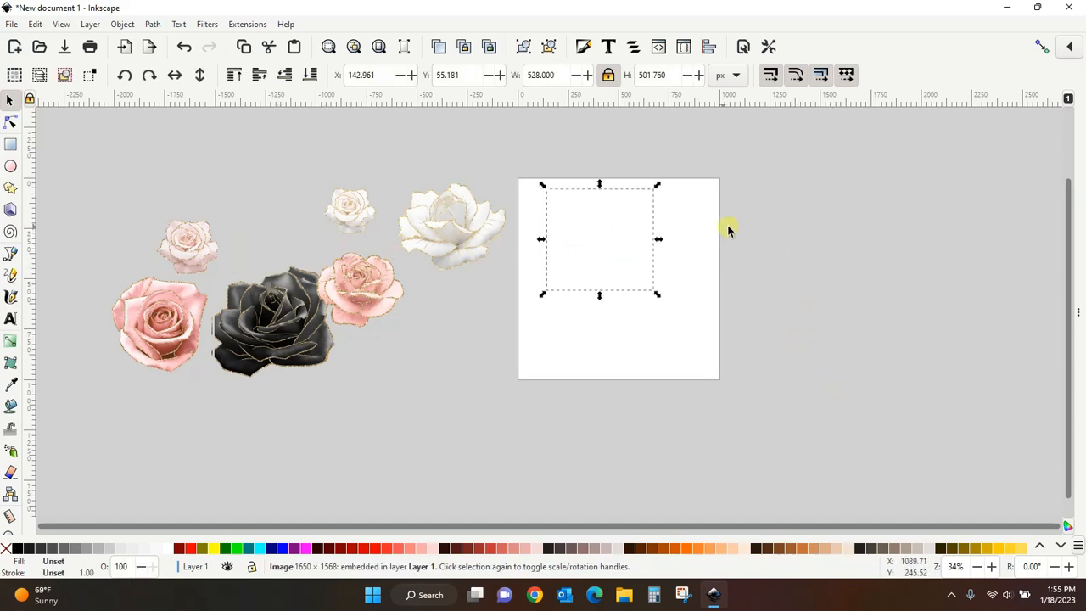
{"action": "left_click", "coordinate": [691, 353]}
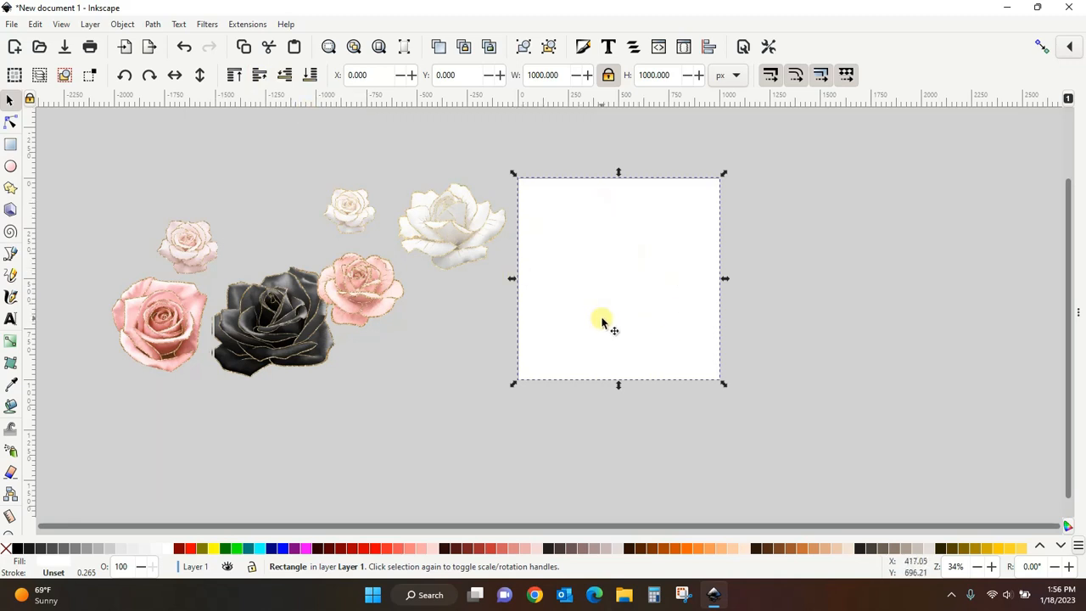
{"action": "left_click", "coordinate": [310, 75]}
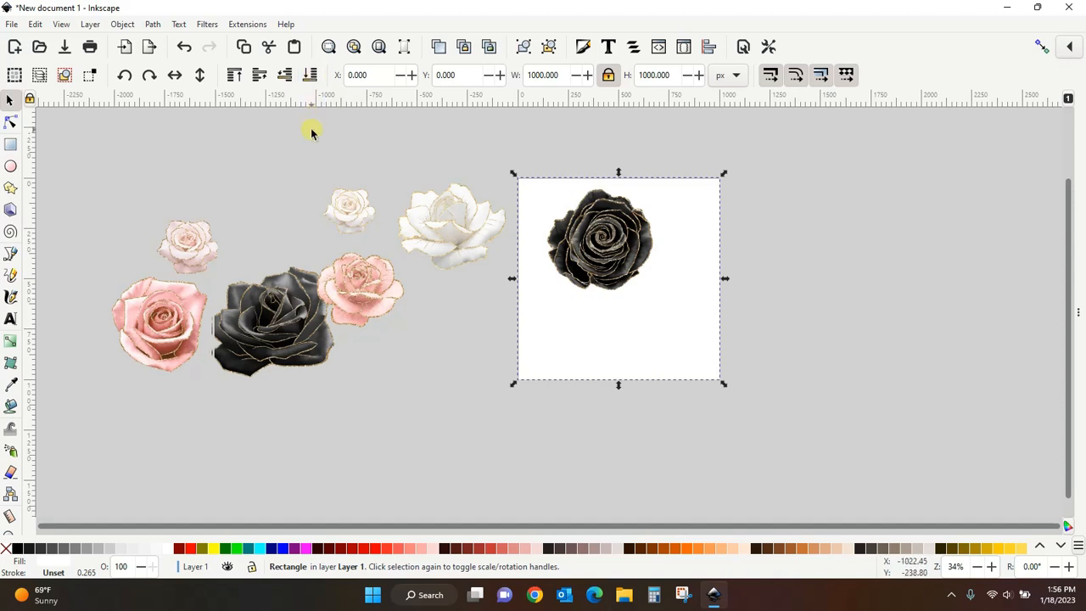
- Scale the black rose down to about 386 px wide and move it over the page's lower-left corner
{"action": "left_click", "coordinate": [936, 322]}
{"action": "left_click", "coordinate": [630, 284]}
{"action": "mouse_move", "coordinate": [629, 284]}
{"action": "left_mouse_down"}
{"action": "mouse_move", "coordinate": [625, 270]}
{"action": "mouse_move", "coordinate": [636, 284]}
{"action": "left_mouse_up"}
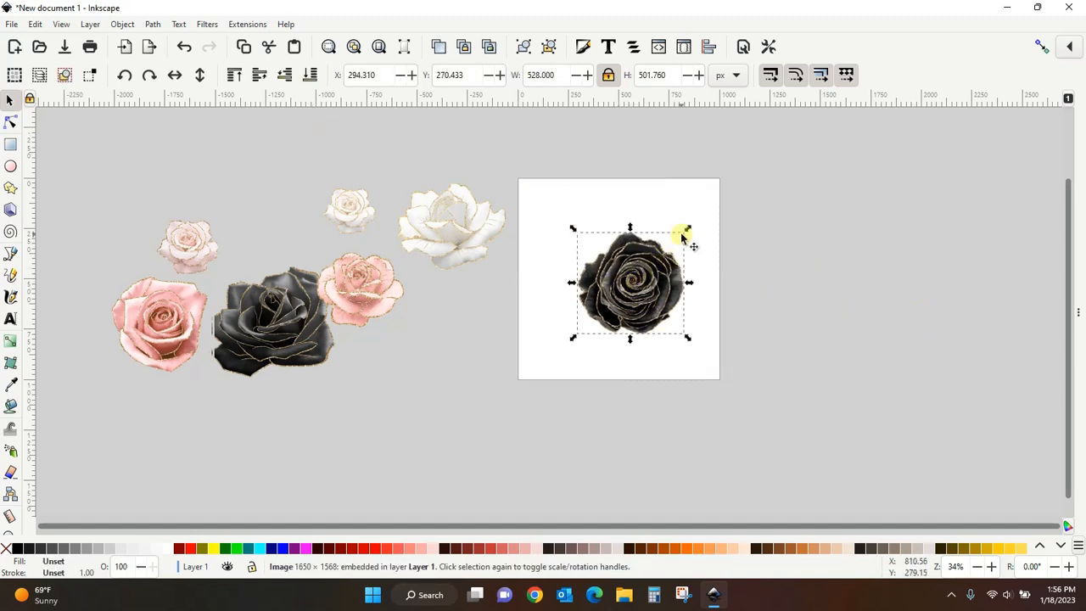
{"action": "left_click_drag", "start_coordinate": [680, 240], "coordinate": [661, 256]}
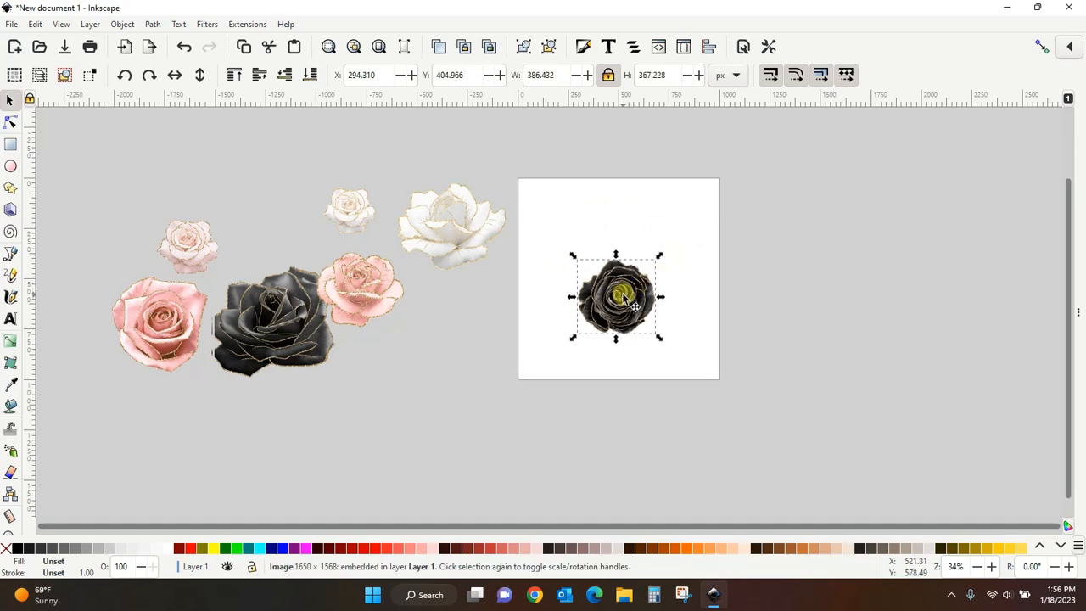
{"action": "left_click_drag", "start_coordinate": [626, 297], "coordinate": [551, 358]}
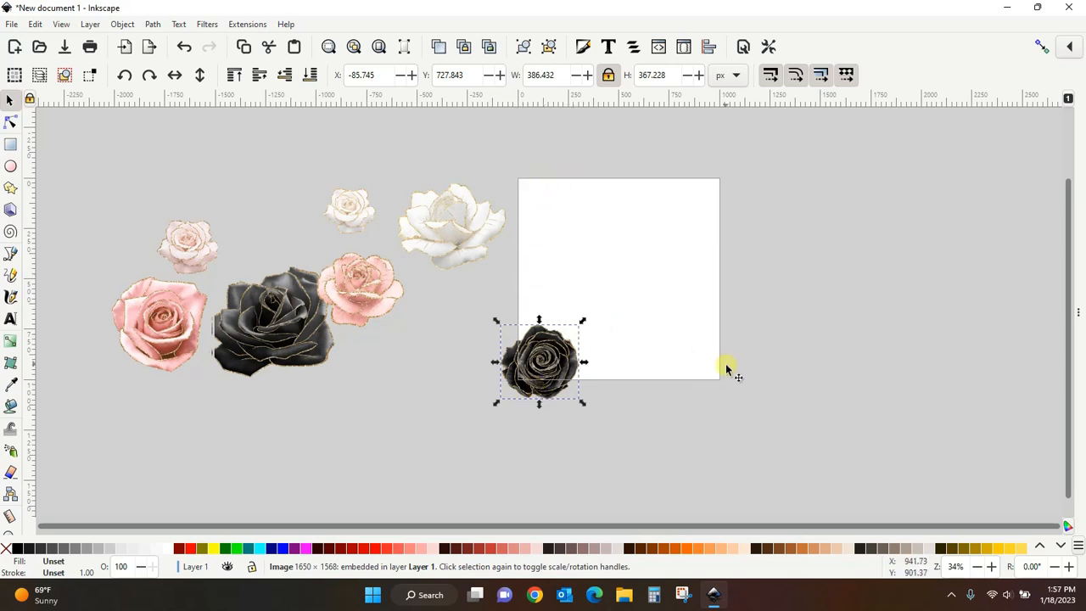
{"action": "left_click", "coordinate": [707, 448]}
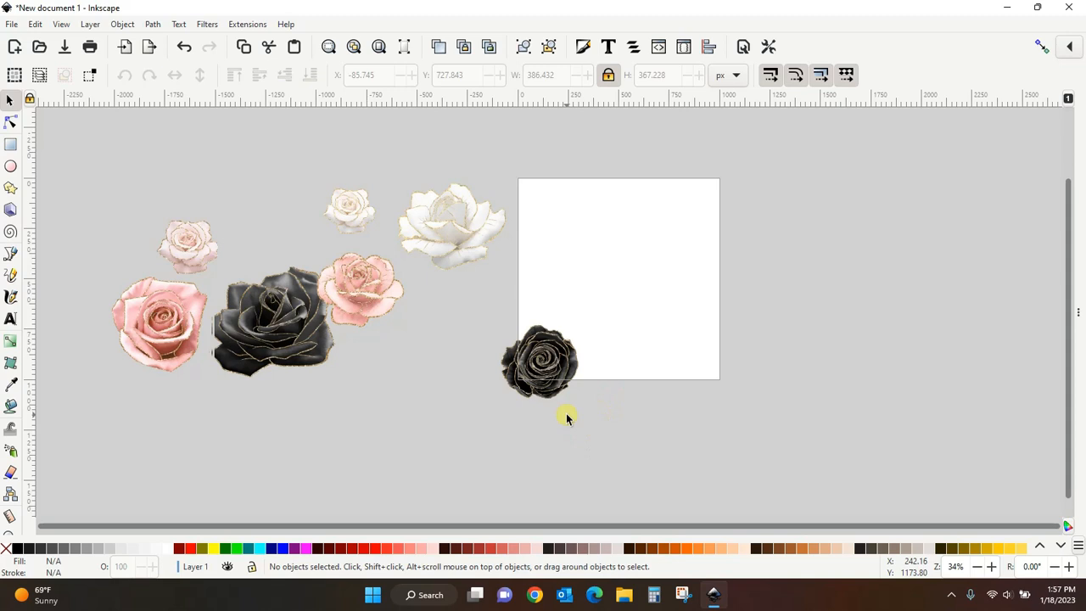
- Duplicate the corner black rose and move the copy up 1000 px to the page's upper-left corner
{"action": "left_click", "coordinate": [562, 365]}
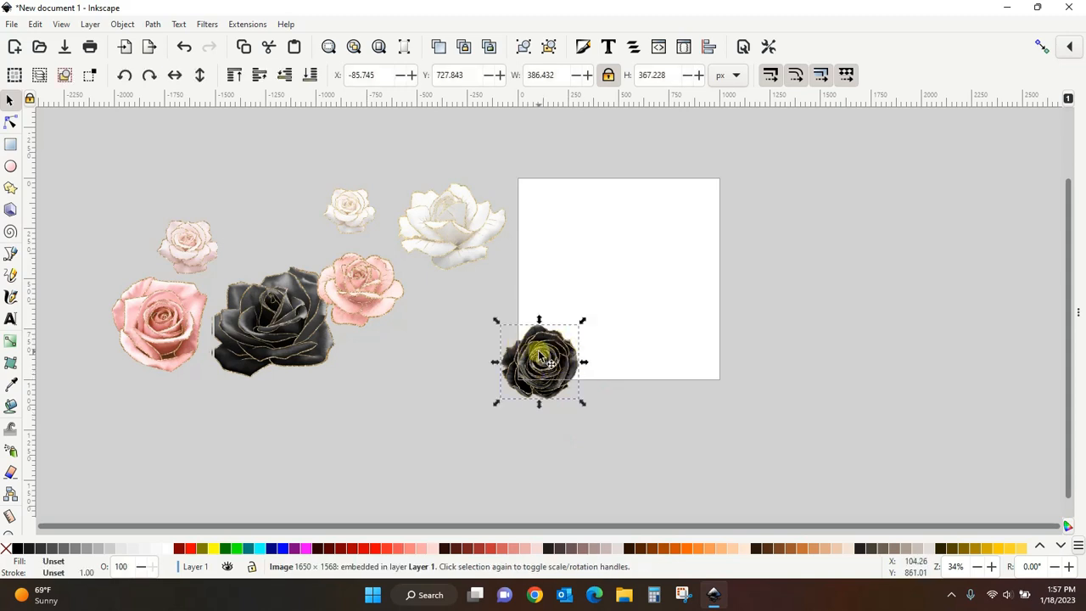
{"action": "right_click", "coordinate": [540, 356]}
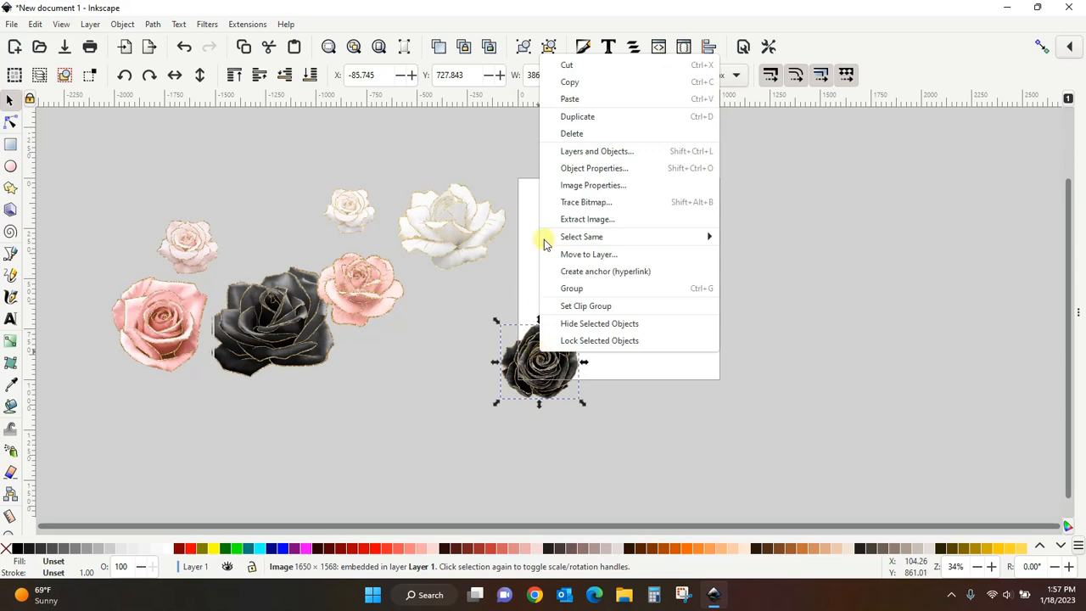
{"action": "left_click", "coordinate": [581, 119]}
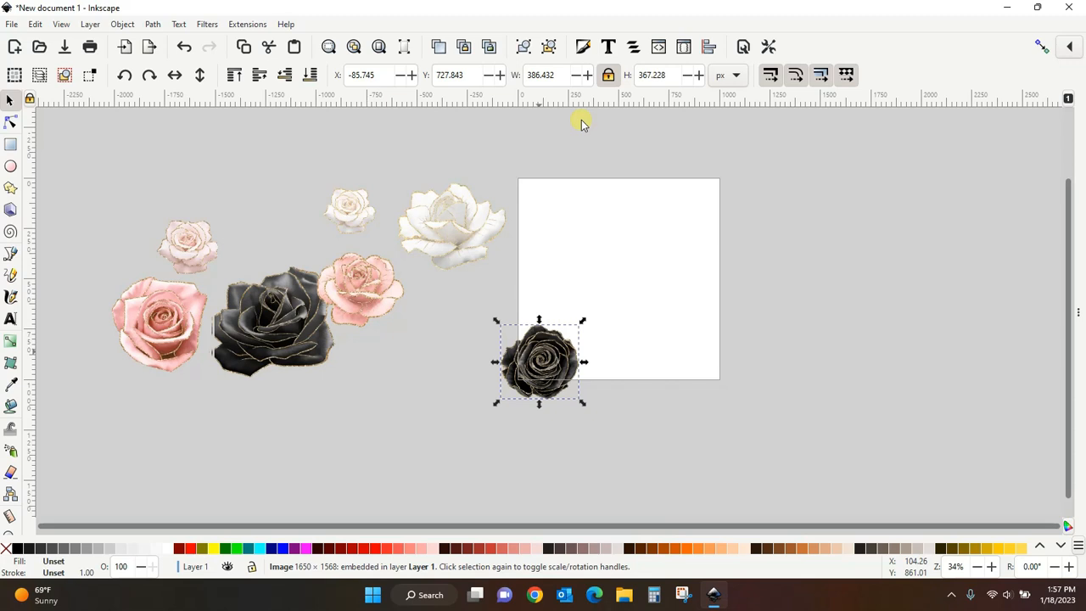
{"action": "key", "text": "Up"}
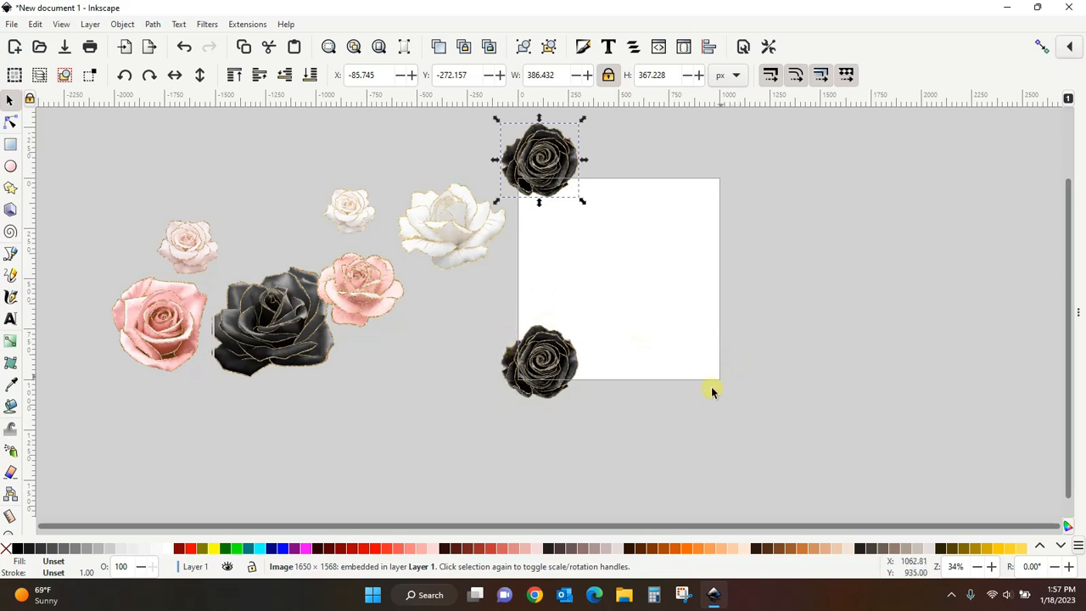
- Duplicate the lower-left black rose and move the copy 1000 px right to the lower-right corner
{"action": "left_click", "coordinate": [547, 363]}
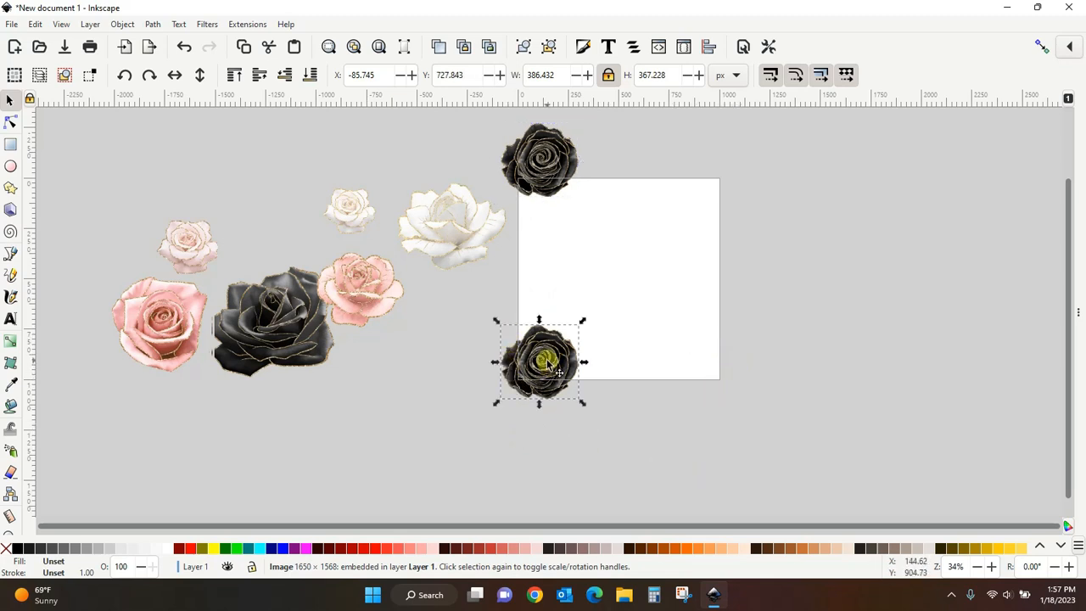
{"action": "right_click", "coordinate": [549, 363]}
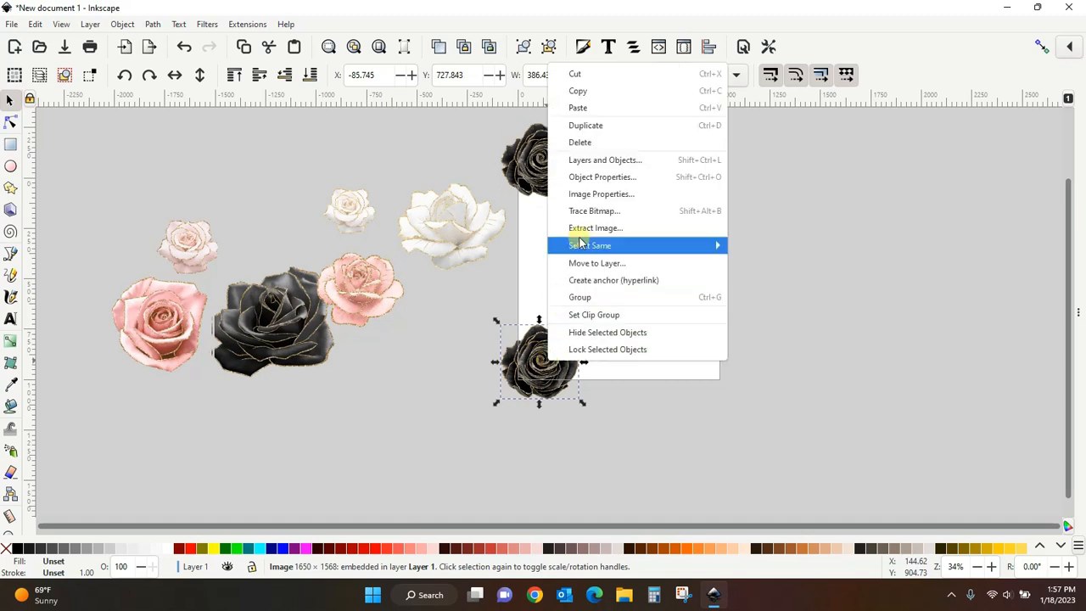
{"action": "left_click", "coordinate": [594, 126]}
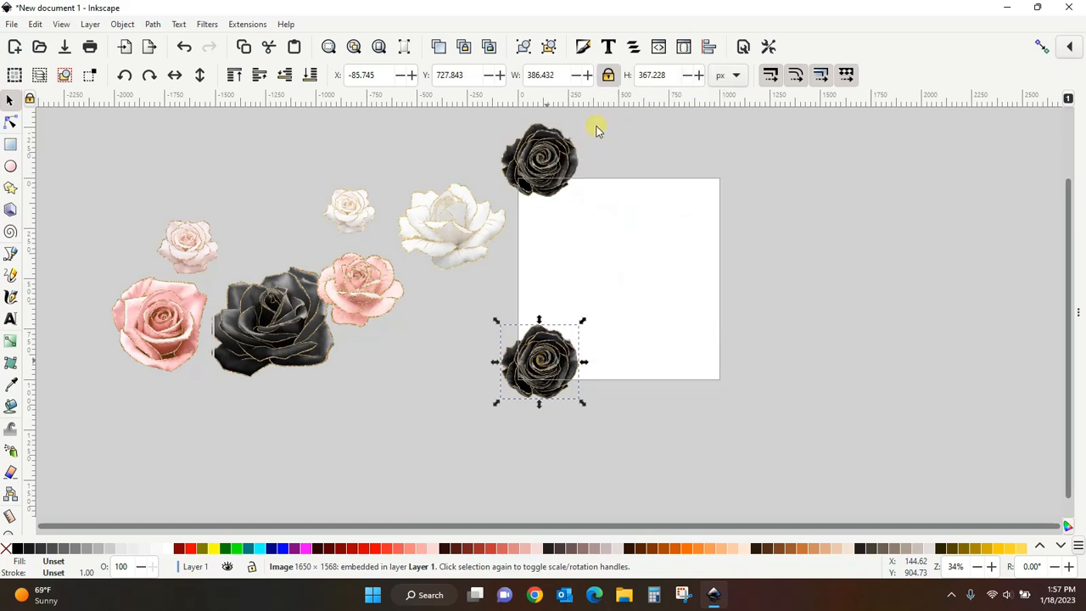
{"action": "key", "text": "Right"}
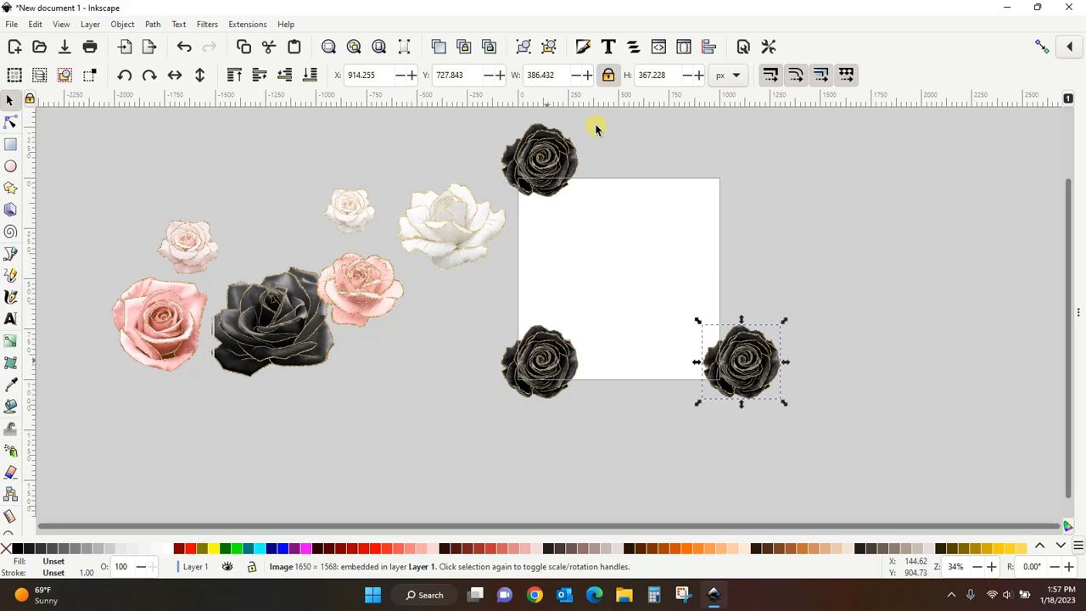
{"action": "left_click", "coordinate": [891, 371]}
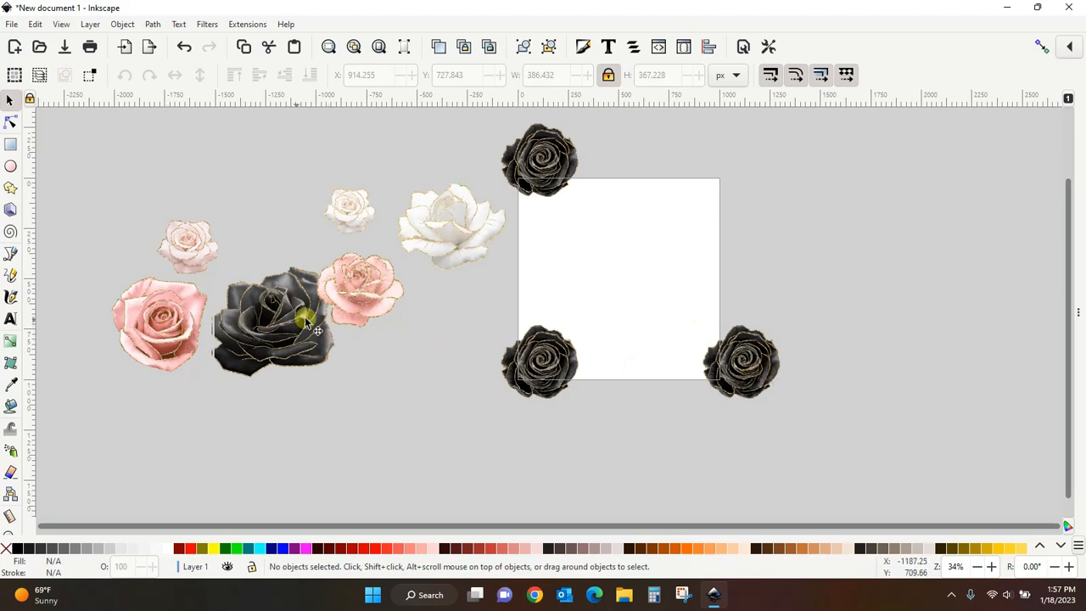
- Place a blush rose in the page centre and the large white rose over the page's upper-right edge
{"action": "left_click", "coordinate": [351, 295]}
{"action": "left_click_drag", "start_coordinate": [352, 296], "coordinate": [617, 280]}
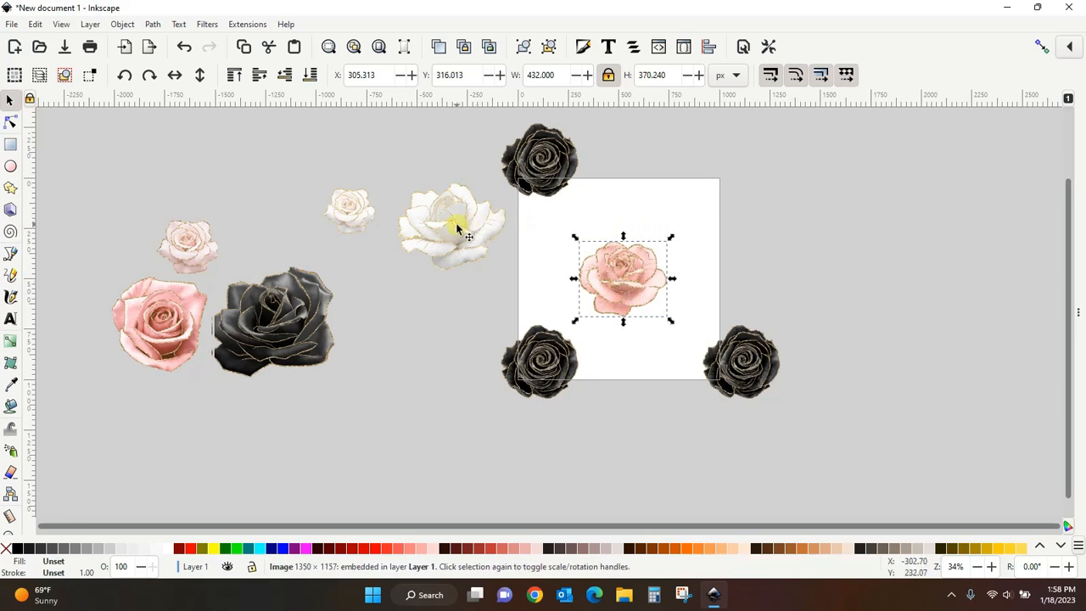
{"action": "left_click_drag", "start_coordinate": [459, 227], "coordinate": [693, 225]}
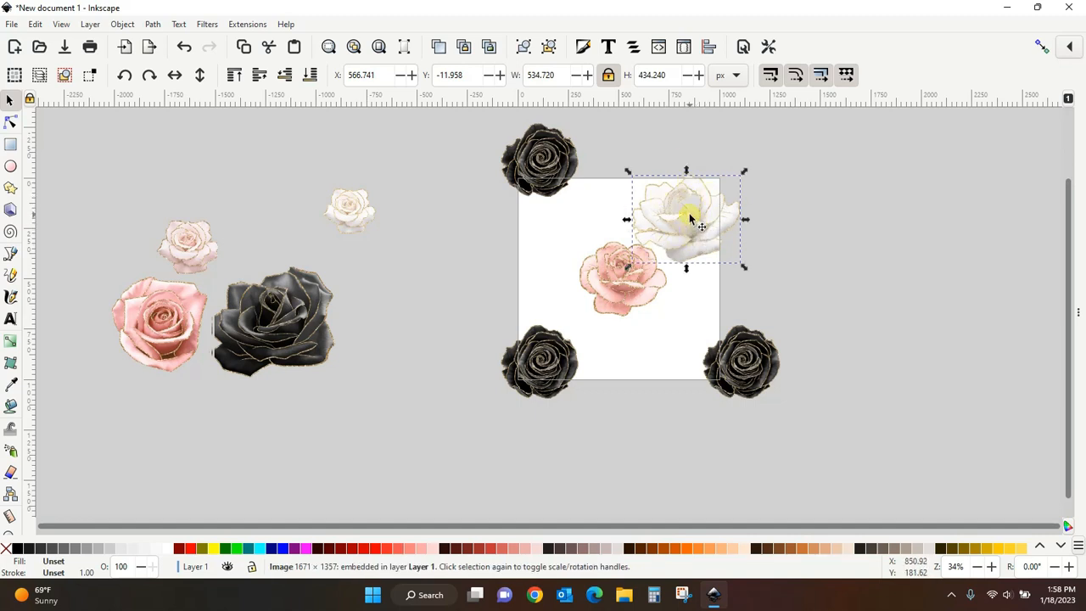
- Rotate the white rose and nudge it slightly higher over the page's upper-right edge
{"action": "left_click", "coordinate": [689, 220]}
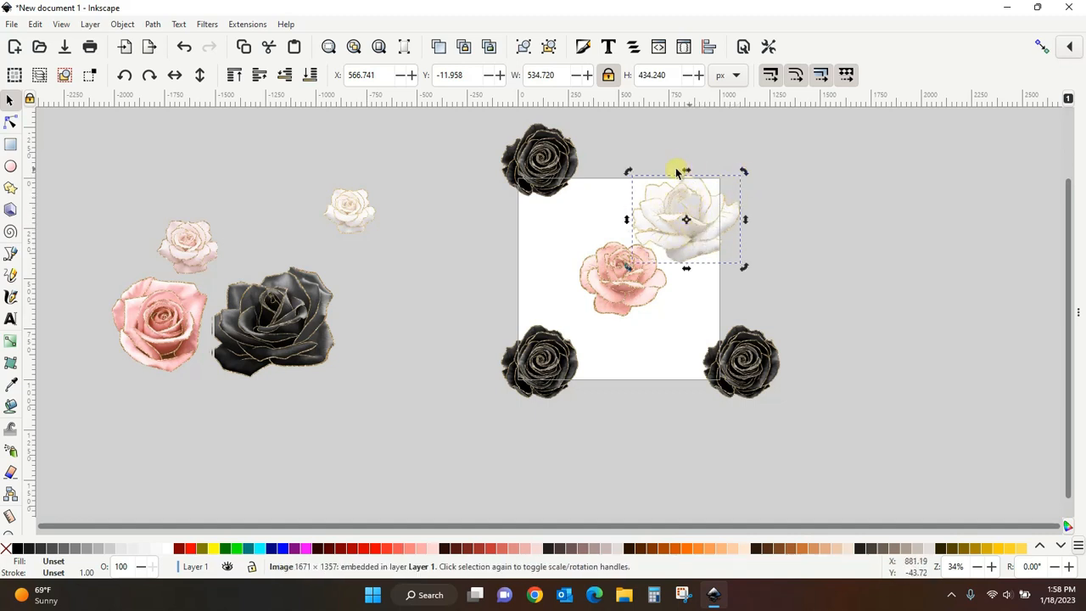
{"action": "left_click_drag", "start_coordinate": [745, 174], "coordinate": [637, 212]}
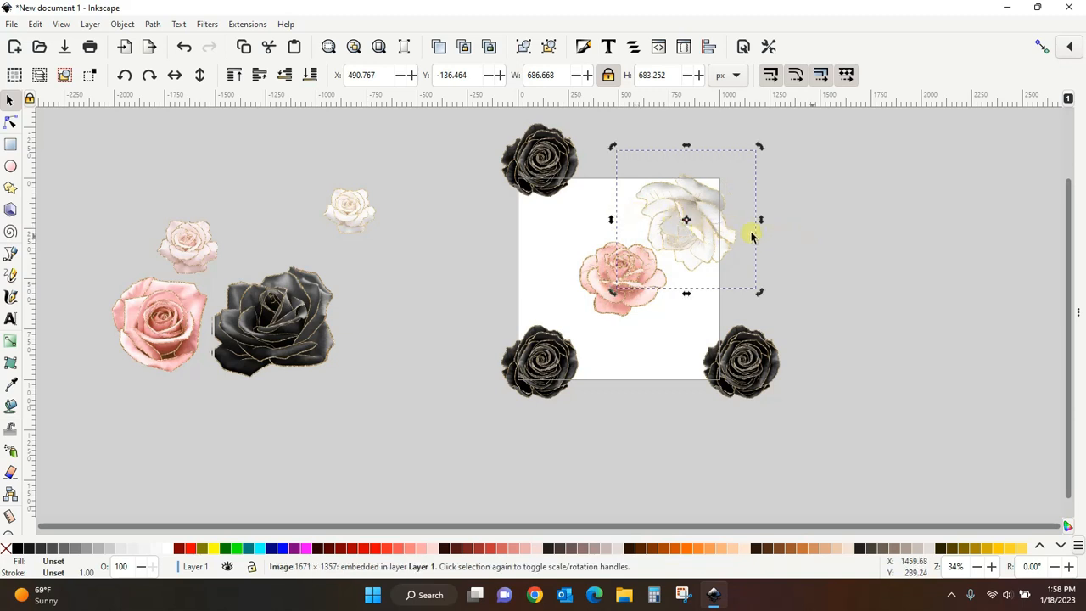
{"action": "left_click", "coordinate": [752, 235]}
{"action": "left_click_drag", "start_coordinate": [692, 233], "coordinate": [699, 222]}
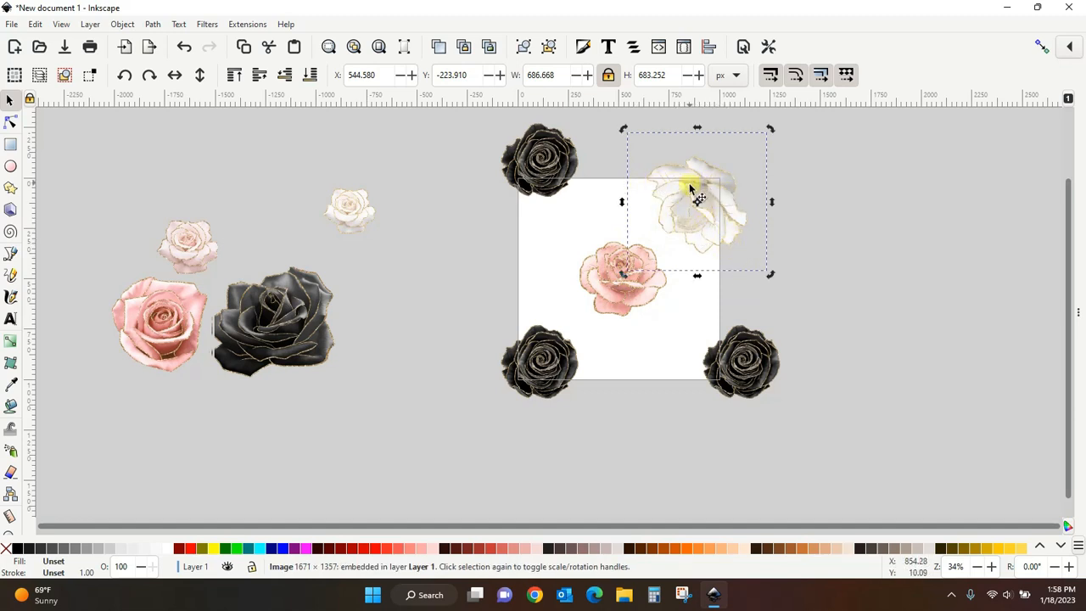
{"action": "left_click", "coordinate": [874, 232]}
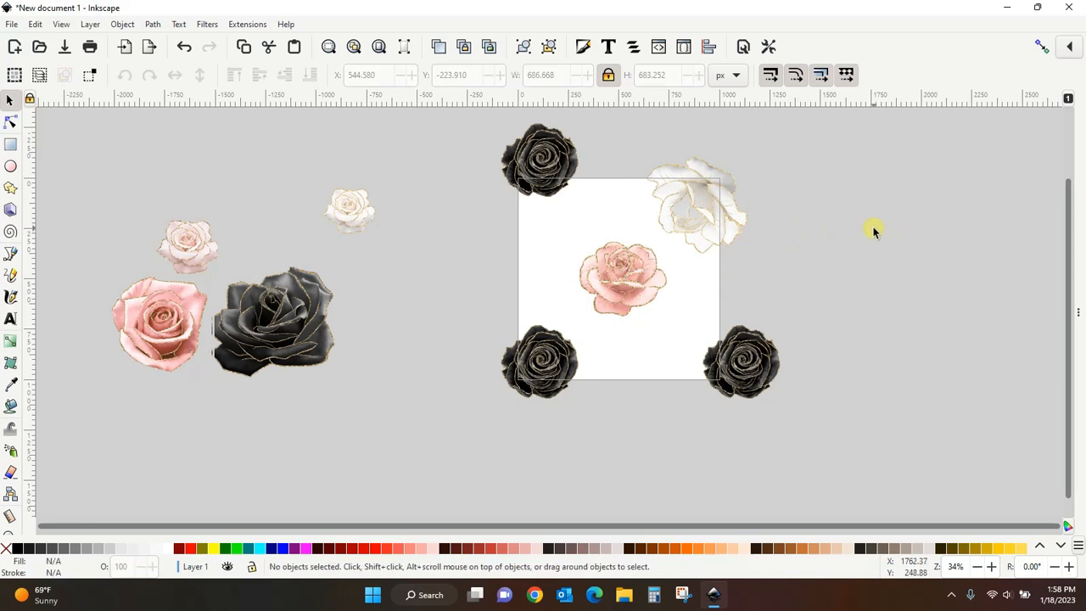
- Duplicate the white rose and move the copy 1000 px down over the page's lower edge
{"action": "left_click", "coordinate": [698, 208]}
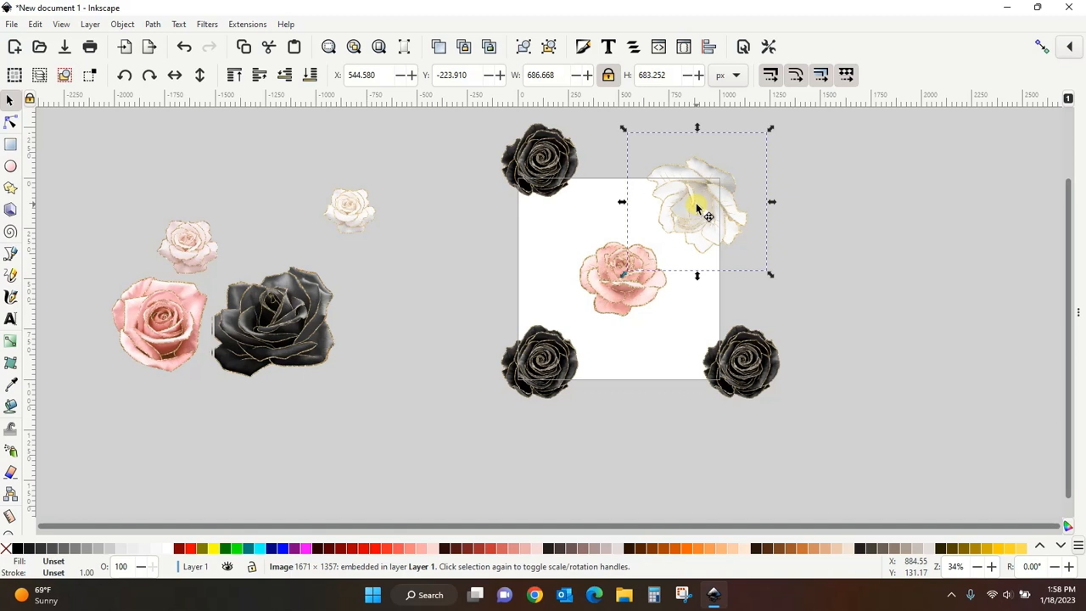
{"action": "right_click", "coordinate": [696, 204]}
{"action": "left_click", "coordinate": [729, 270]}
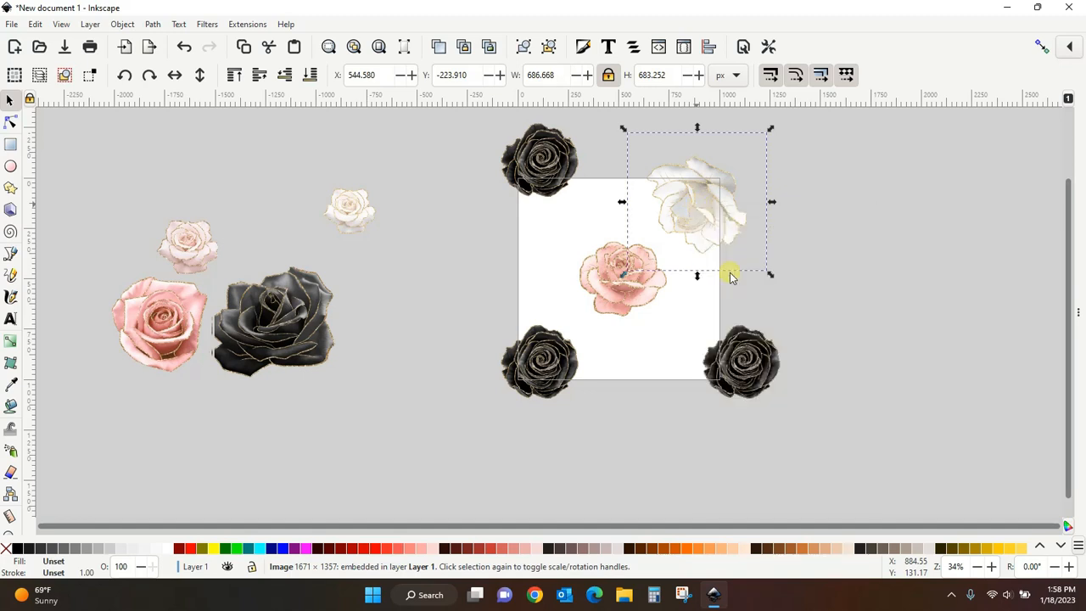
{"action": "key", "text": "shift+Down"}
{"action": "key", "text": "shift+Down"}
{"action": "key", "text": "shift+Down"}
{"action": "key", "text": "shift+Down"}
{"action": "key", "text": "shift+Down"}
{"action": "key", "text": "shift+Down"}
{"action": "key", "text": "shift+Down"}
{"action": "key", "text": "shift+Down"}
{"action": "key", "text": "shift+Down"}
{"action": "key", "text": "shift+Down"}
{"action": "key", "text": "shift+Down"}
{"action": "key", "text": "shift+Down"}
{"action": "key", "text": "shift+Down"}
{"action": "key", "text": "shift+Down"}
{"action": "key", "text": "shift+Down"}
{"action": "key", "text": "shift+Down"}
{"action": "key", "text": "shift+Down"}
{"action": "key", "text": "shift+Down"}
{"action": "key", "text": "shift+Down"}
{"action": "key", "text": "shift+Down"}
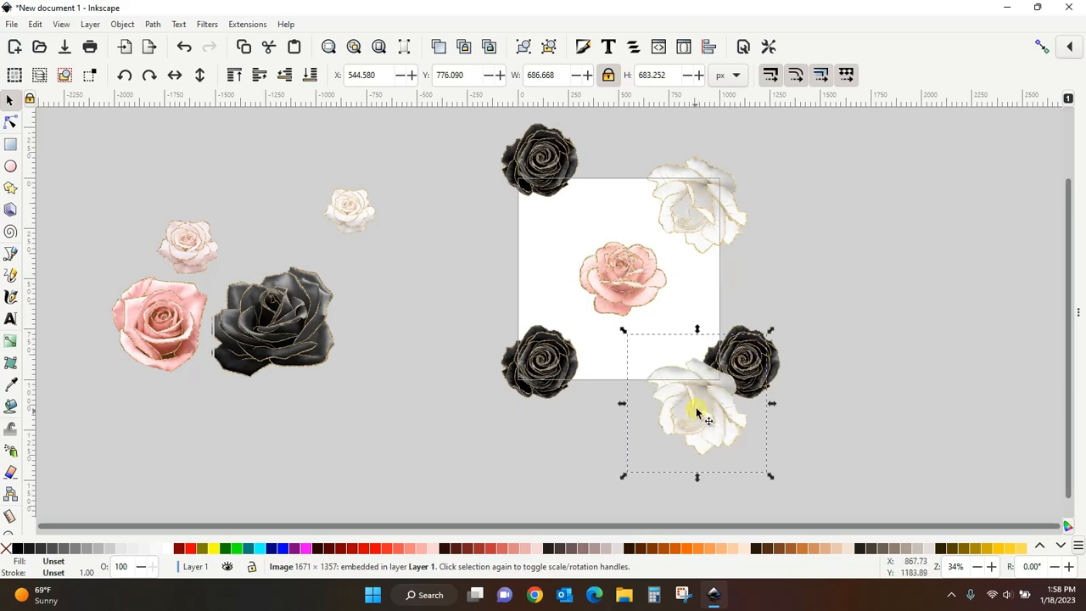
{"action": "left_click", "coordinate": [877, 365]}
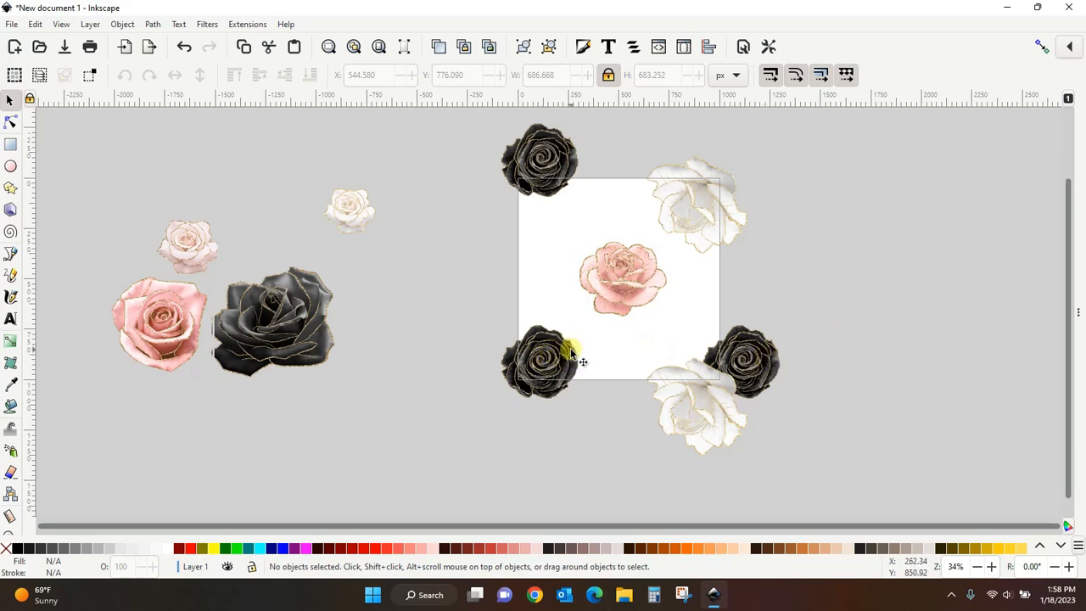
- Duplicate the lower white rose, move the copy 1000 px left to the lower-left corner, and lower it one step
{"action": "left_click", "coordinate": [747, 365]}
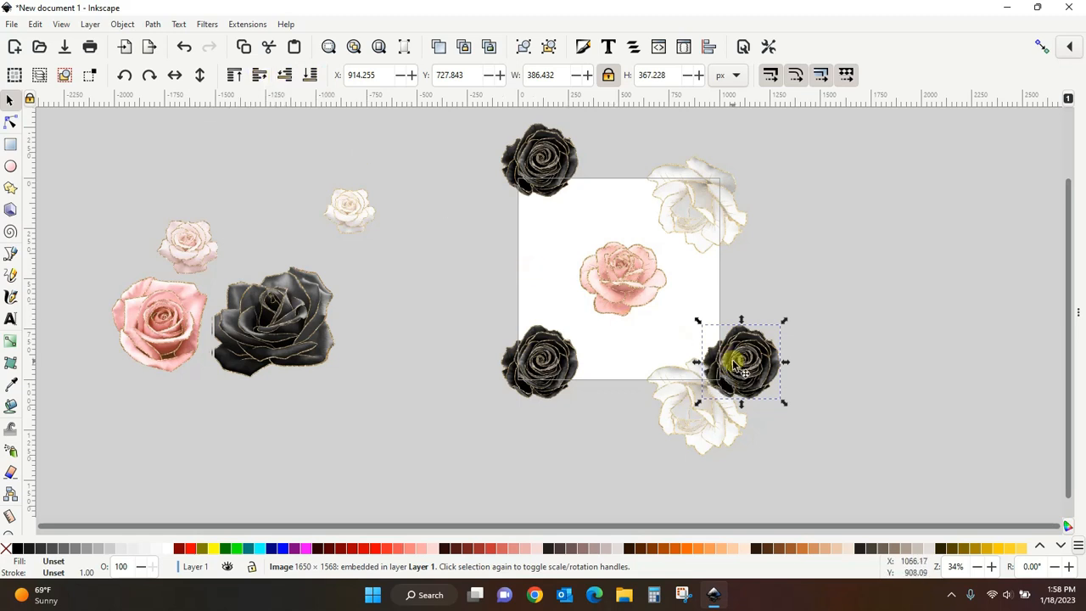
{"action": "key", "text": "Escape"}
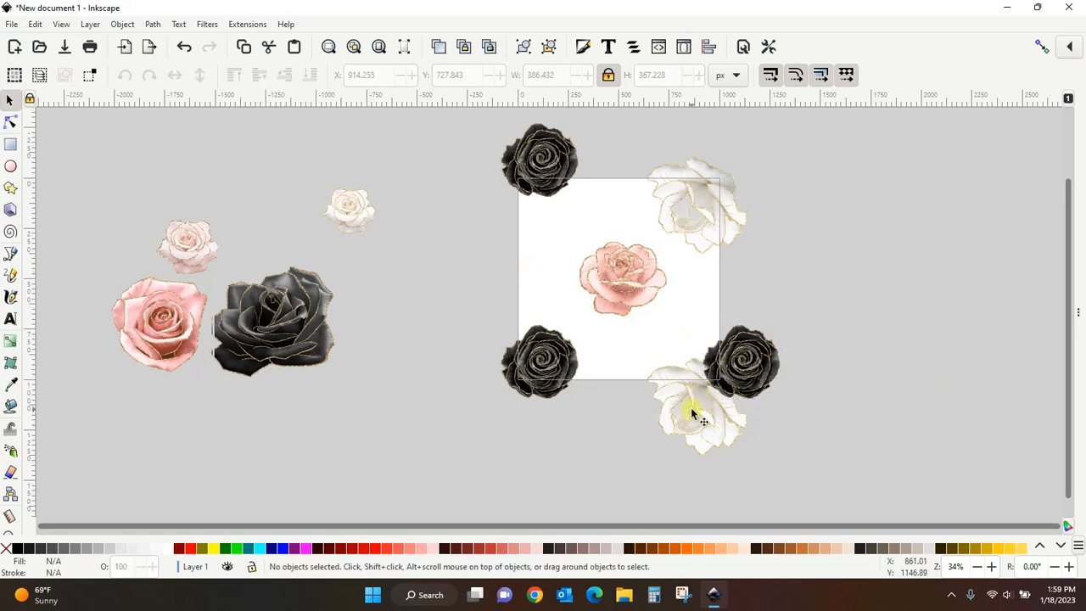
{"action": "left_click", "coordinate": [691, 411]}
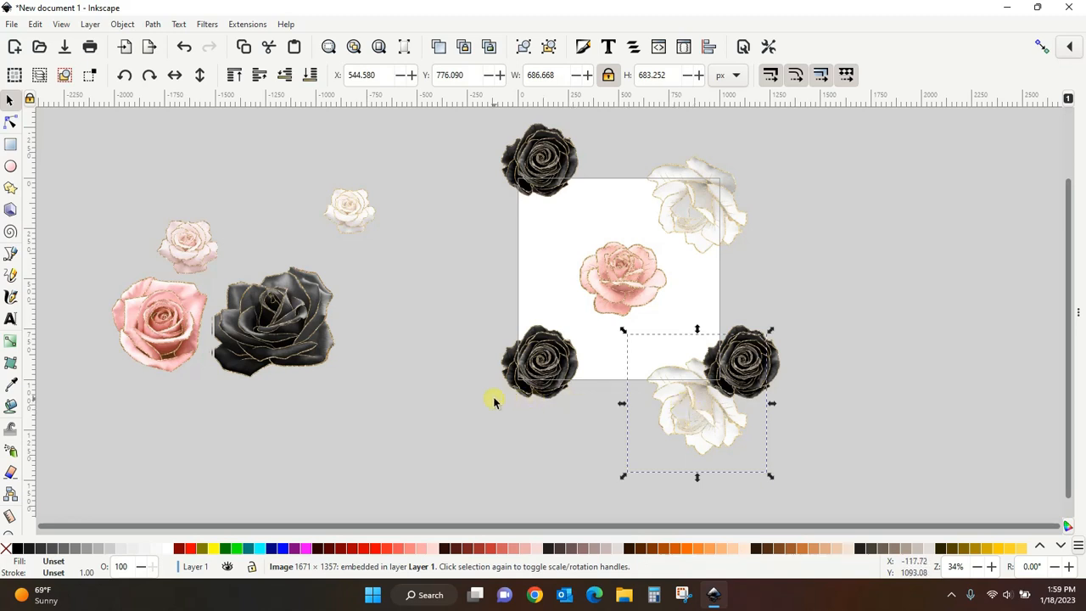
{"action": "right_click", "coordinate": [697, 411]}
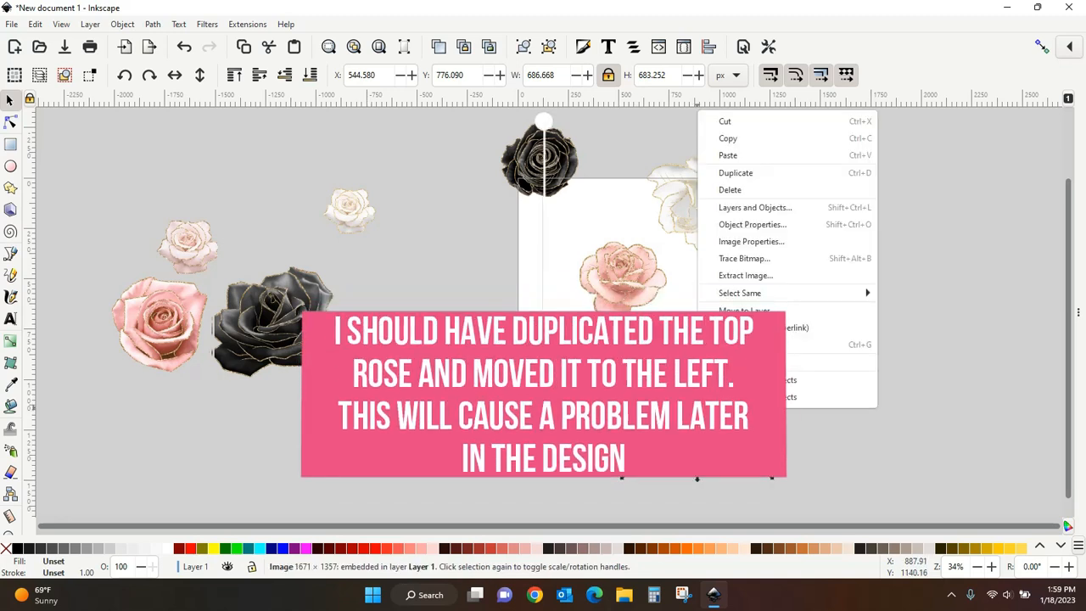
{"action": "left_click", "coordinate": [754, 173]}
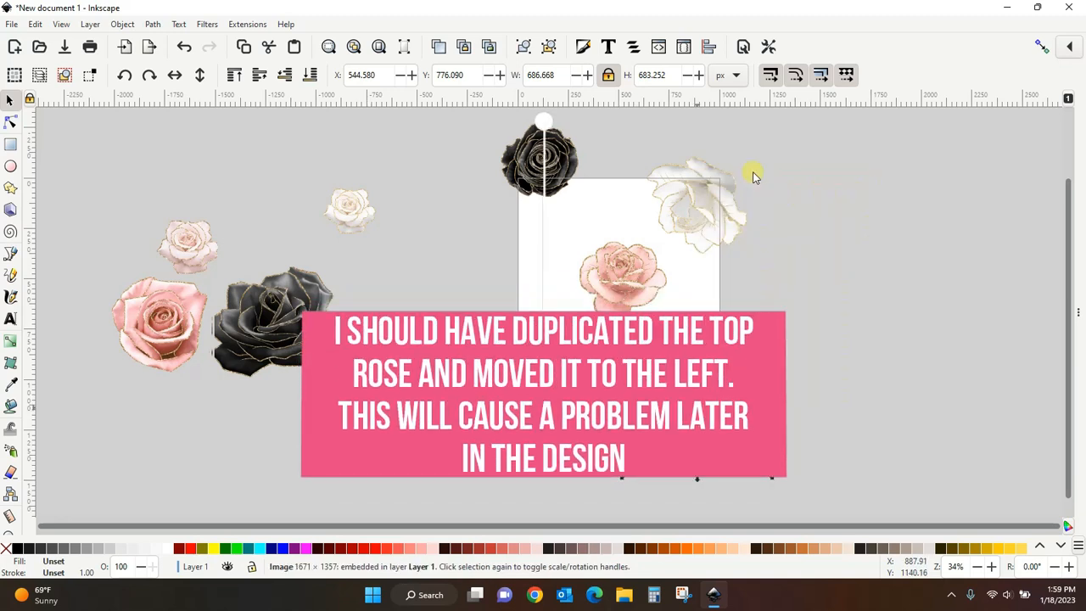
{"action": "key", "text": "Left"}
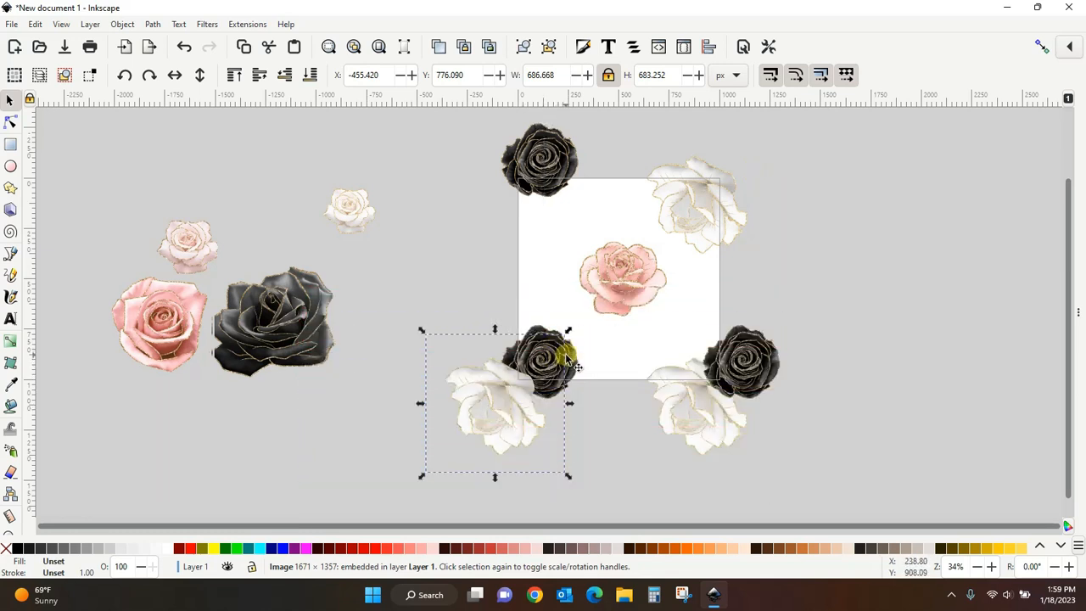
{"action": "left_click", "coordinate": [288, 78]}
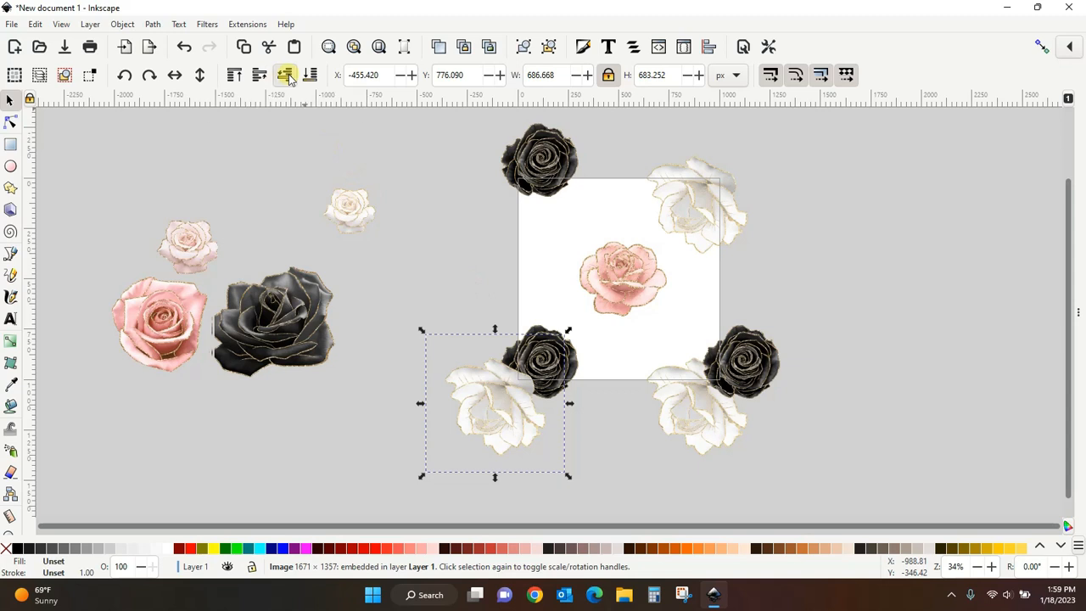
{"action": "left_click", "coordinate": [864, 251]}
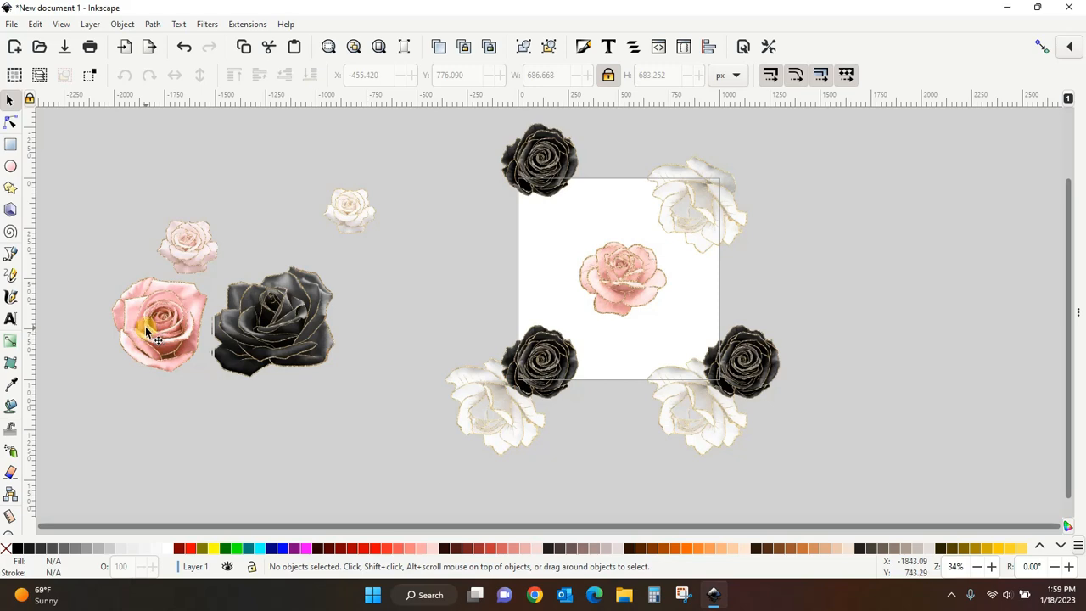
- Place the large pink rose over the page's left edge
{"action": "left_click_drag", "start_coordinate": [673, 338], "coordinate": [667, 332]}
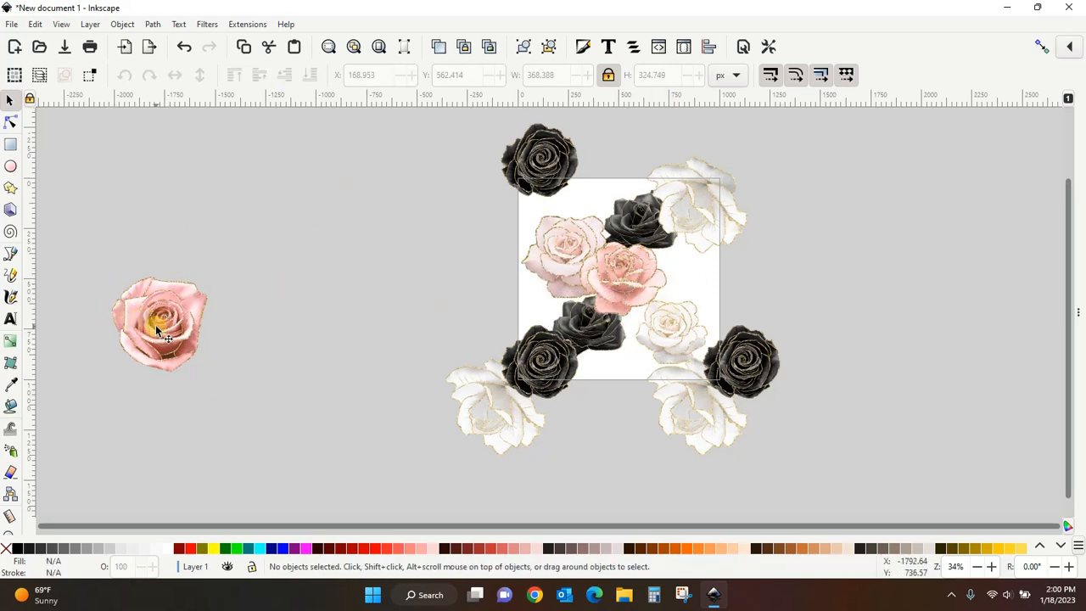
{"action": "left_click_drag", "start_coordinate": [155, 325], "coordinate": [505, 235]}
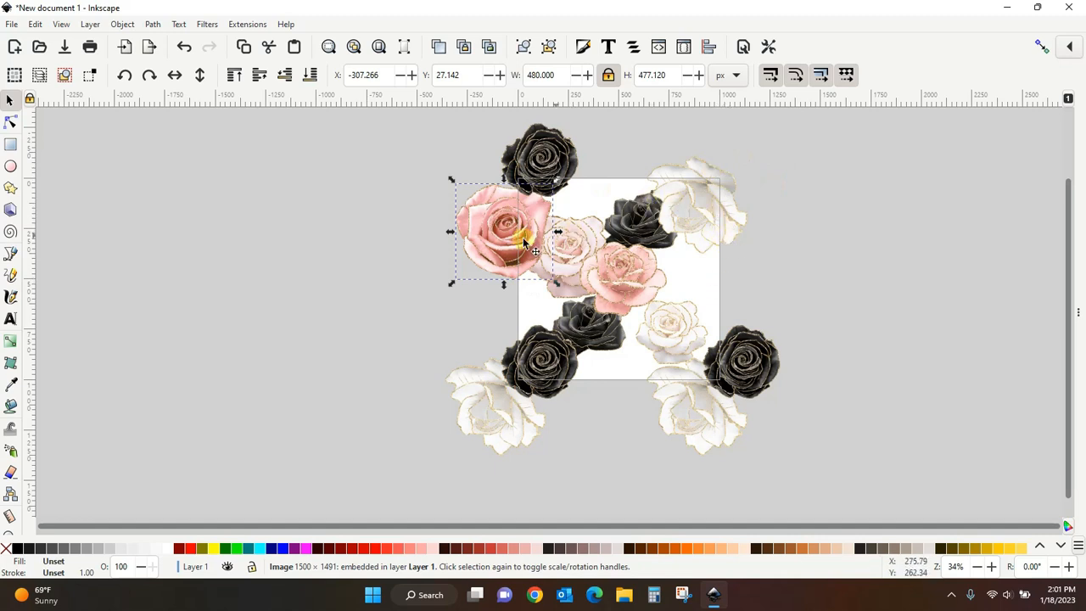
- Duplicate the left pink rose, move the copy 1000 px right over the right edge, and lower it two steps
{"action": "right_click", "coordinate": [496, 240]}
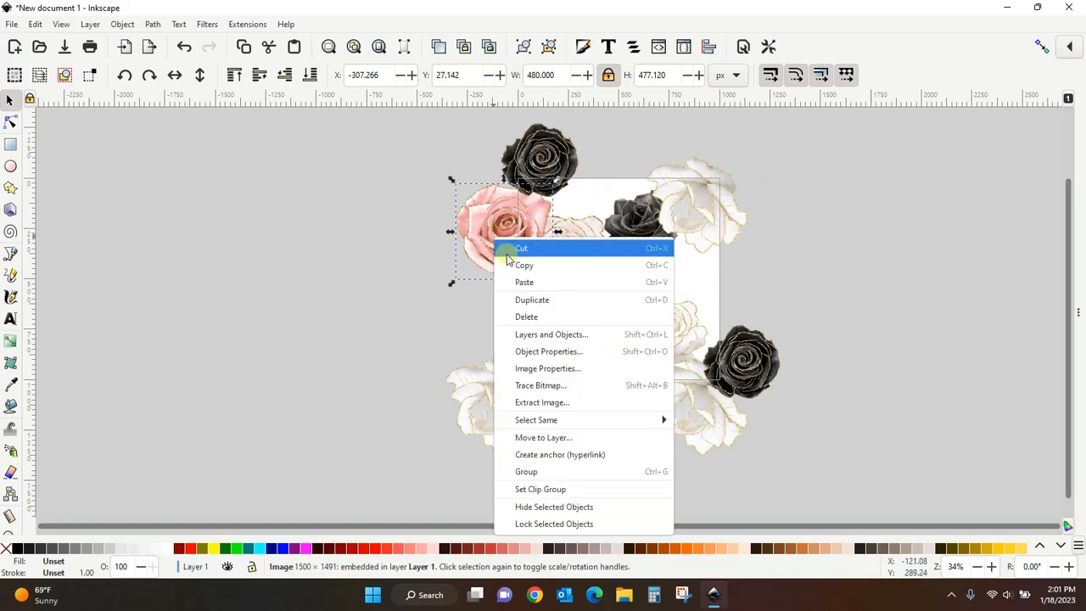
{"action": "left_click", "coordinate": [506, 299]}
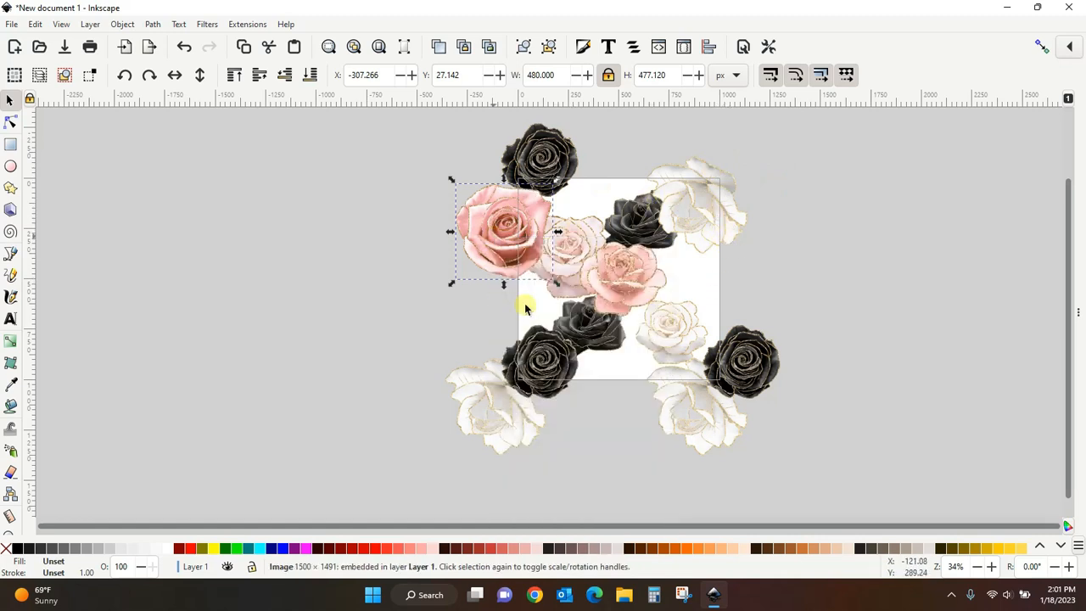
{"action": "key", "text": "Right"}
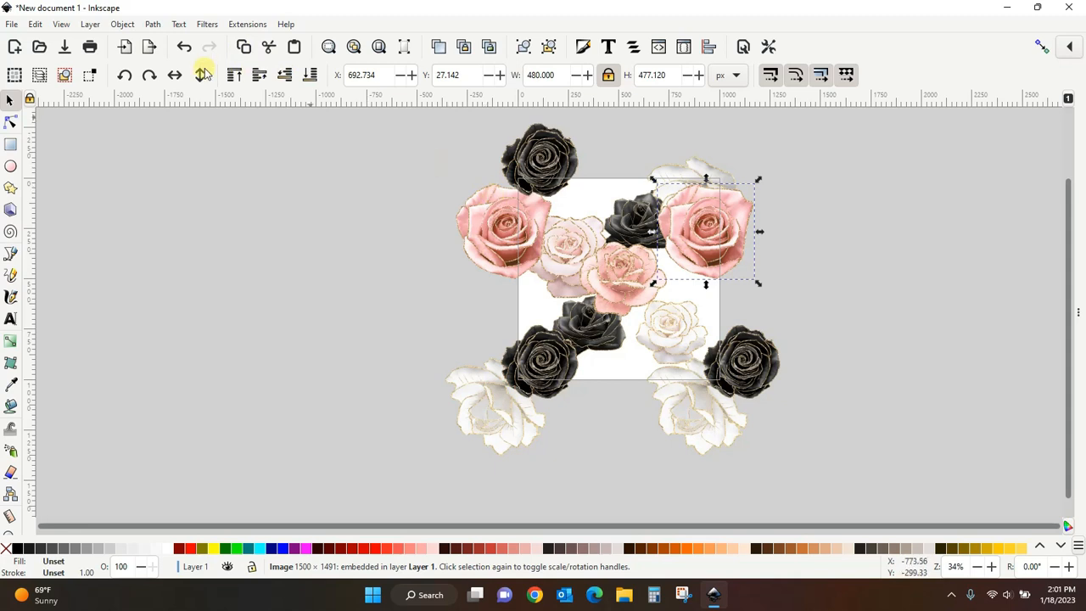
{"action": "left_click", "coordinate": [287, 74]}
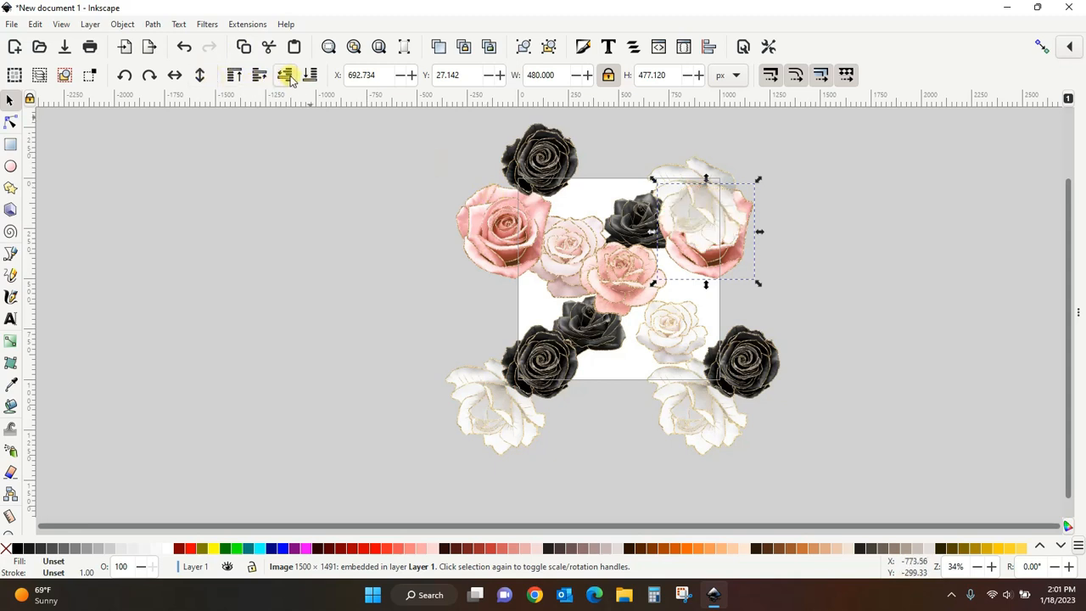
{"action": "left_click", "coordinate": [287, 74]}
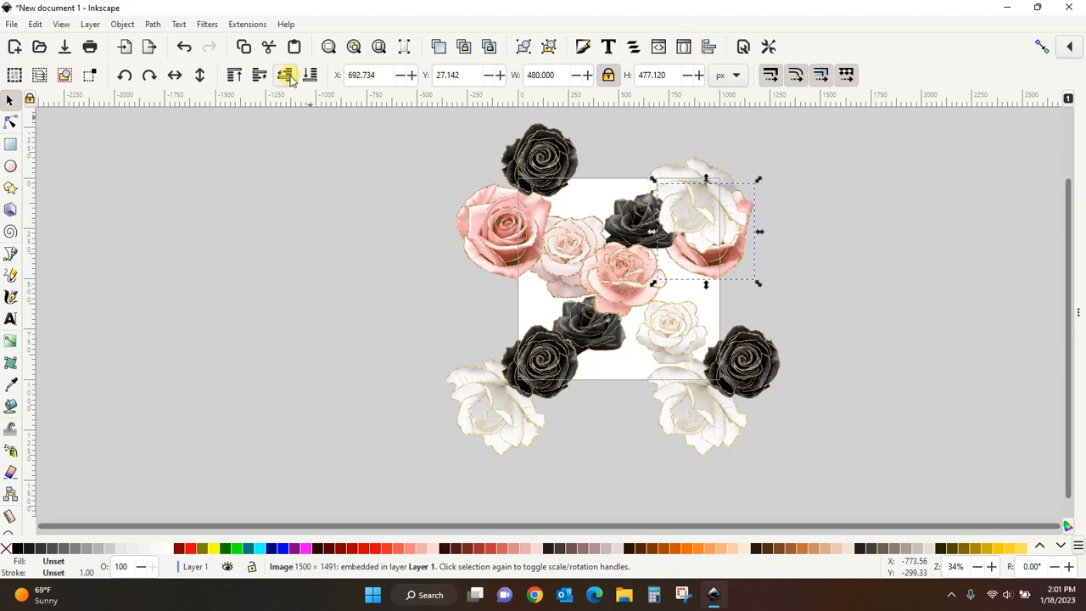
{"action": "left_click", "coordinate": [867, 271]}
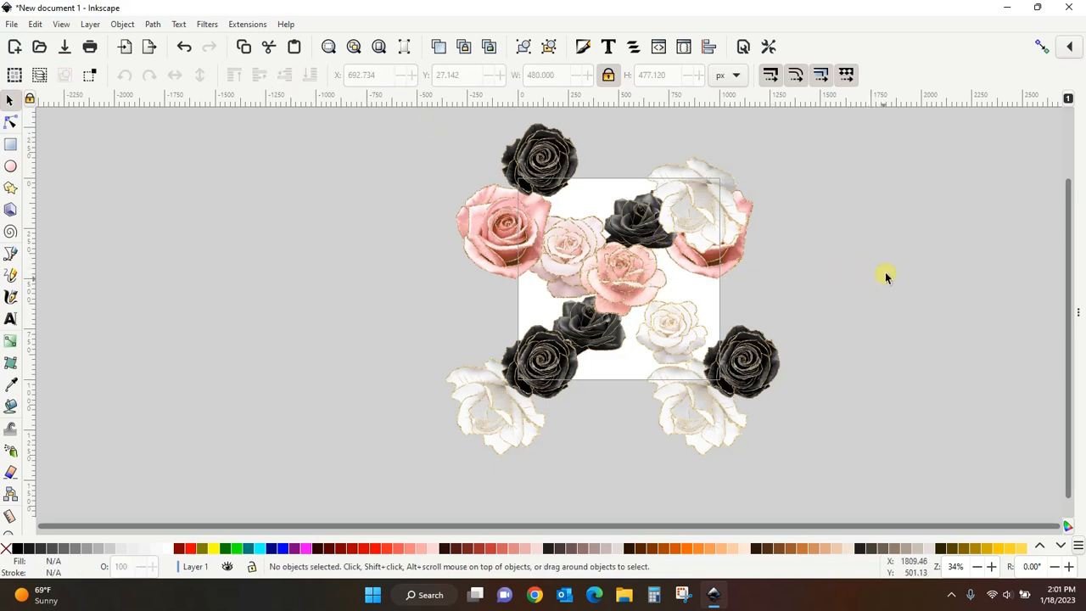
- Duplicate the centre blush rose and drag the copy down over the page's lower edge
{"action": "left_click", "coordinate": [628, 286]}
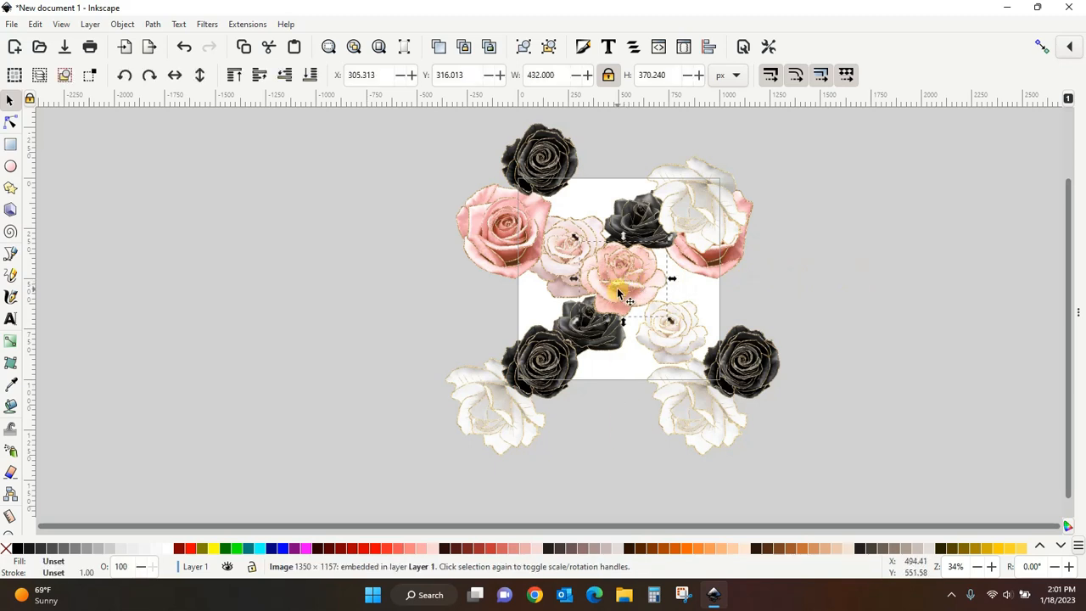
{"action": "right_click", "coordinate": [622, 286]}
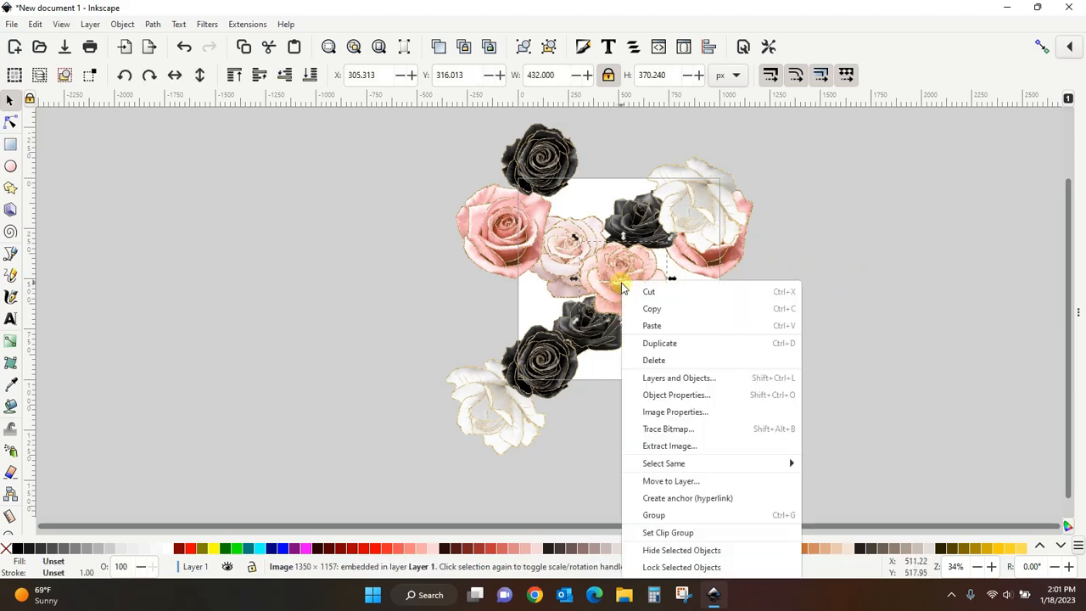
{"action": "left_click", "coordinate": [667, 341]}
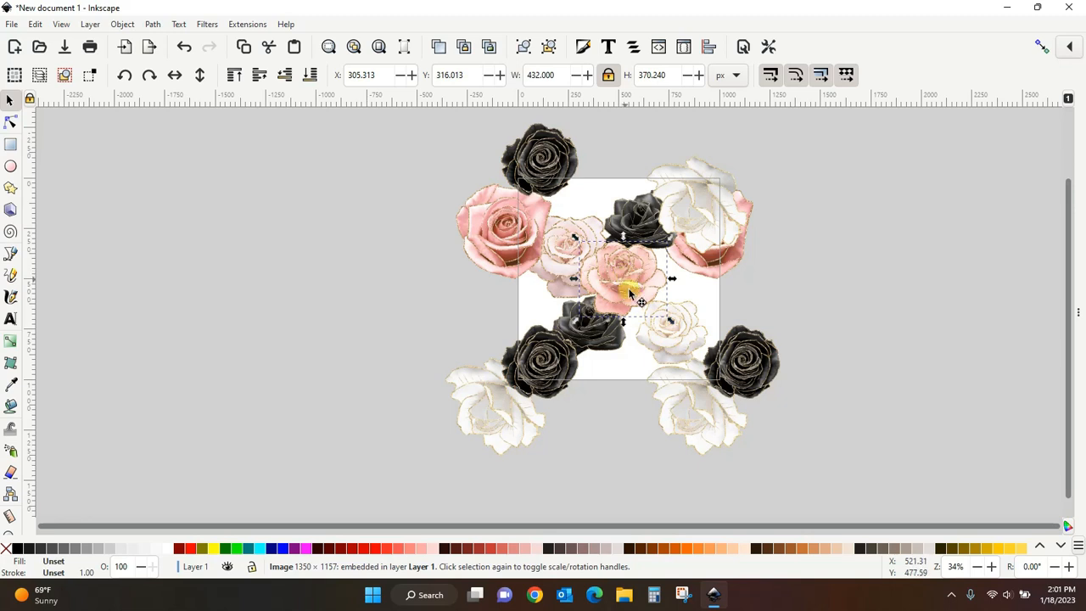
{"action": "left_click_drag", "start_coordinate": [625, 285], "coordinate": [621, 381]}
- Duplicate the lower-edge blush rose and move the copy 1000 px up over the page's top edge
{"action": "right_click", "coordinate": [621, 381]}
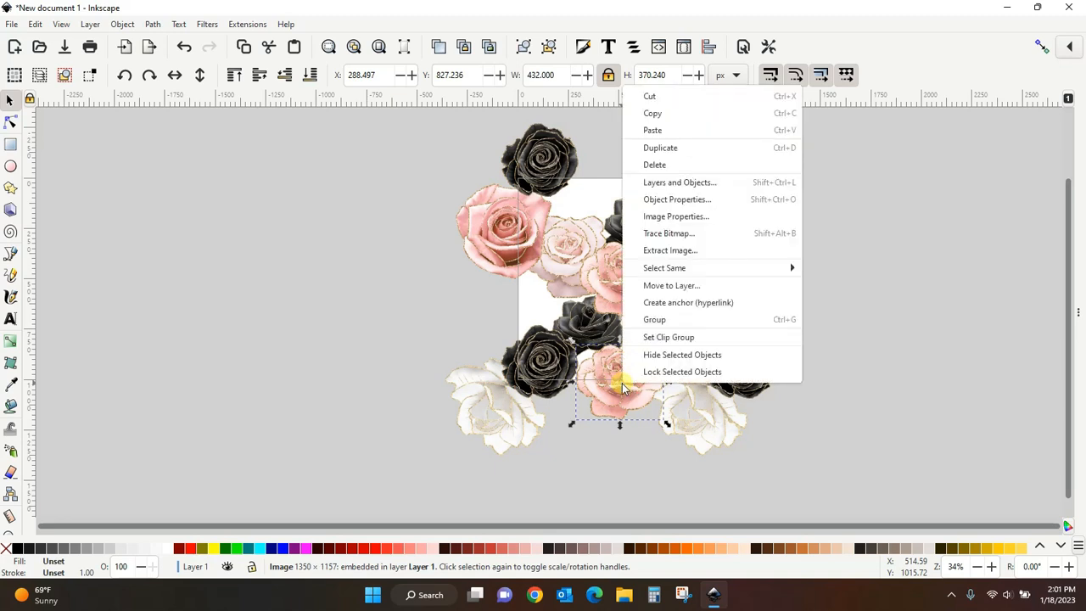
{"action": "left_click", "coordinate": [672, 150]}
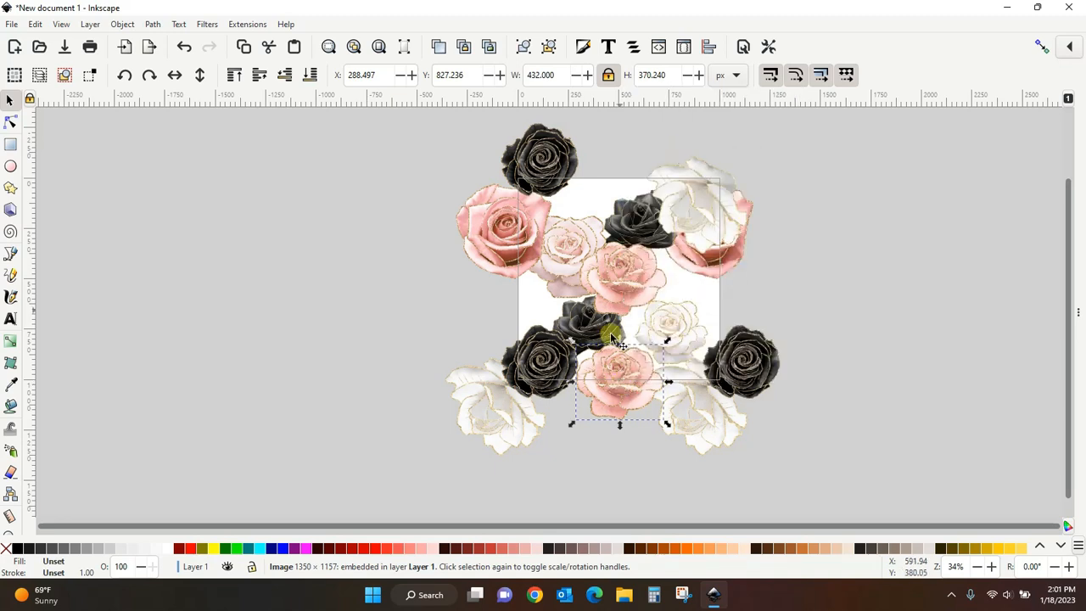
{"action": "key", "text": "Up"}
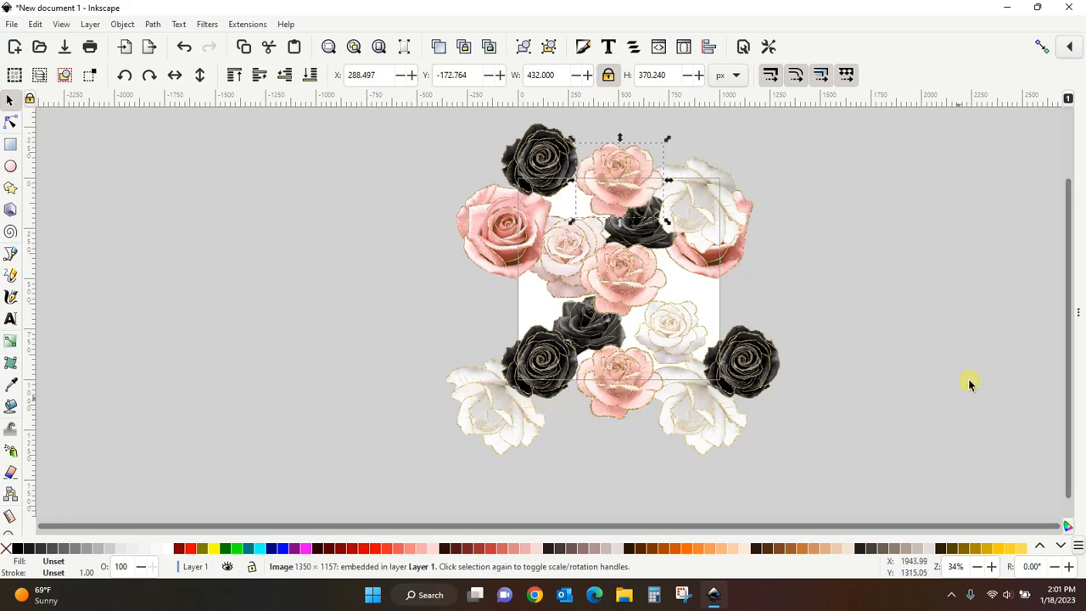
{"action": "left_click", "coordinate": [910, 279]}
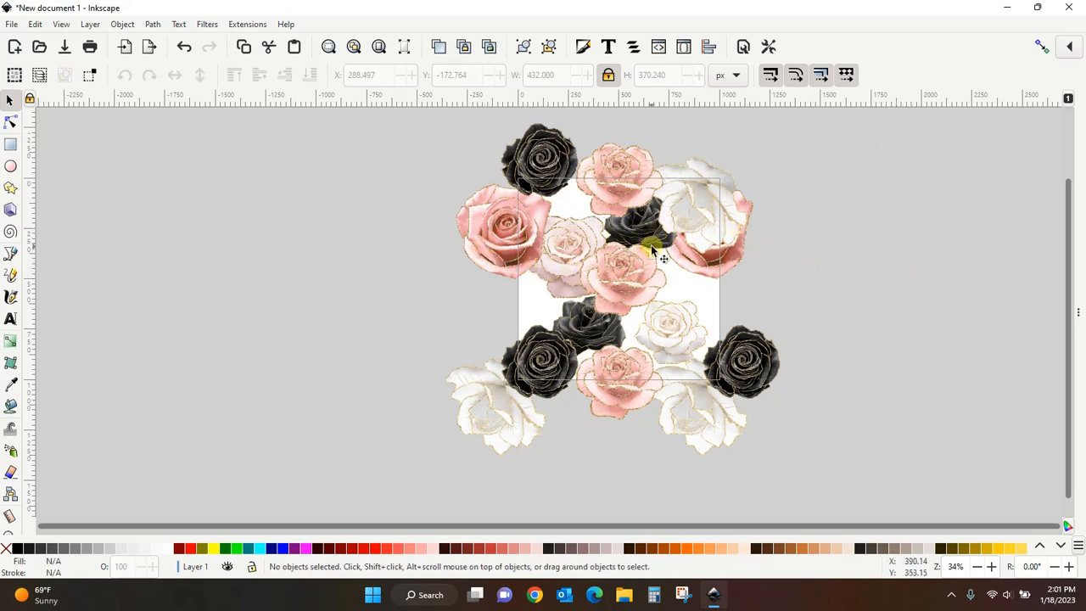
- Select both large pink roses and move them down together along the page's side edges
{"action": "left_click", "coordinate": [485, 233]}
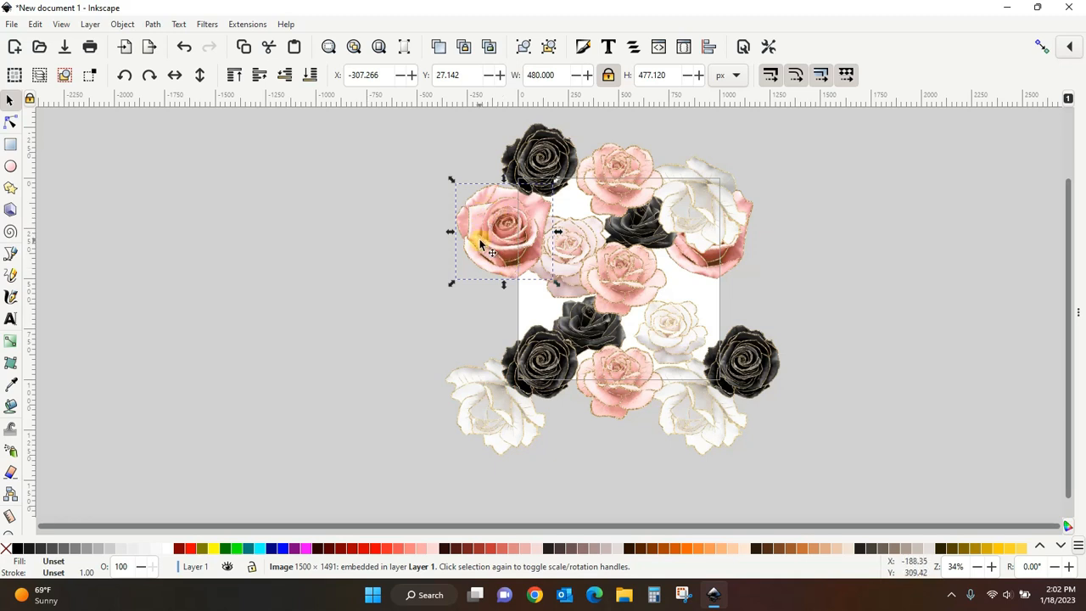
{"action": "left_click", "coordinate": [727, 273], "text": "shift"}
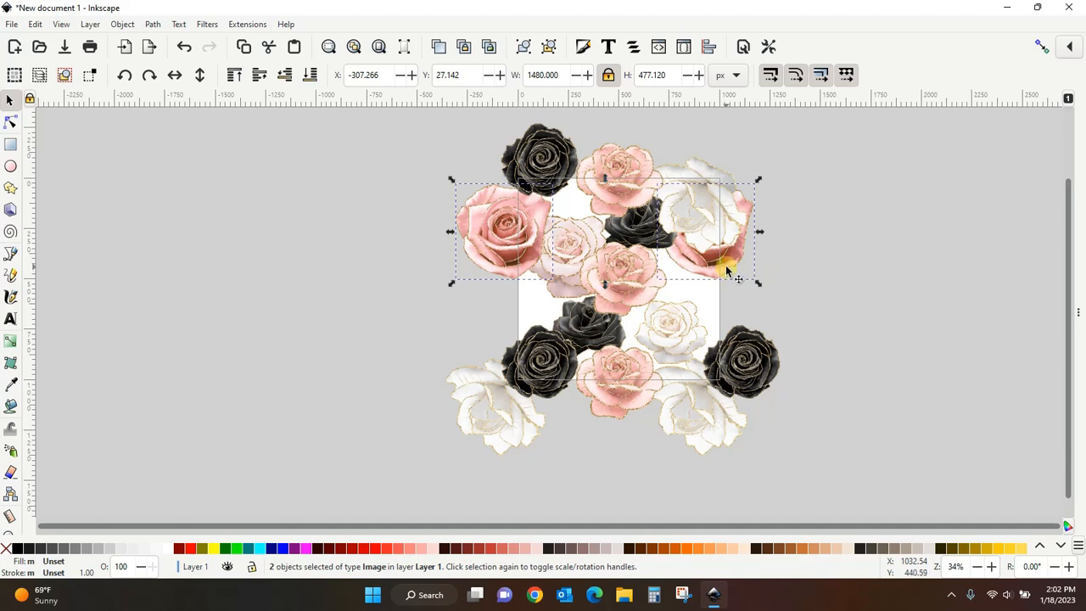
{"action": "left_click_drag", "start_coordinate": [727, 274], "coordinate": [727, 320]}
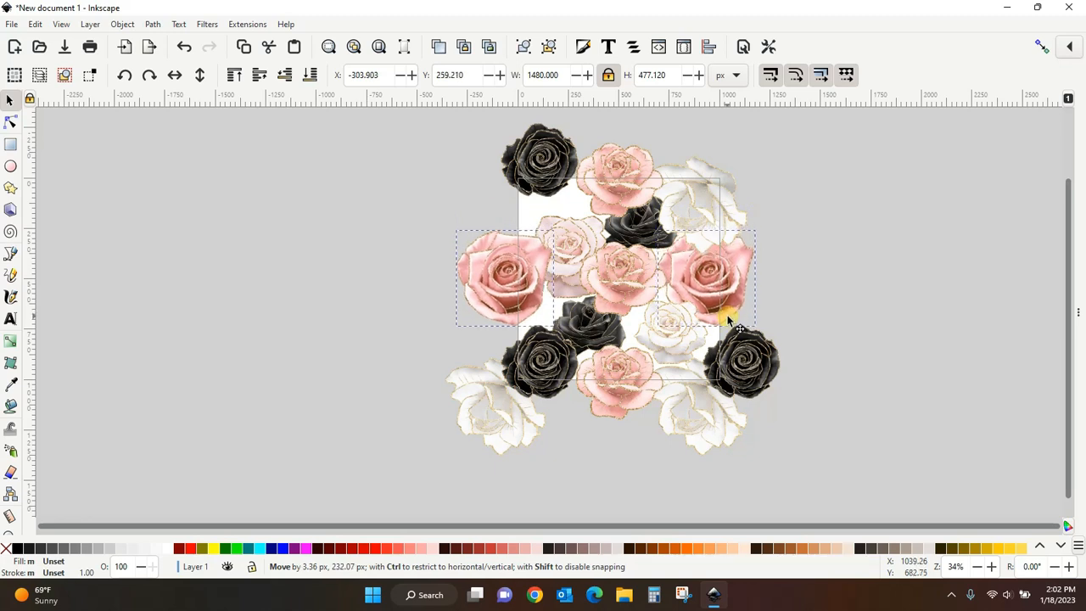
{"action": "left_click_drag", "start_coordinate": [728, 319], "coordinate": [728, 313]}
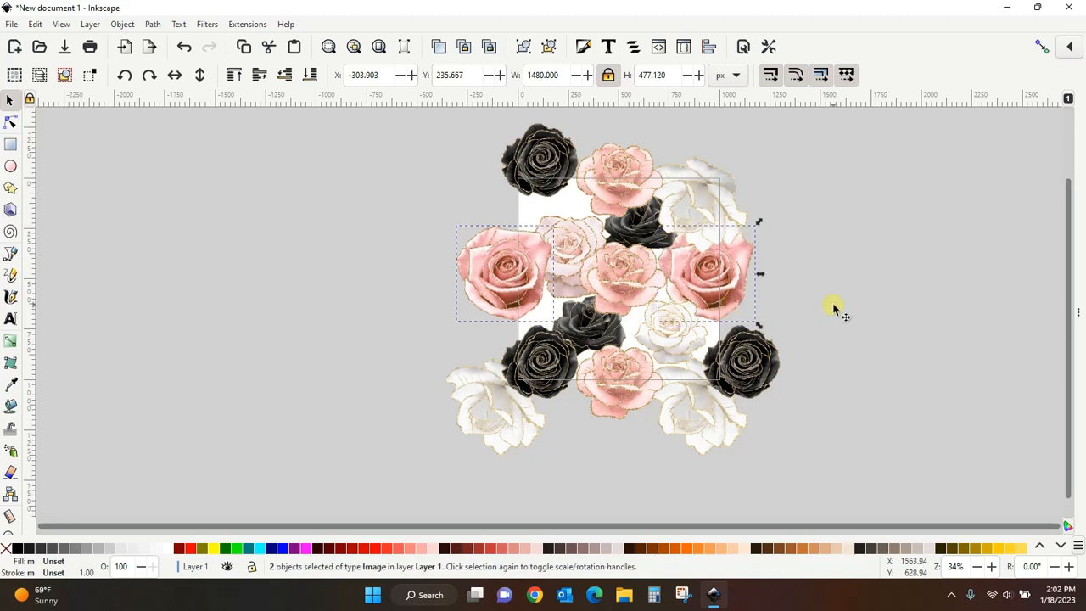
{"action": "left_click", "coordinate": [833, 308]}
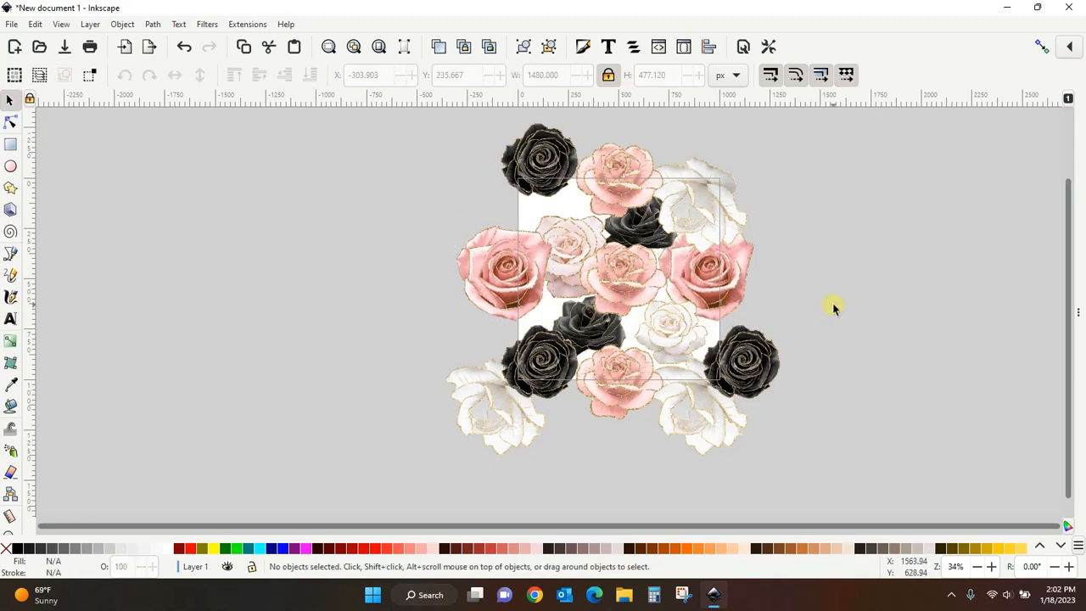
- Lower the left pink rose one step in the stacking order
{"action": "left_click", "coordinate": [502, 272]}
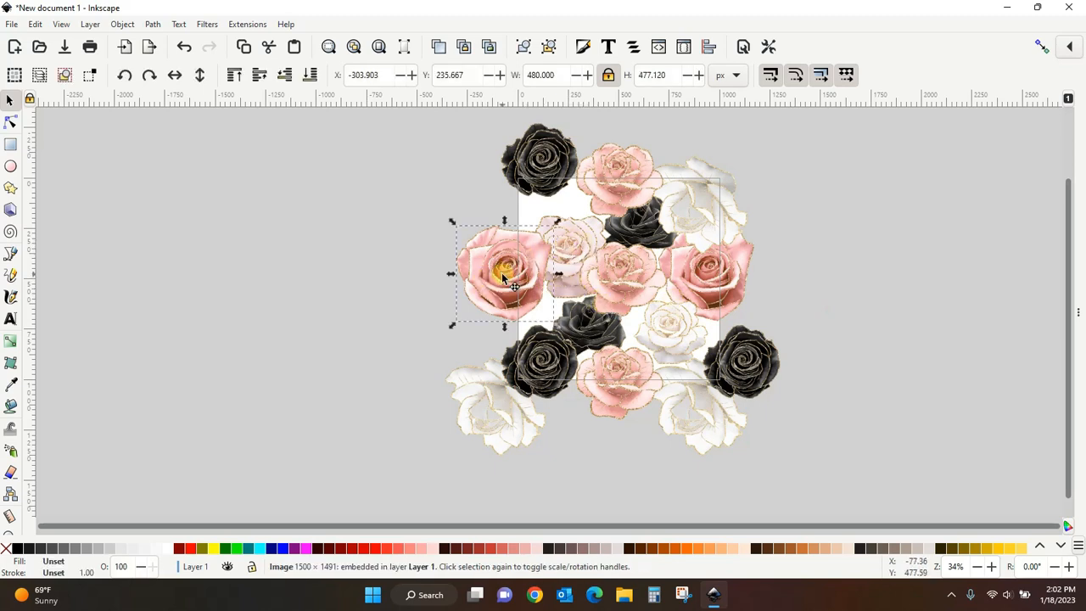
{"action": "left_click", "coordinate": [286, 76]}
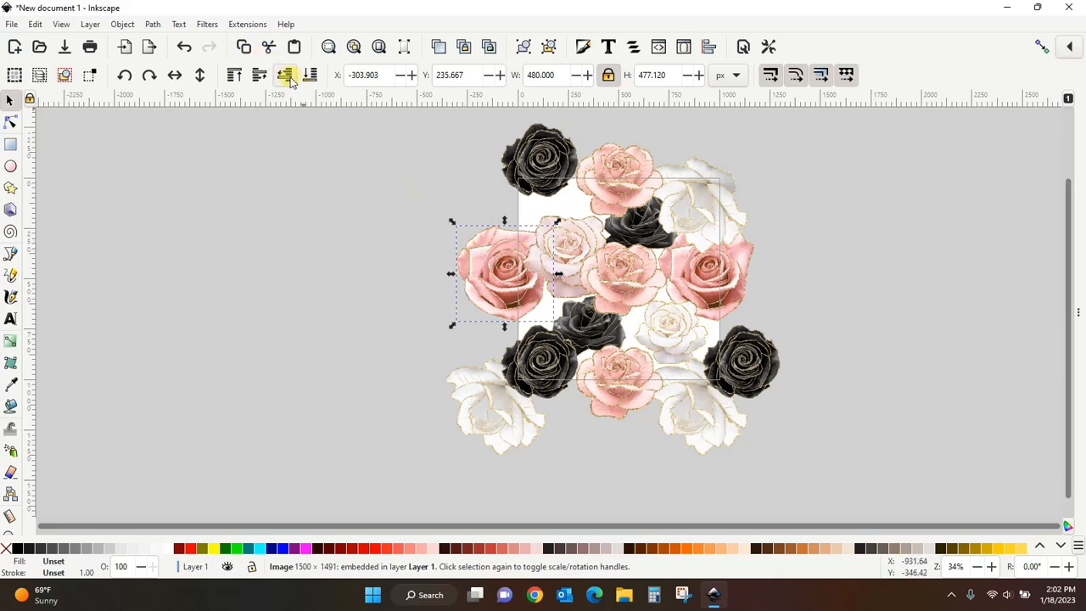
{"action": "left_click", "coordinate": [266, 273]}
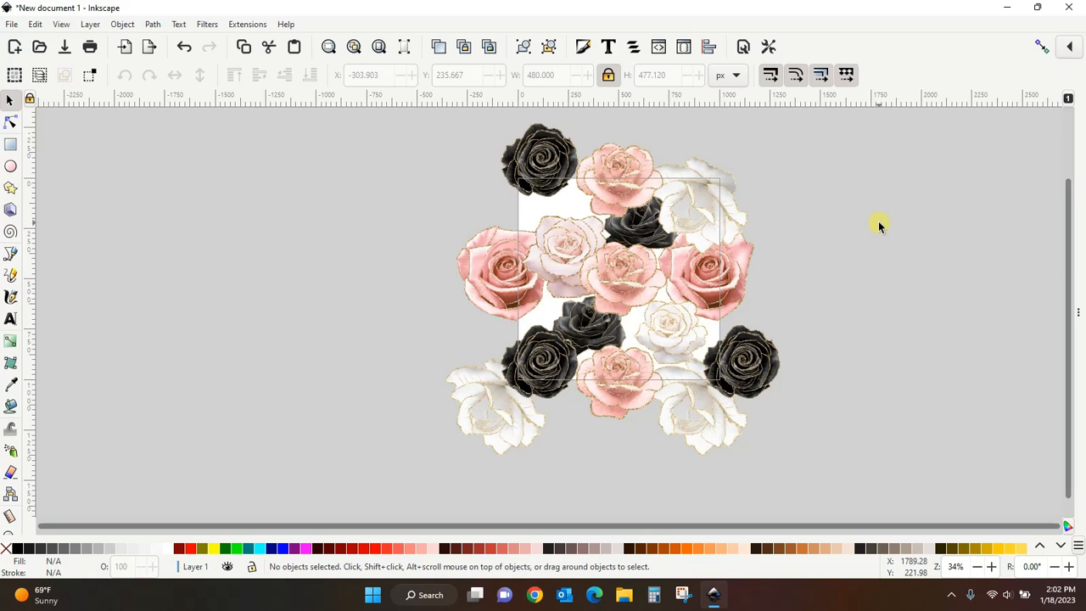
- Delete the small black rose near the top of the page
{"action": "left_click", "coordinate": [642, 229]}
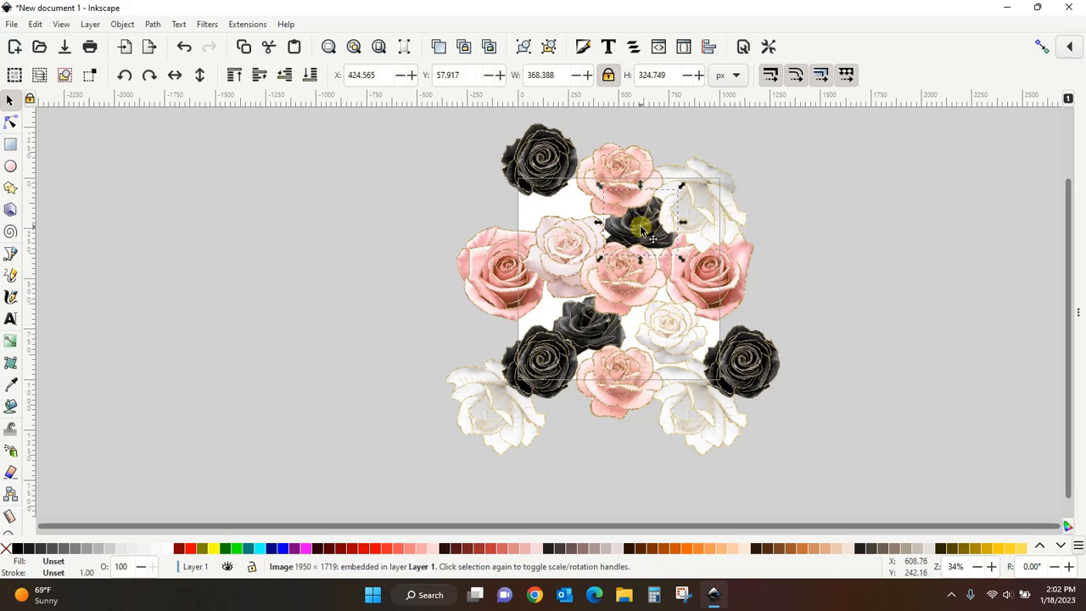
{"action": "key", "text": "Delete"}
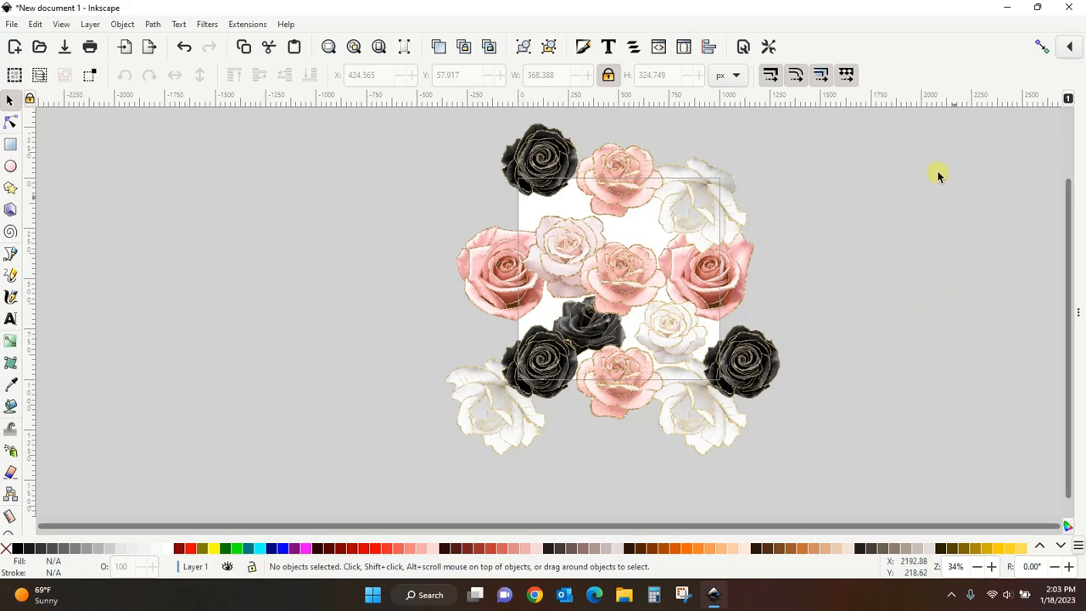
- Bring the 1000 px page background rectangle in front of all the roses
{"action": "left_click", "coordinate": [632, 231]}
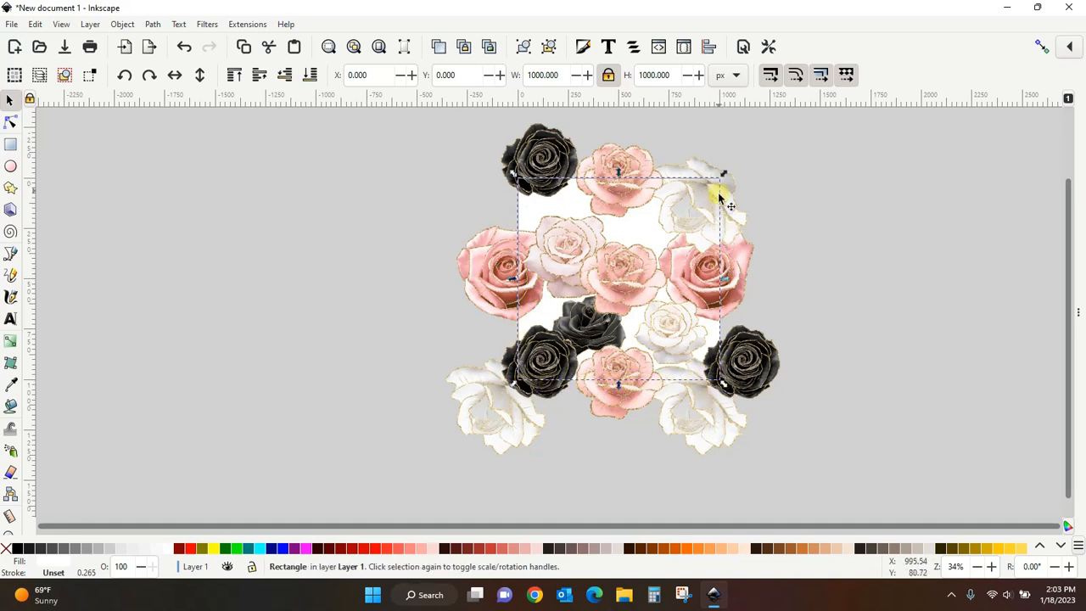
{"action": "right_click", "coordinate": [646, 232]}
{"action": "left_click", "coordinate": [683, 295]}
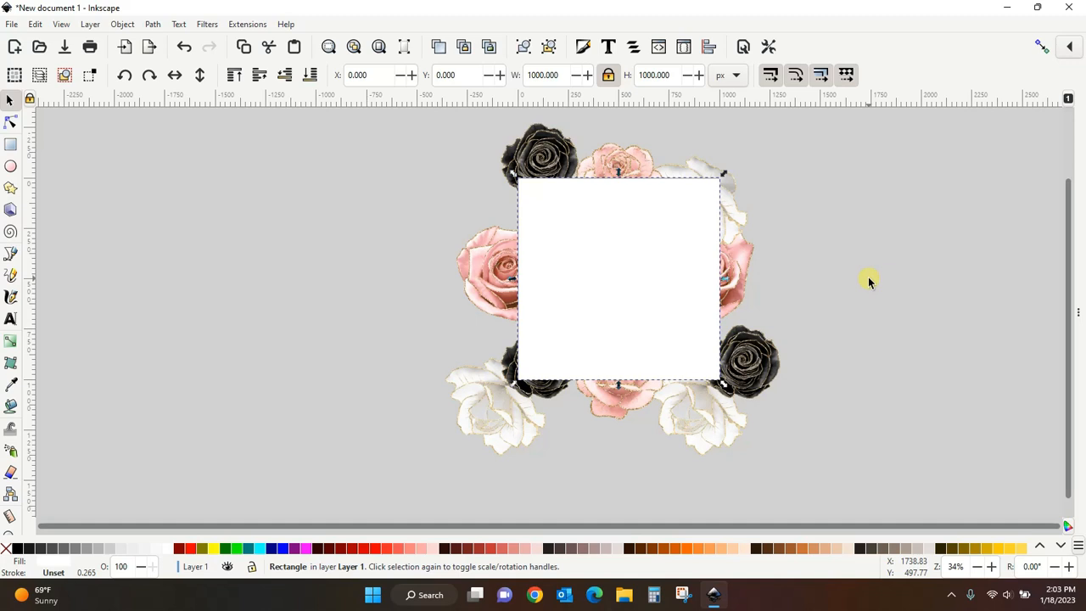
{"action": "key", "text": "minus"}
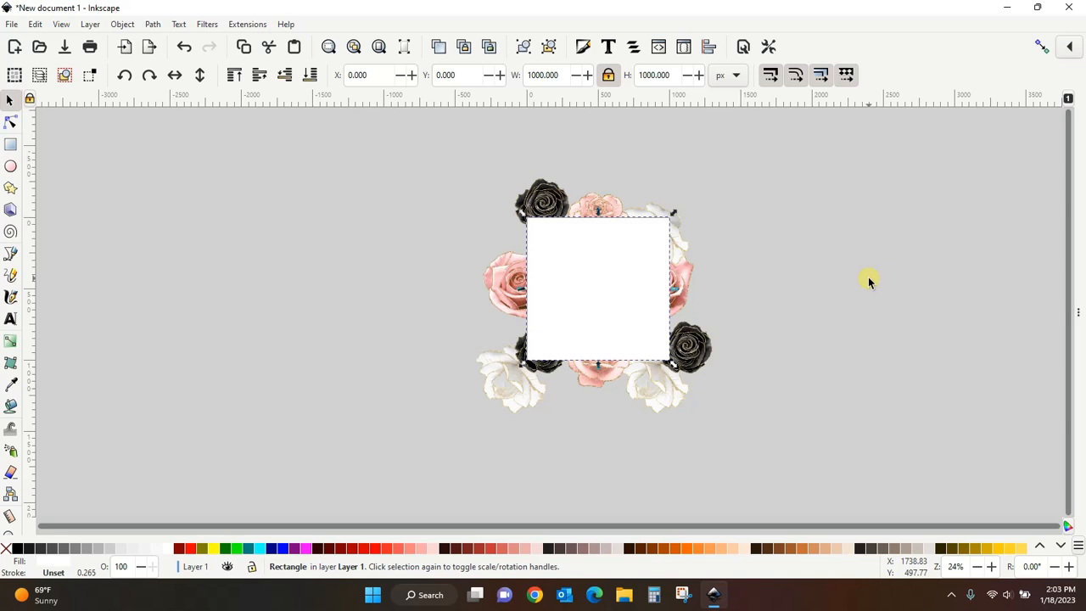
- Select all the roses and the page rectangle and clip them to the top rectangle
{"action": "left_click", "coordinate": [869, 280]}
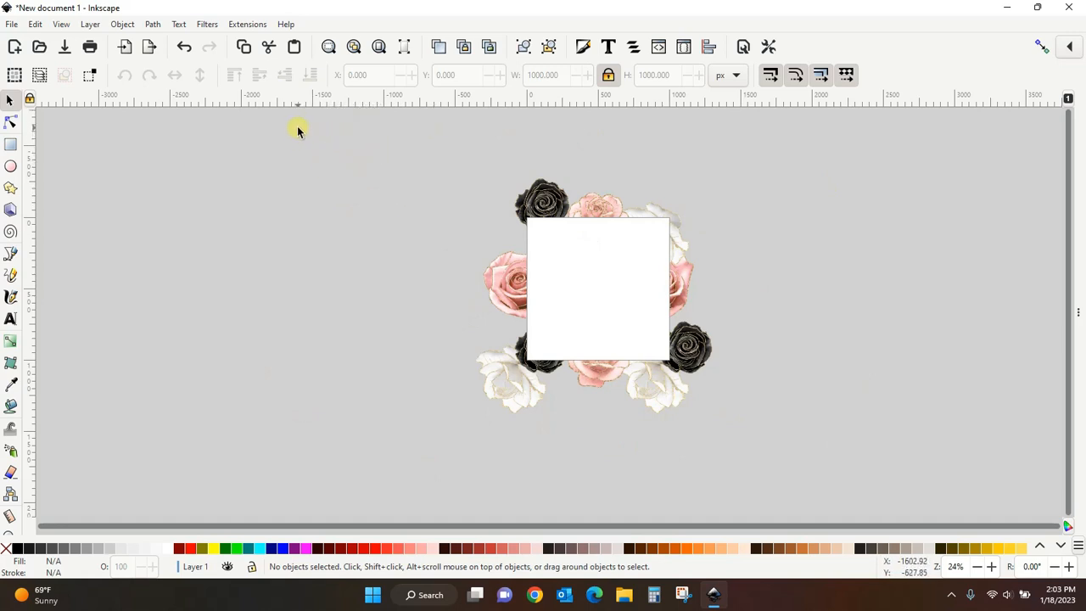
{"action": "left_click_drag", "start_coordinate": [298, 128], "coordinate": [849, 468]}
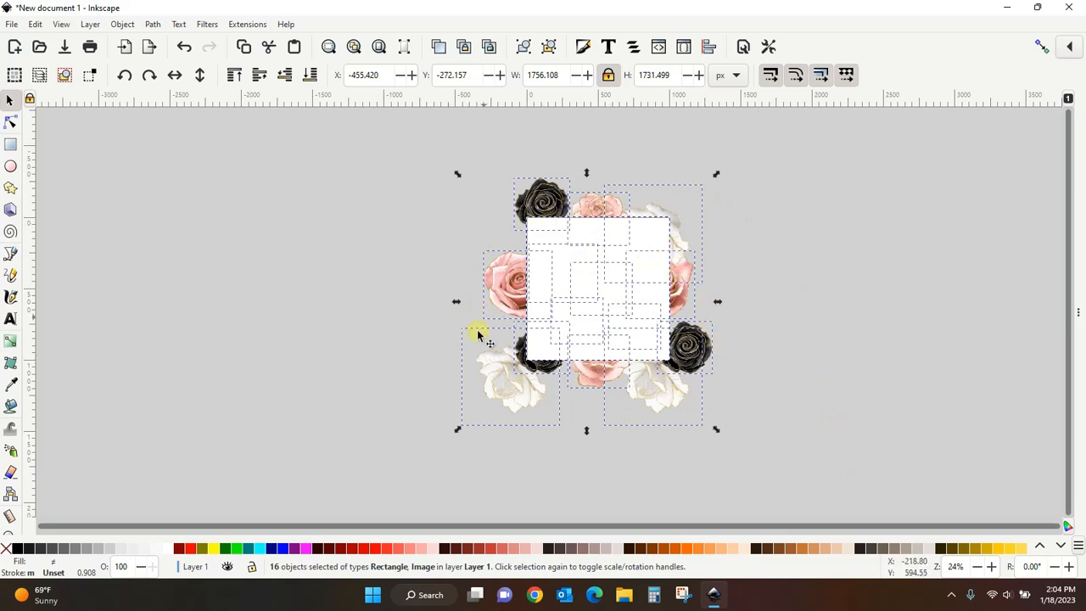
{"action": "left_click", "coordinate": [124, 25]}
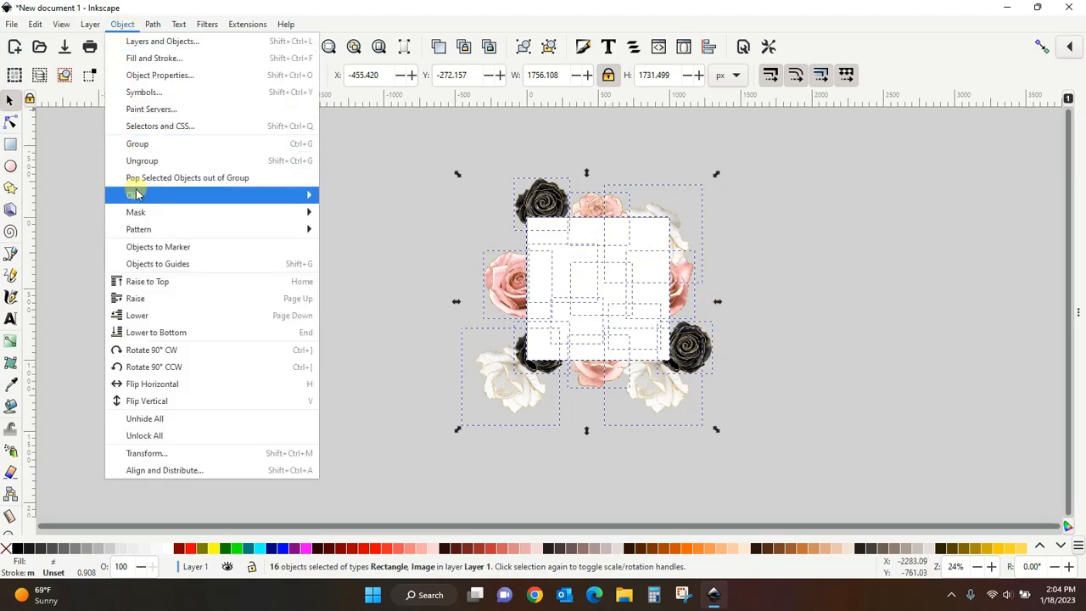
{"action": "mouse_move", "coordinate": [134, 196]}
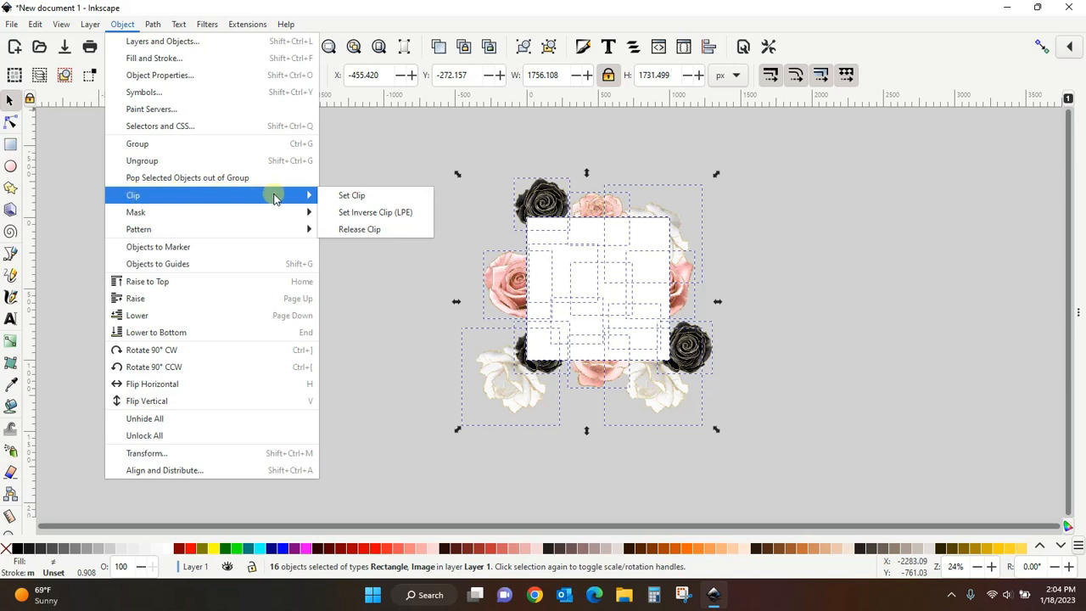
{"action": "left_click", "coordinate": [361, 196]}
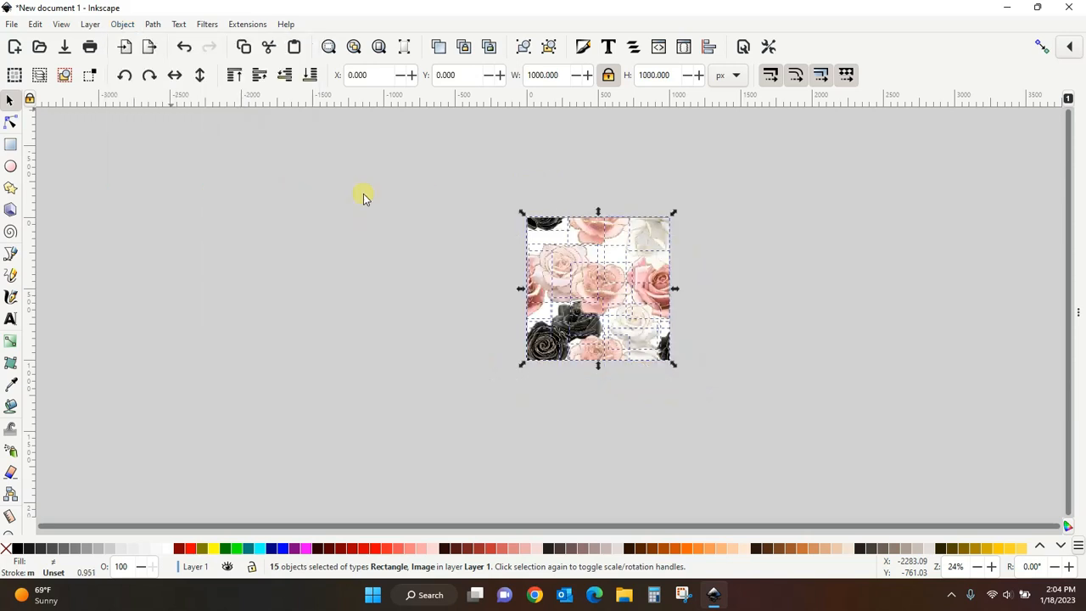
{"action": "left_click", "coordinate": [362, 195]}
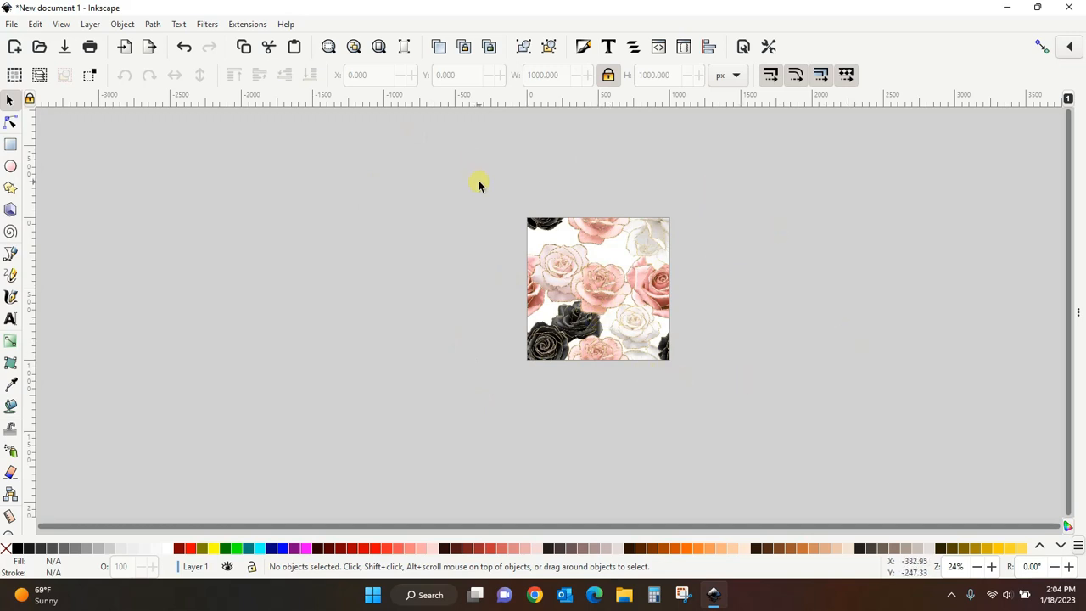
- Select the clipped pattern and group it
{"action": "left_click_drag", "start_coordinate": [476, 179], "coordinate": [727, 415]}
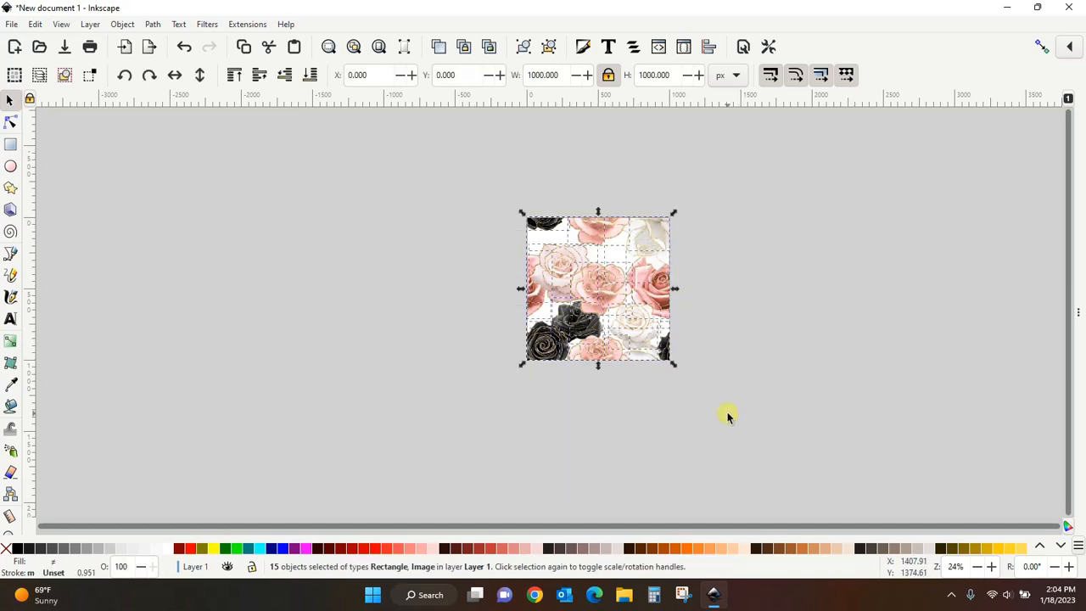
{"action": "left_click", "coordinate": [123, 23]}
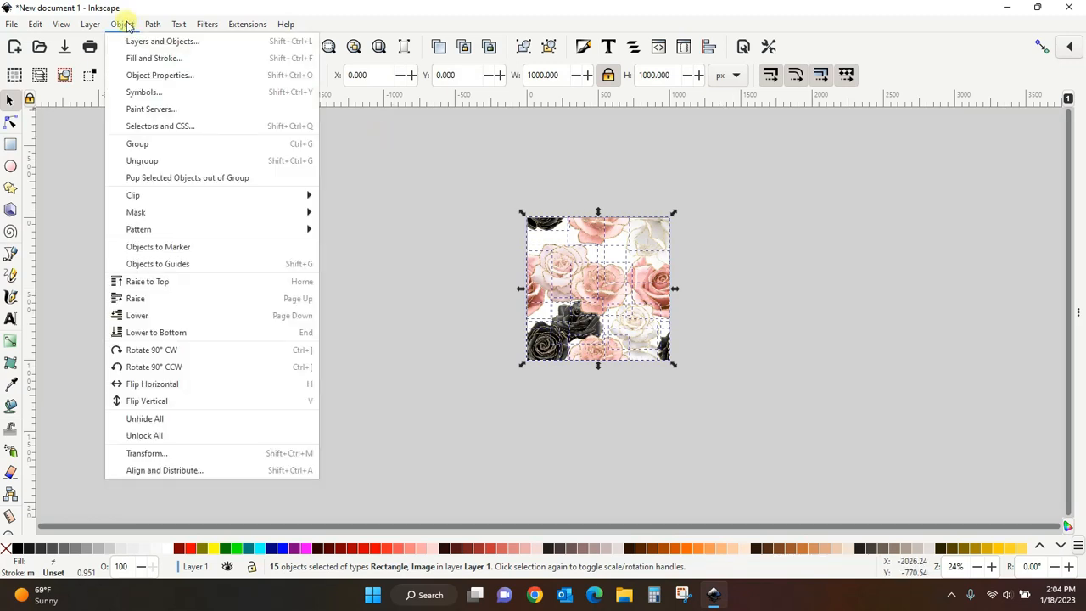
{"action": "left_click", "coordinate": [126, 144]}
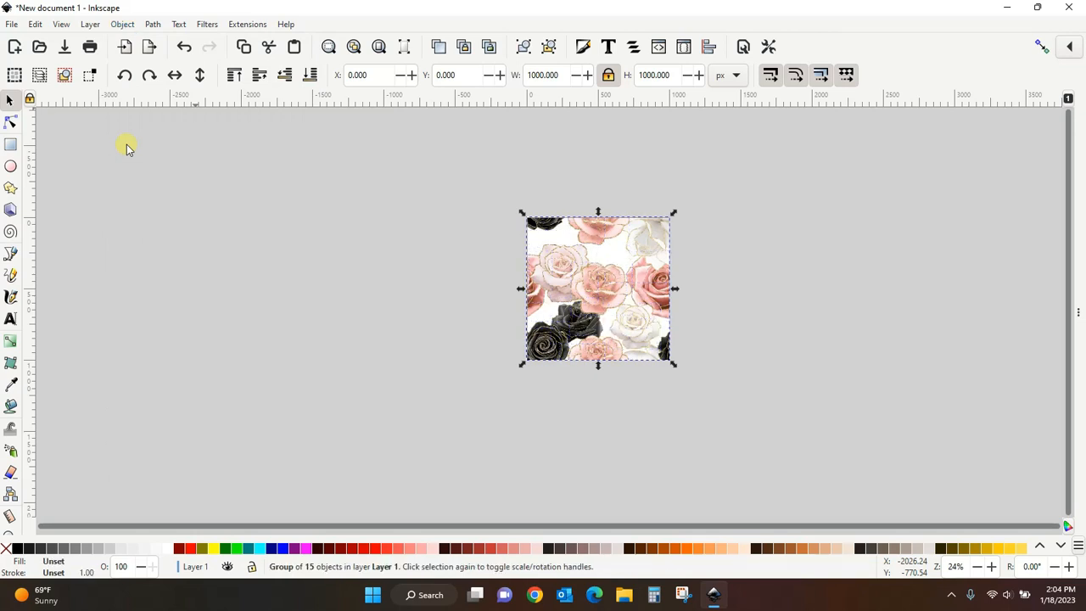
- Move the grouped pattern tile off the page, down and to the left
{"action": "left_click_drag", "start_coordinate": [560, 246], "coordinate": [406, 283]}
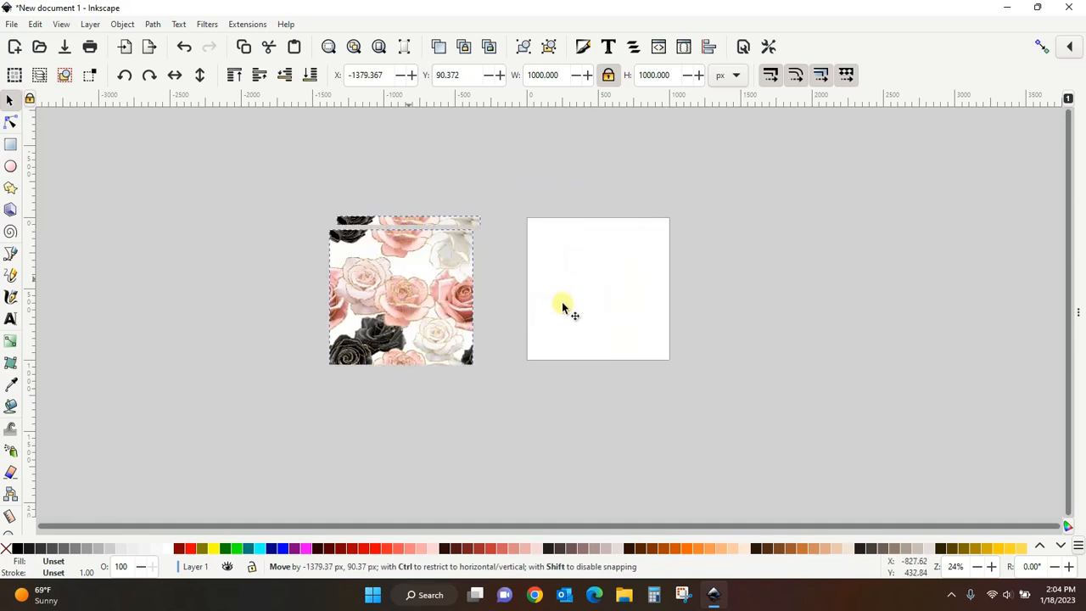
{"action": "scroll", "coordinate": [759, 287], "scroll_direction": "down", "scroll_amount": 1}
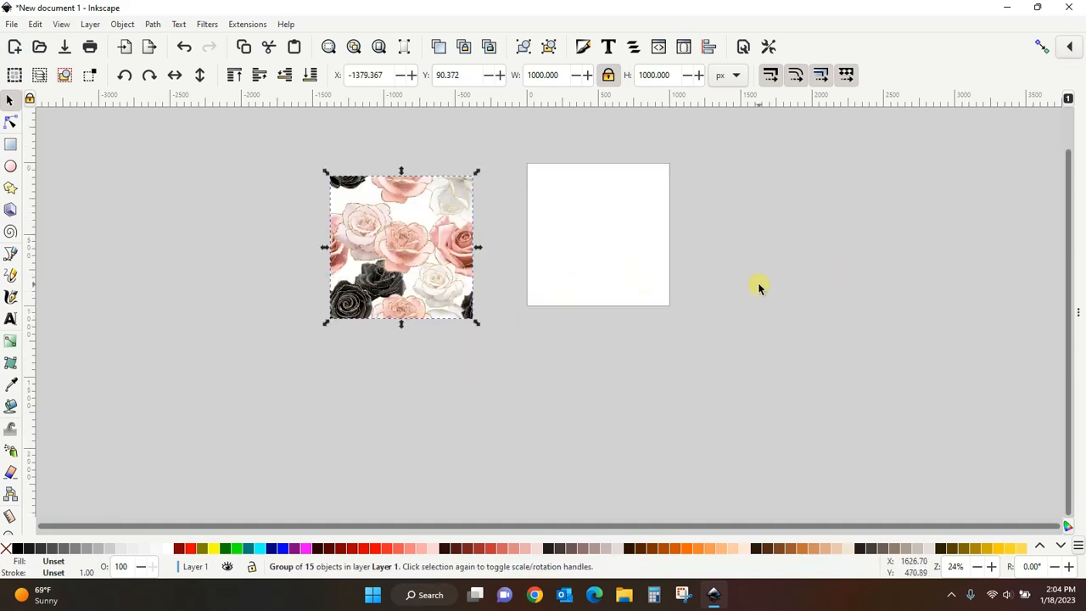
{"action": "scroll", "coordinate": [759, 287], "scroll_direction": "up", "scroll_amount": 1}
{"action": "left_click_drag", "start_coordinate": [381, 274], "coordinate": [428, 432]}
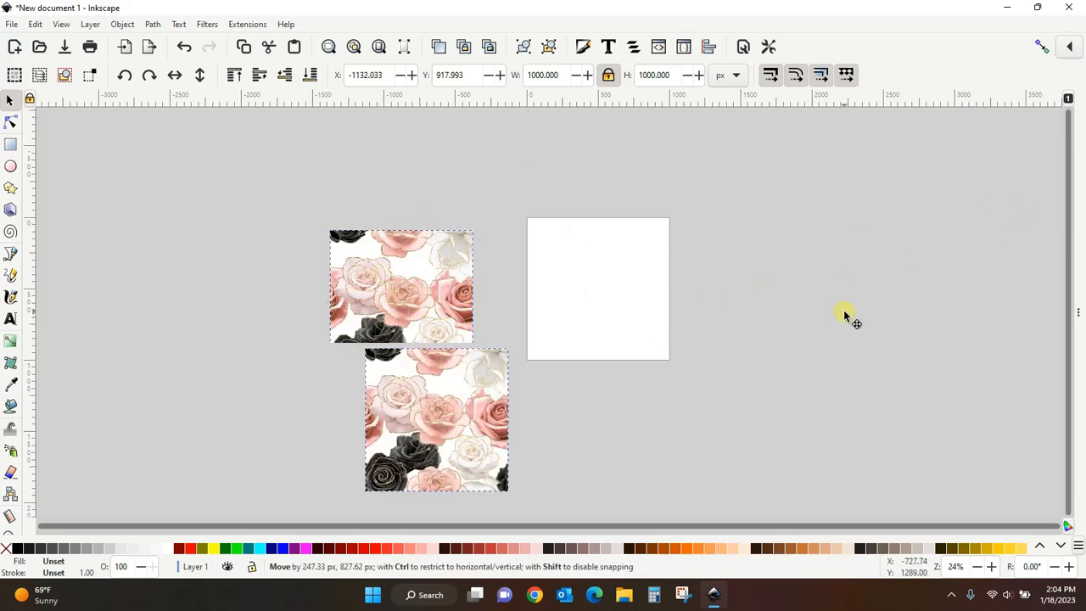
{"action": "scroll", "coordinate": [844, 313], "scroll_direction": "up", "scroll_amount": 1}
{"action": "scroll", "coordinate": [844, 314], "scroll_direction": "down", "scroll_amount": 2}
{"action": "scroll", "coordinate": [946, 258], "scroll_direction": "down", "scroll_amount": 1}
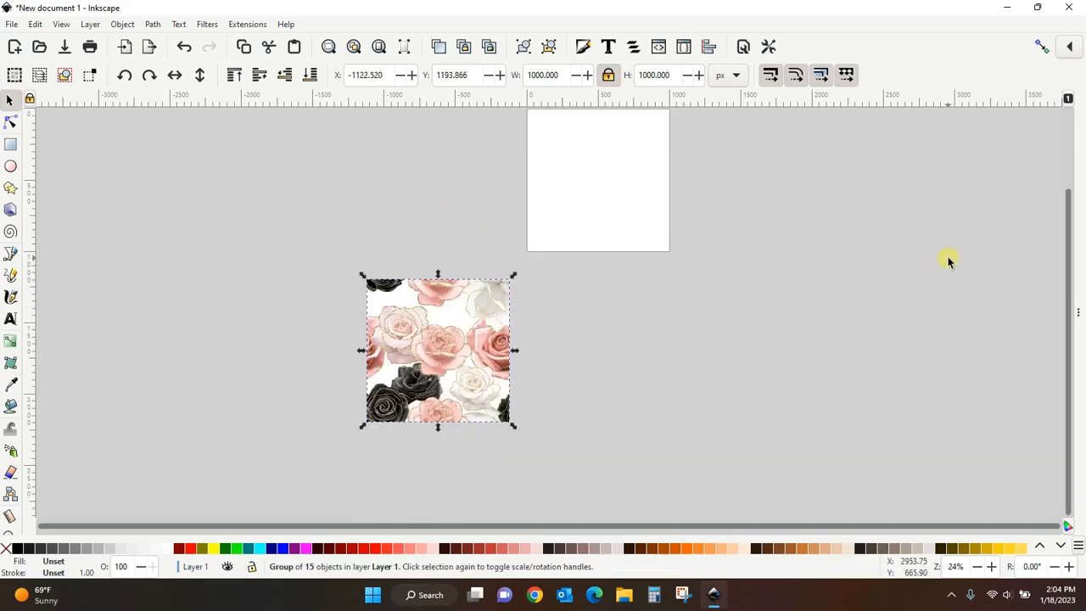
{"action": "scroll", "coordinate": [947, 258], "scroll_direction": "up", "scroll_amount": 1}
{"action": "left_click_drag", "start_coordinate": [444, 402], "coordinate": [465, 477]}
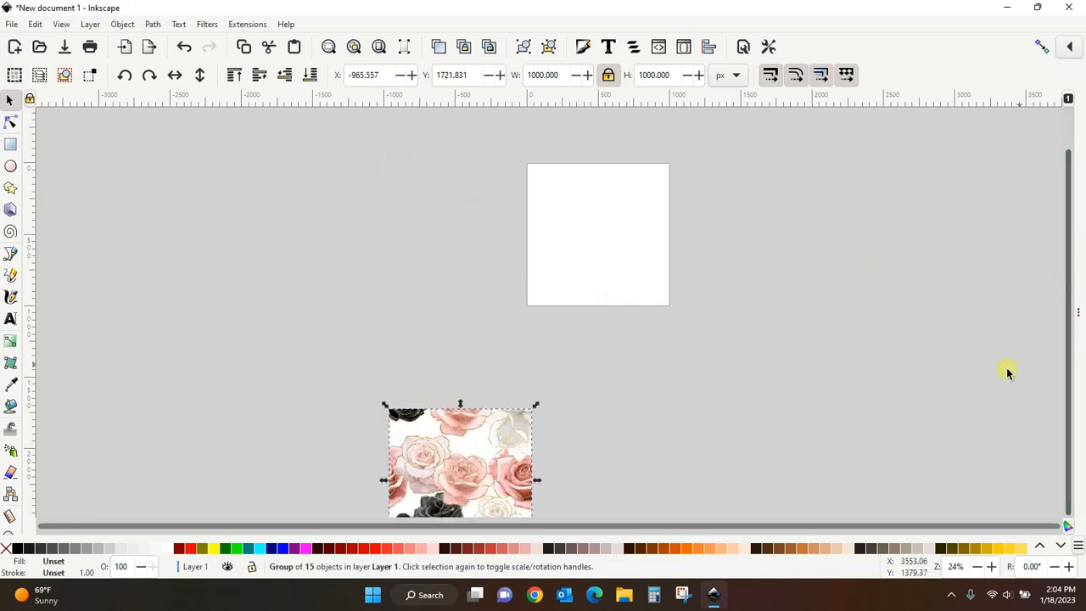
{"action": "scroll", "coordinate": [976, 386], "scroll_direction": "down", "scroll_amount": 1}
{"action": "scroll", "coordinate": [969, 388], "scroll_direction": "down", "scroll_amount": 2}
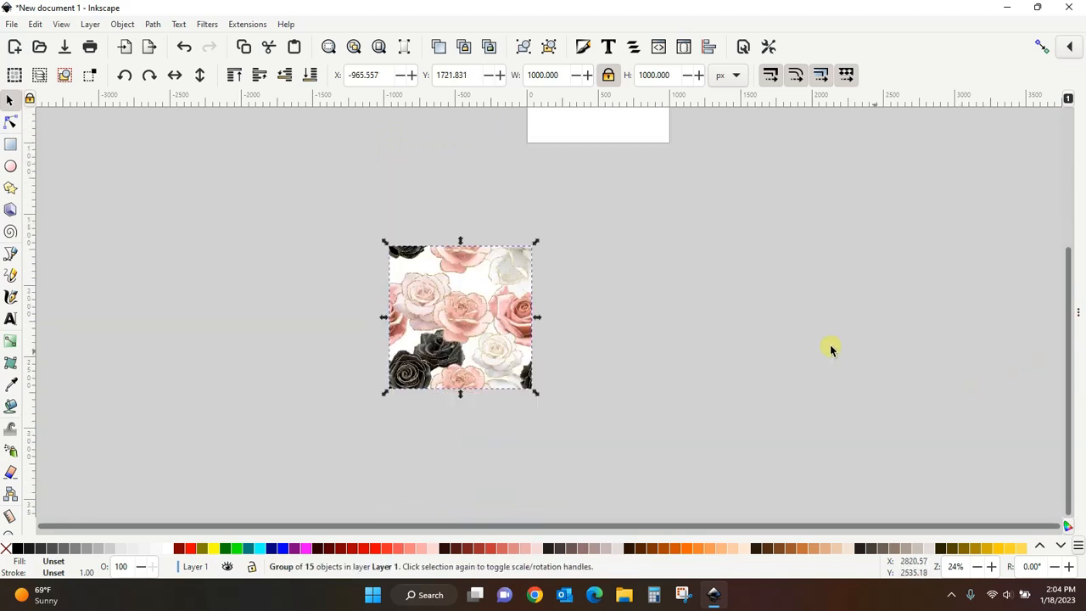
- Duplicate the tile and shift the copy 1000 px right so it sits beside the original
{"action": "right_click", "coordinate": [442, 314]}
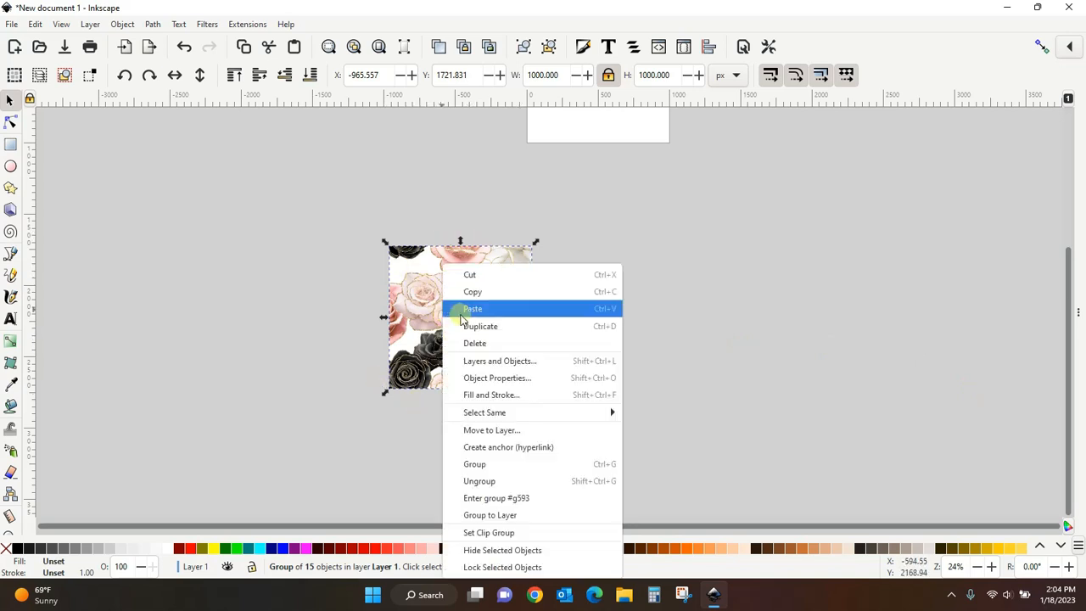
{"action": "left_click", "coordinate": [467, 326]}
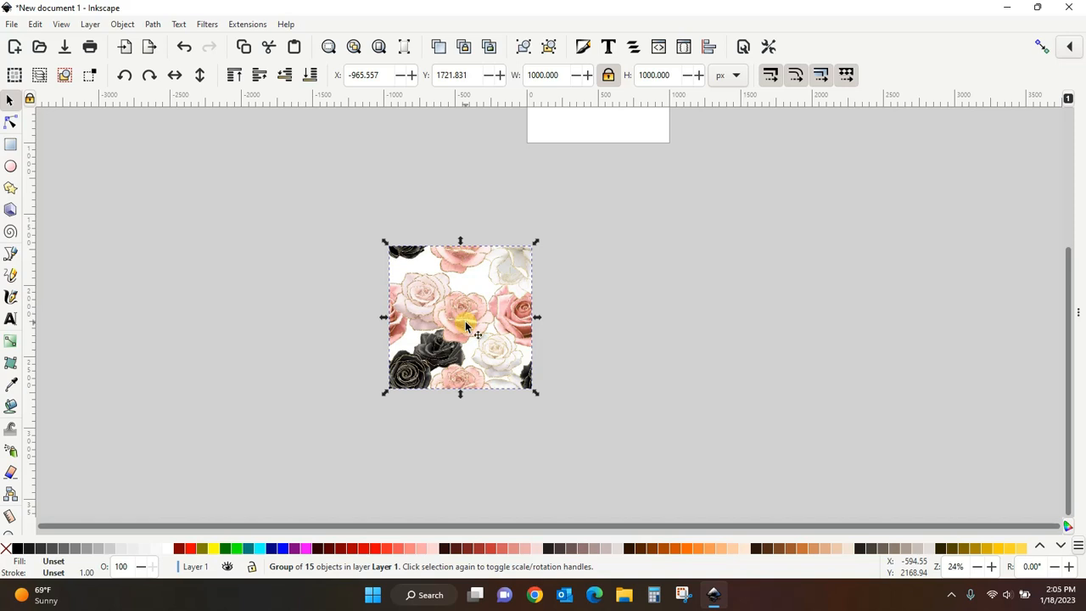
{"action": "key", "text": "Right"}
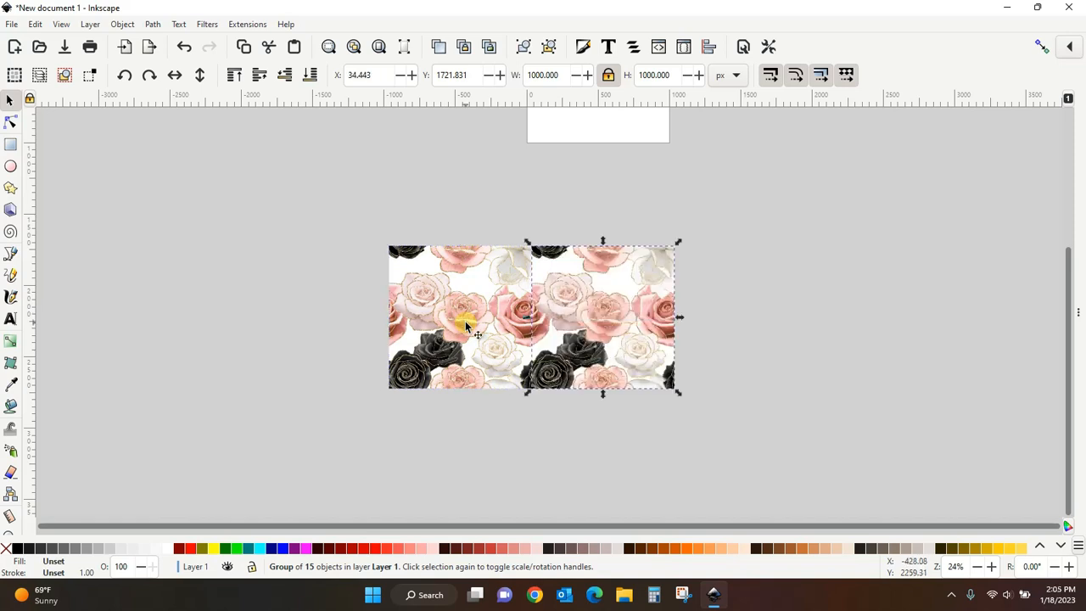
{"action": "left_click", "coordinate": [744, 347]}
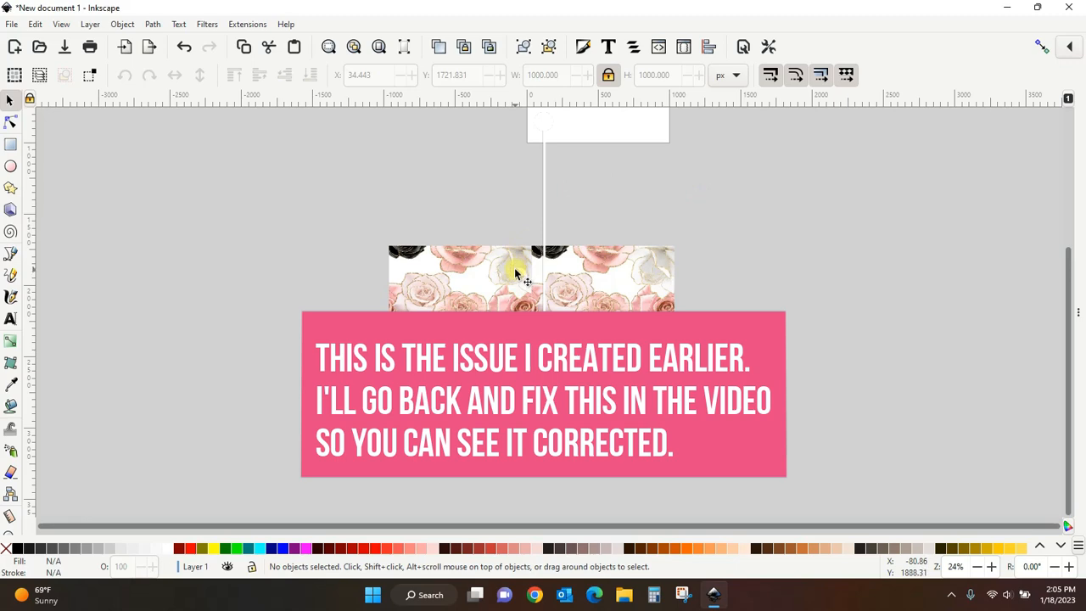
- Delete the white rose at the lower left of the arrangement
{"action": "right_click", "coordinate": [620, 302]}
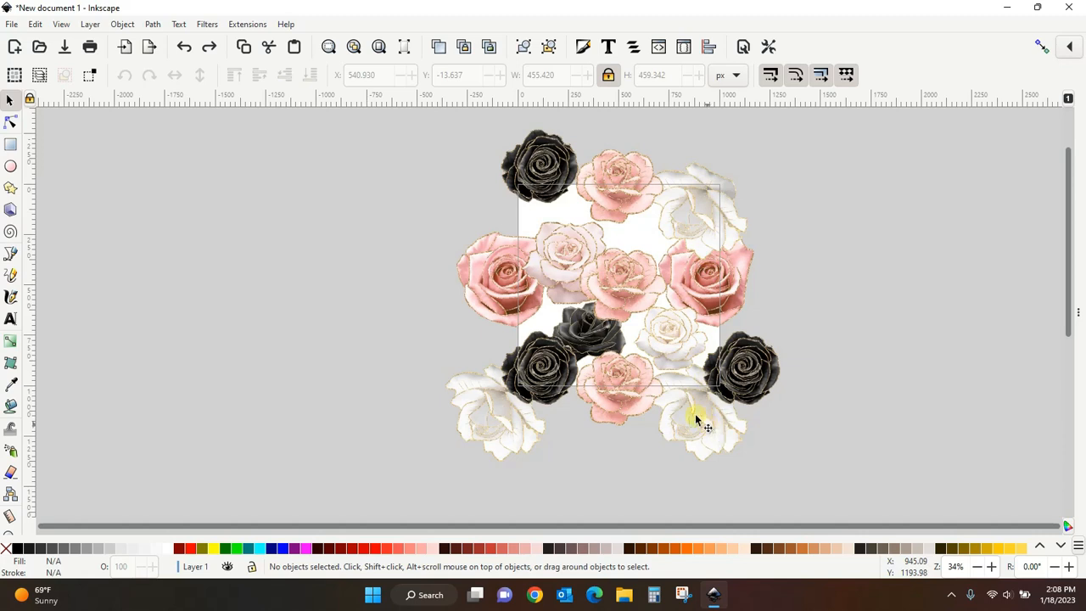
{"action": "left_click", "coordinate": [514, 424]}
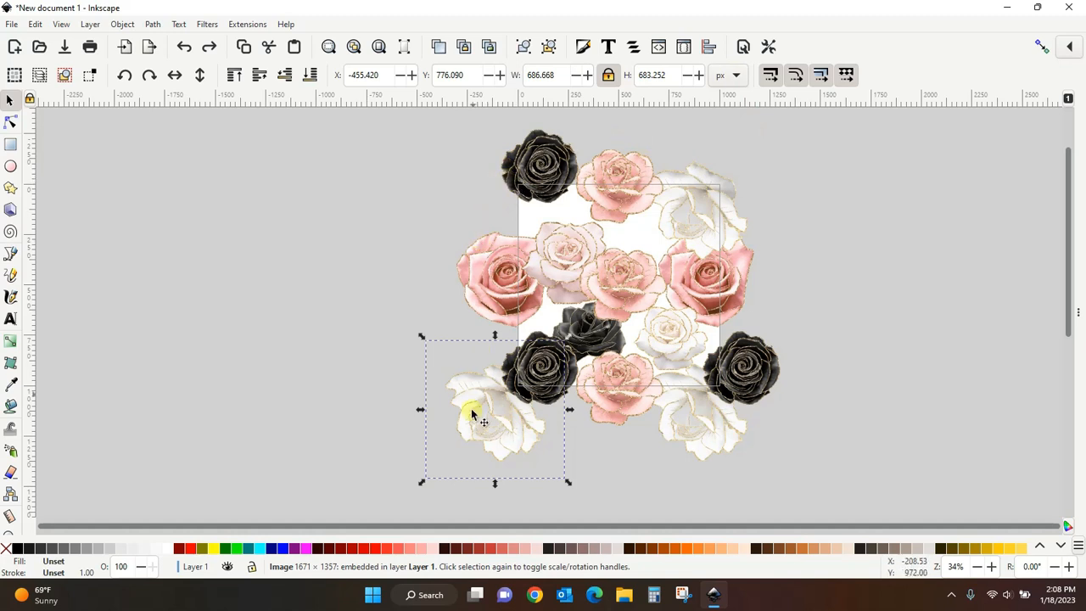
{"action": "key", "text": "Delete"}
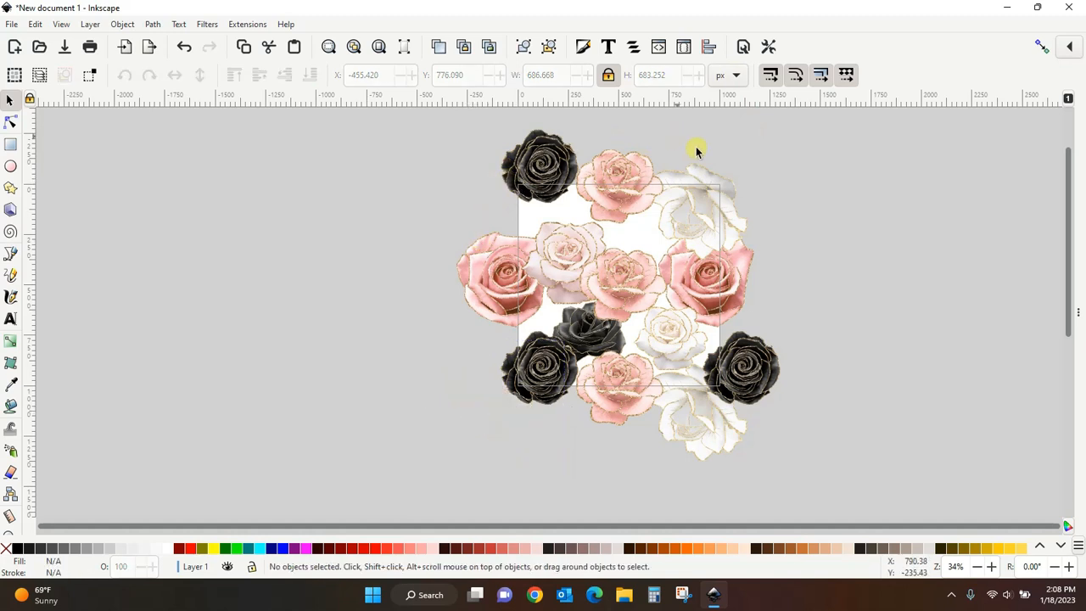
- Duplicate the upper-right white rose and shift the copy 1000 px left across the page
{"action": "left_click", "coordinate": [691, 187]}
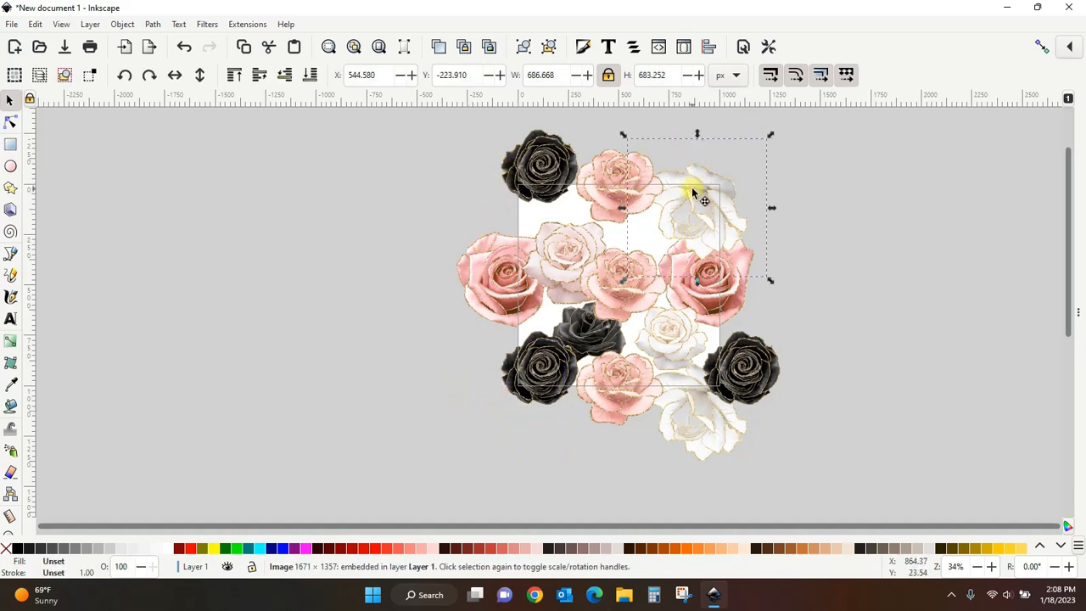
{"action": "right_click", "coordinate": [691, 190]}
{"action": "left_click", "coordinate": [731, 252]}
{"action": "key", "text": "Left"}
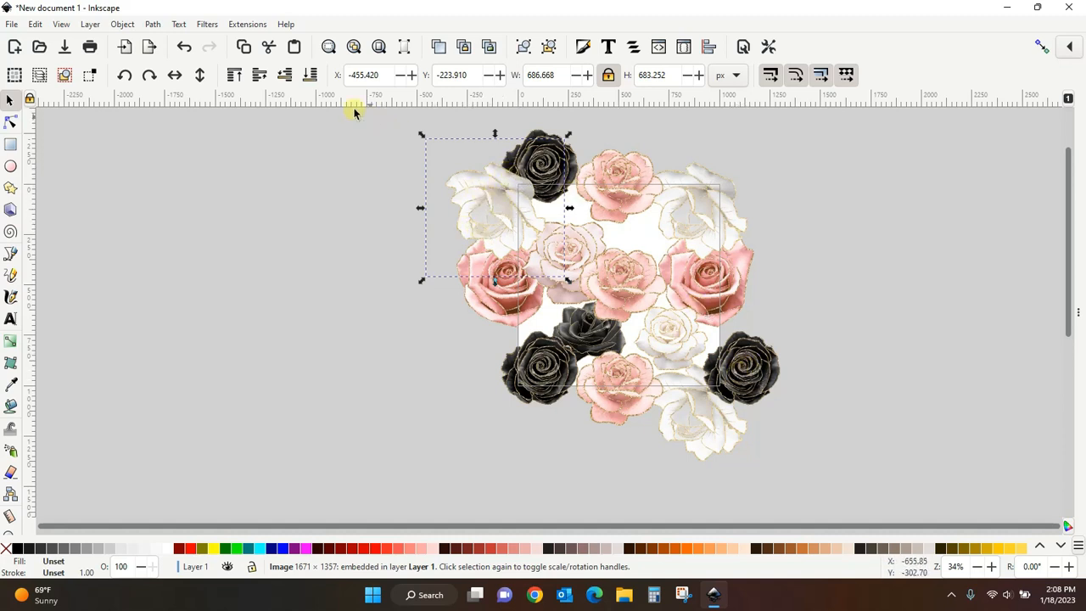
- Lower the new white rose copy one step in the stacking order
{"action": "left_click", "coordinate": [286, 76]}
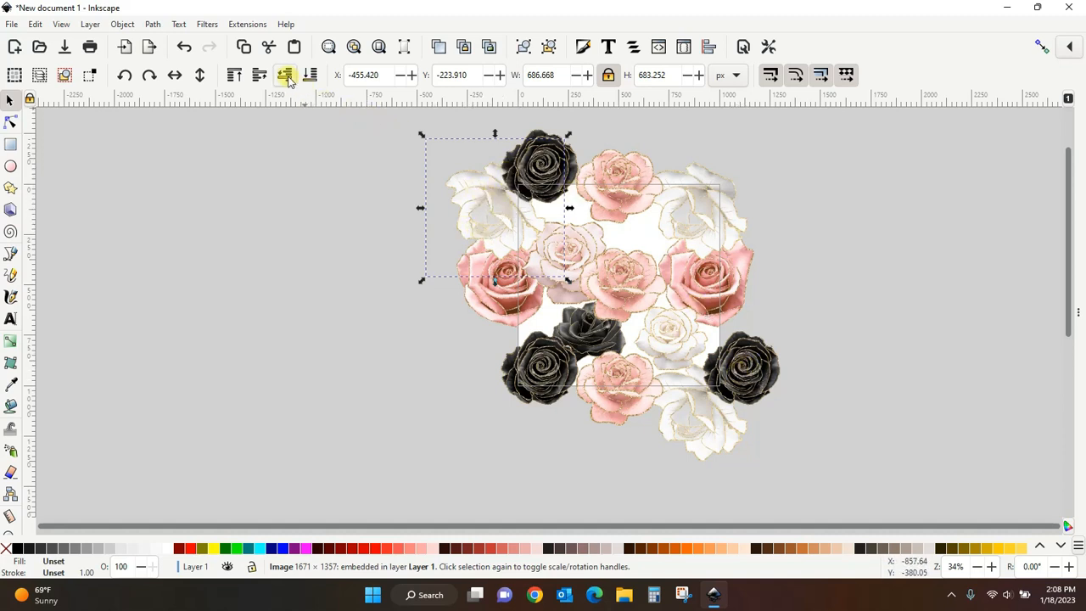
{"action": "left_click", "coordinate": [284, 212]}
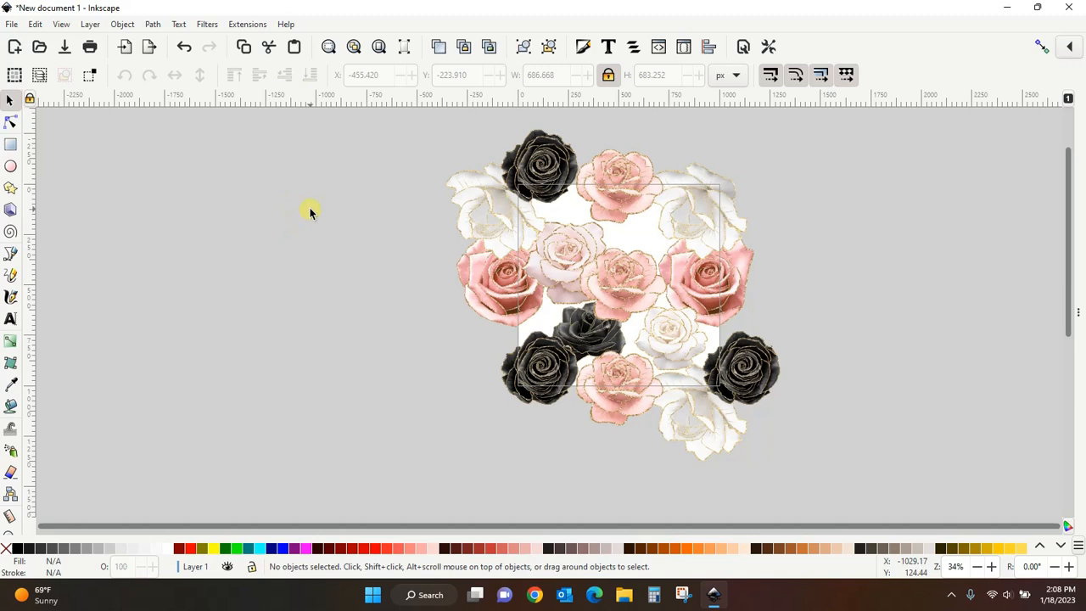
- Fill the page background rectangle with a dusty mauve colour and duplicate it on top of the roses
{"action": "left_click", "coordinate": [640, 243]}
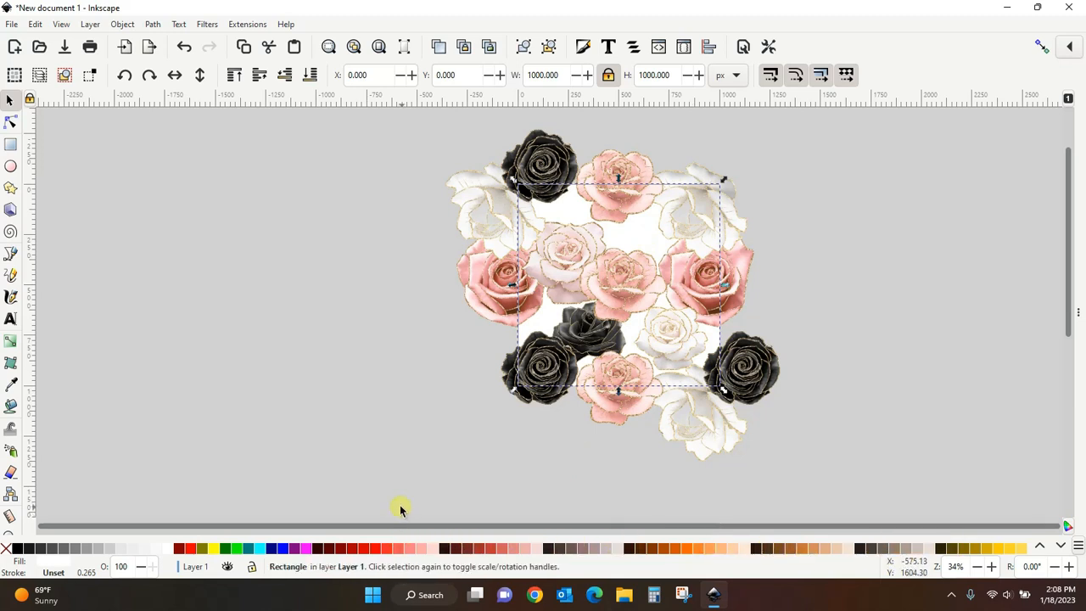
{"action": "left_click", "coordinate": [593, 549]}
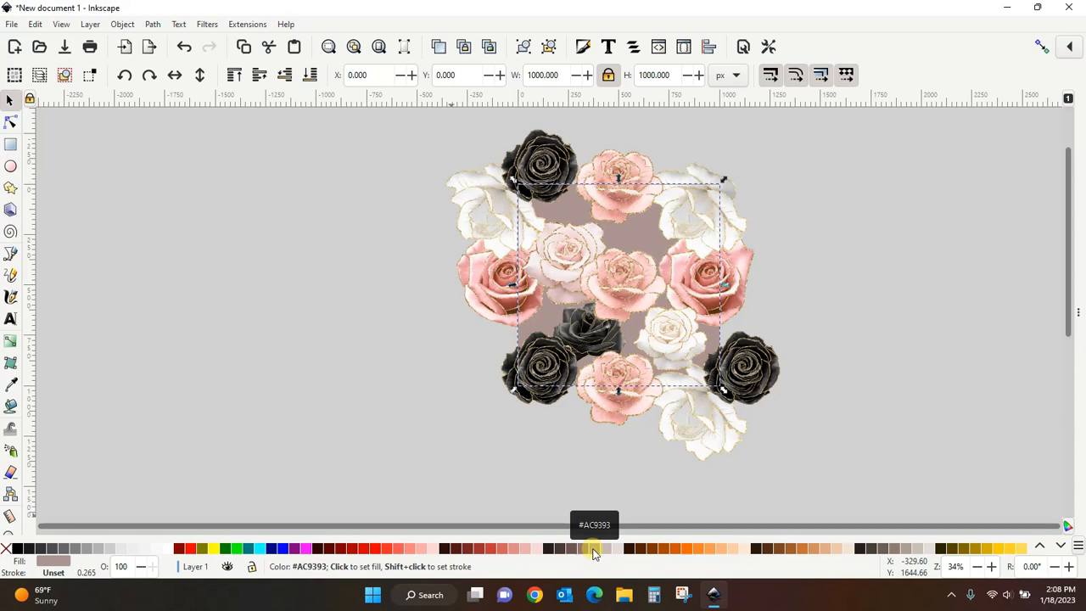
{"action": "right_click", "coordinate": [649, 241]}
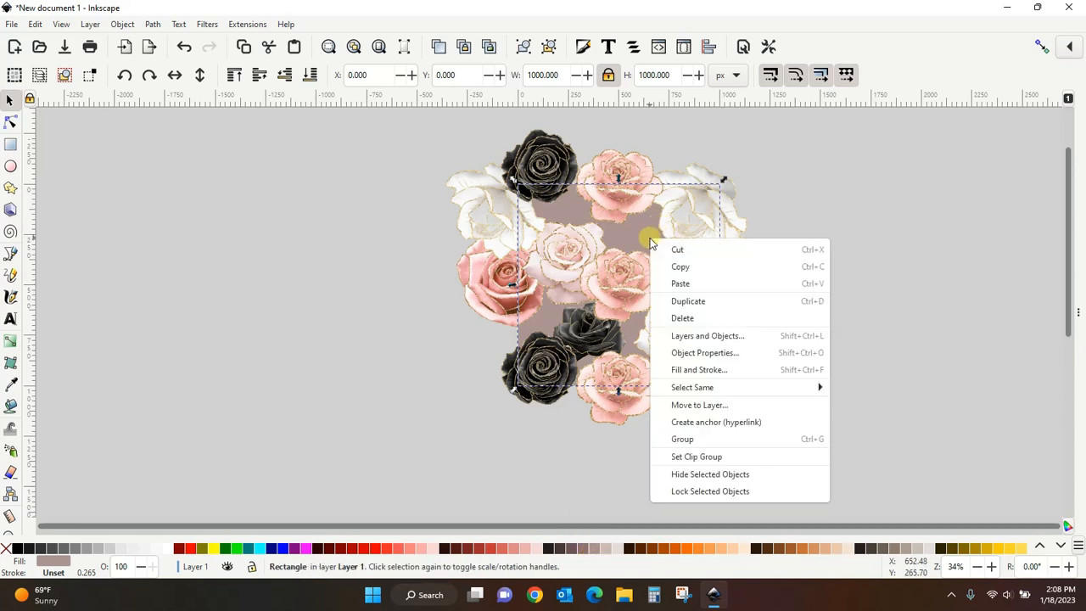
{"action": "left_click", "coordinate": [683, 302]}
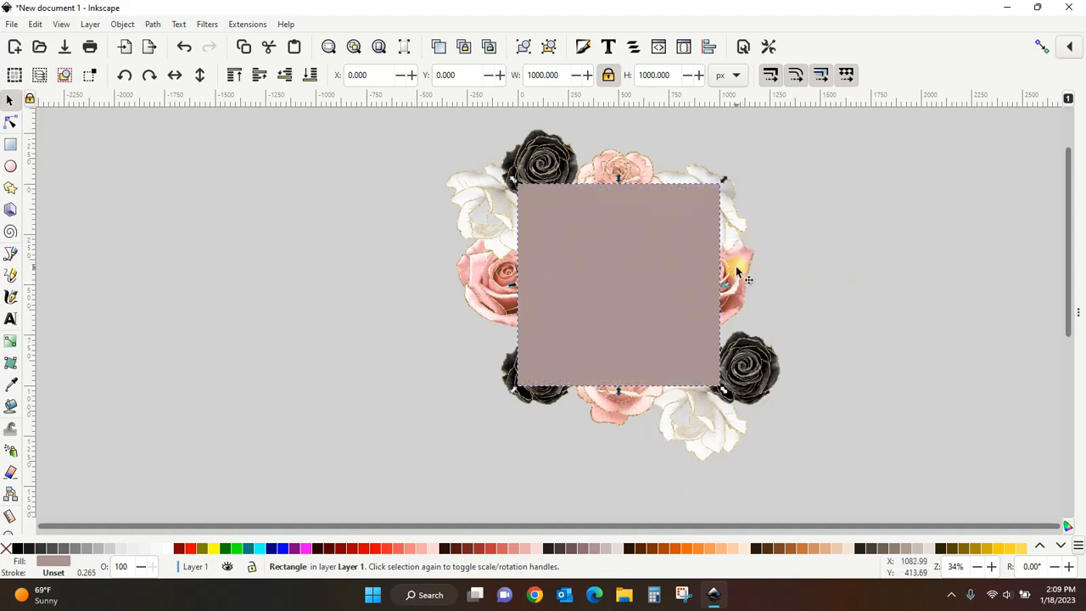
{"action": "key", "text": "minus"}
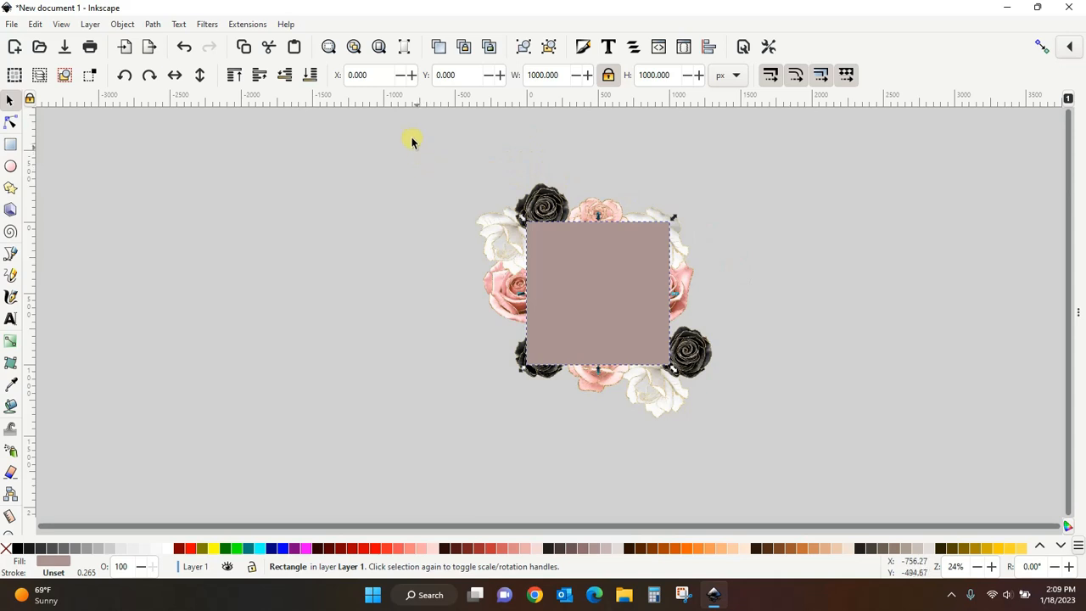
- Select all the roses and rectangles and clip them to the top 1000 px rectangle
{"action": "left_click_drag", "start_coordinate": [411, 140], "coordinate": [771, 459]}
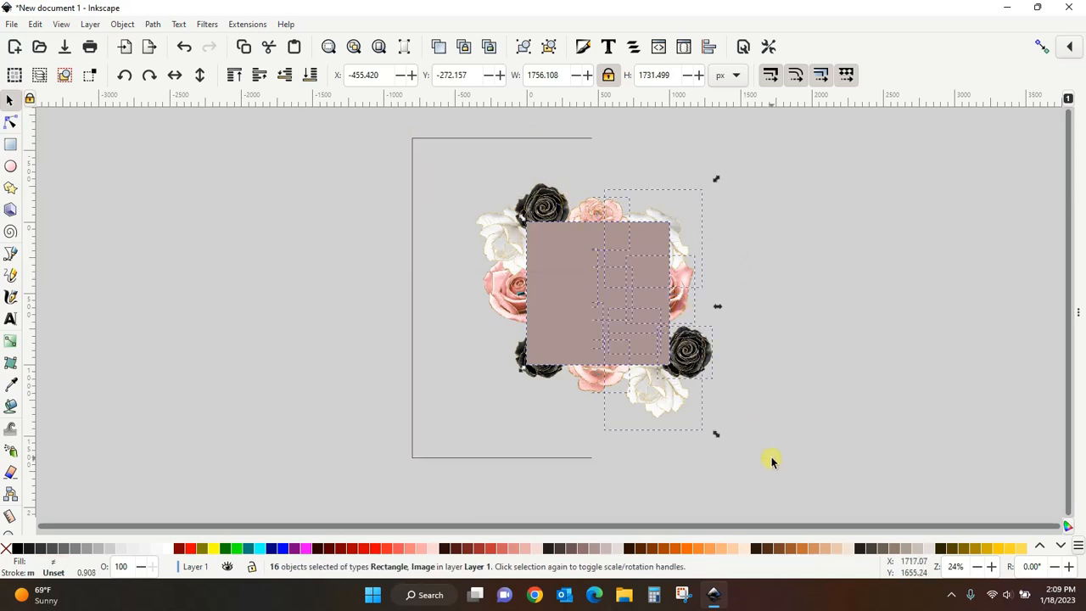
{"action": "left_click", "coordinate": [123, 25]}
{"action": "mouse_move", "coordinate": [159, 198]}
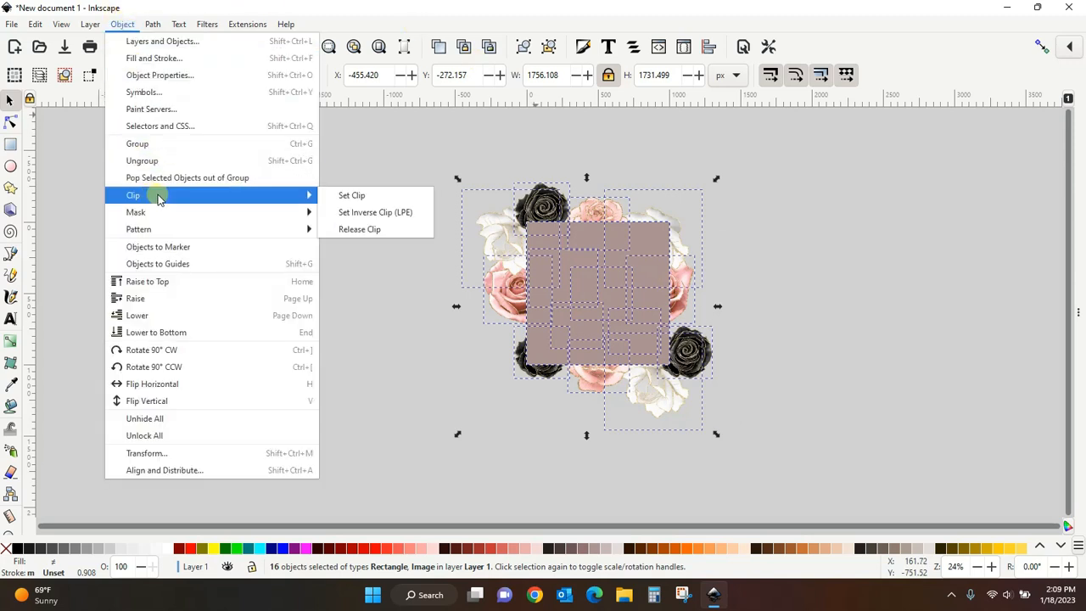
{"action": "left_click", "coordinate": [343, 198]}
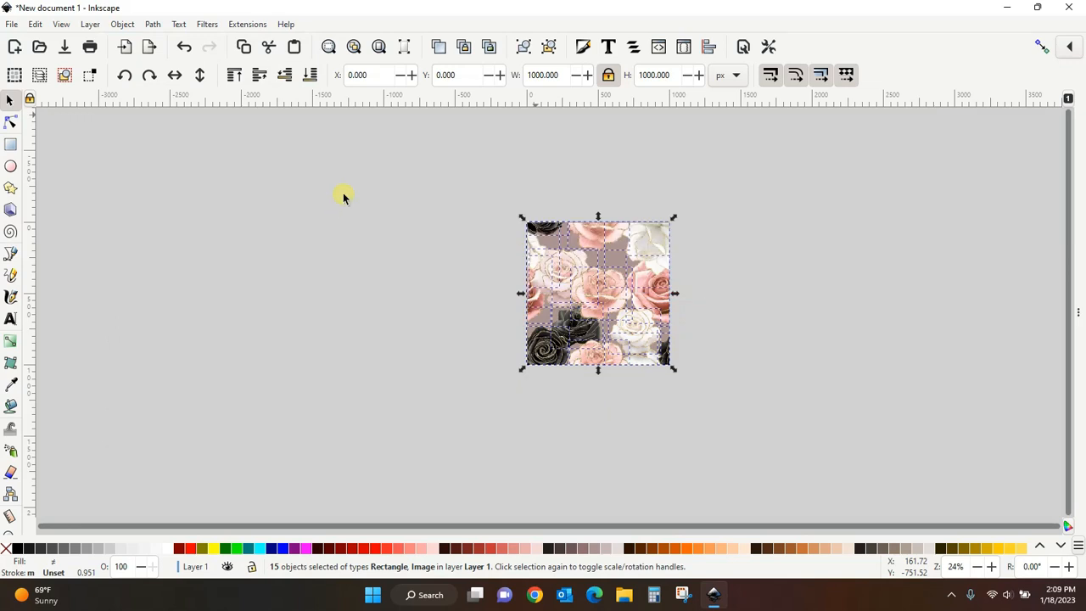
{"action": "left_click", "coordinate": [343, 195]}
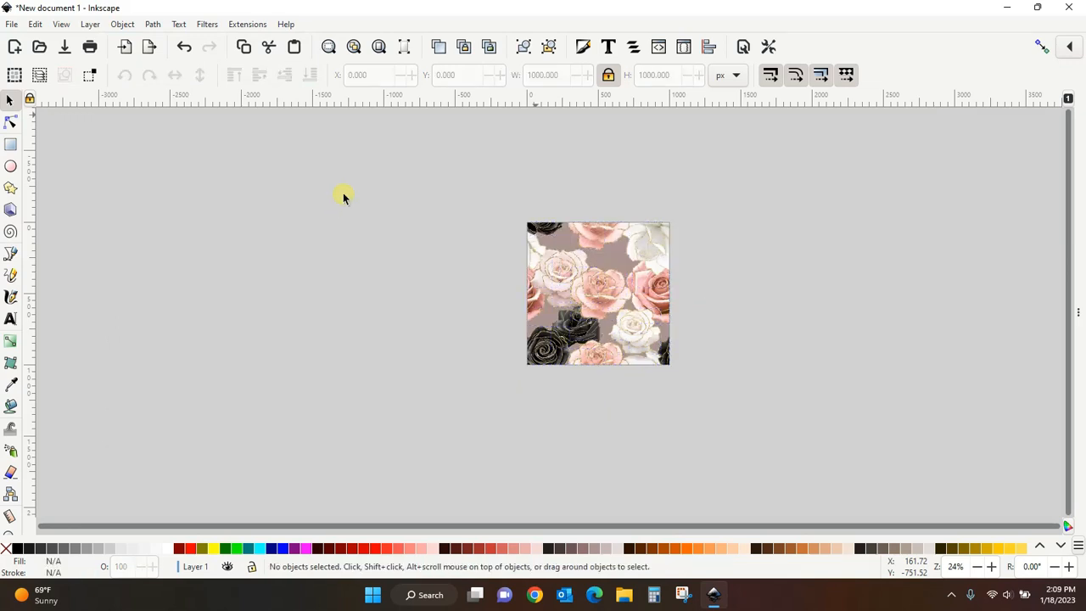
- Group all the roses and rectangles into one tile and move the group below the page
{"action": "left_click_drag", "start_coordinate": [443, 154], "coordinate": [750, 439]}
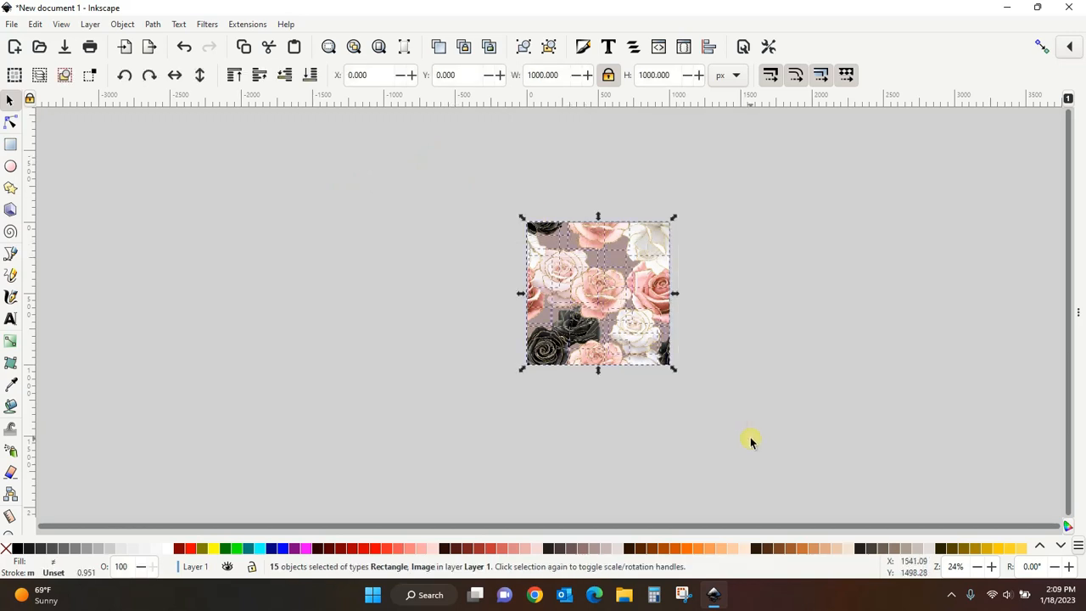
{"action": "key", "text": "ctrl"}
{"action": "key", "text": "ctrl+g"}
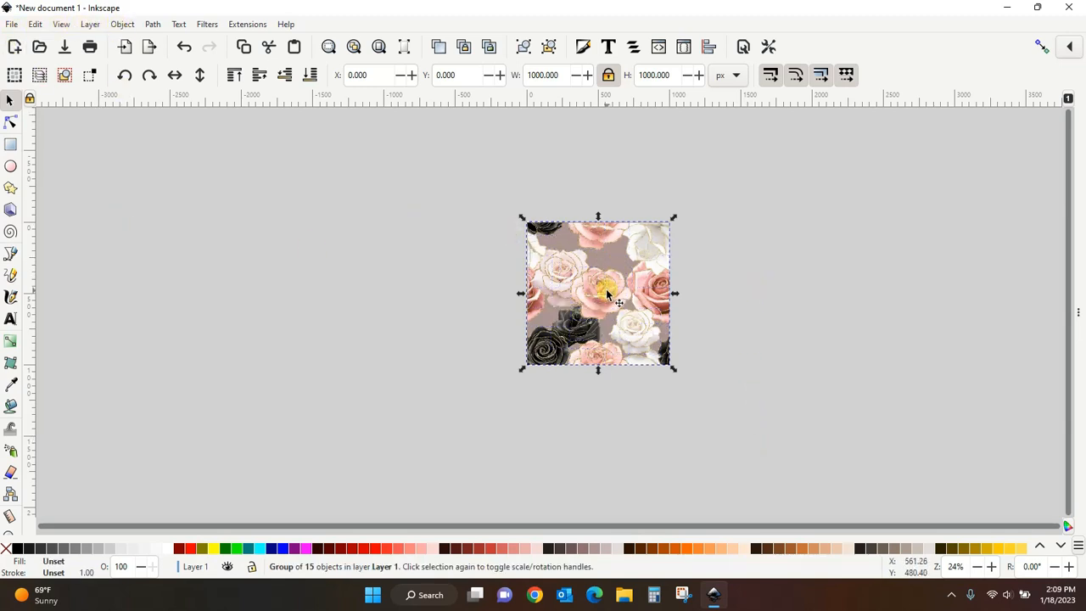
{"action": "left_click_drag", "start_coordinate": [606, 293], "coordinate": [589, 468]}
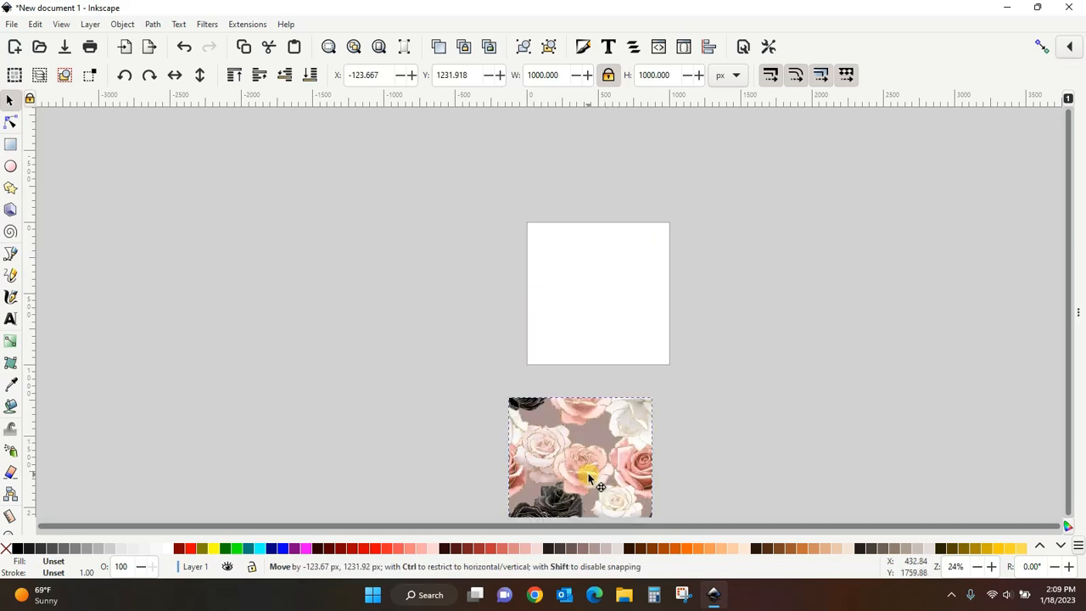
{"action": "scroll", "coordinate": [786, 305], "scroll_direction": "down", "scroll_amount": 6}
{"action": "scroll", "coordinate": [785, 305], "scroll_direction": "up", "scroll_amount": 2}
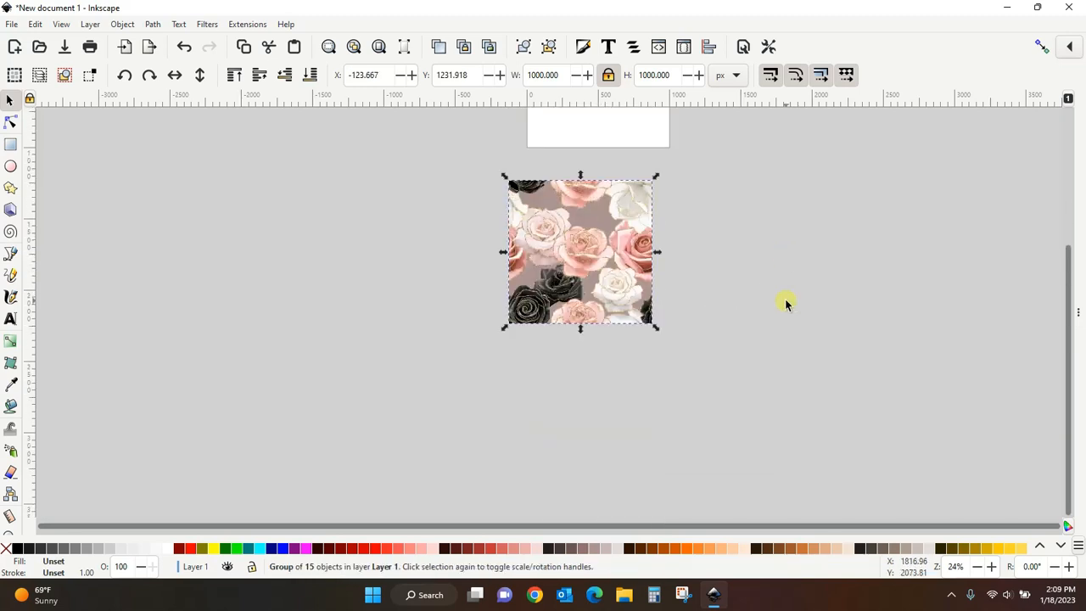
- Duplicate the tile group and shift the copy 1000 px to the right
{"action": "right_click", "coordinate": [539, 281]}
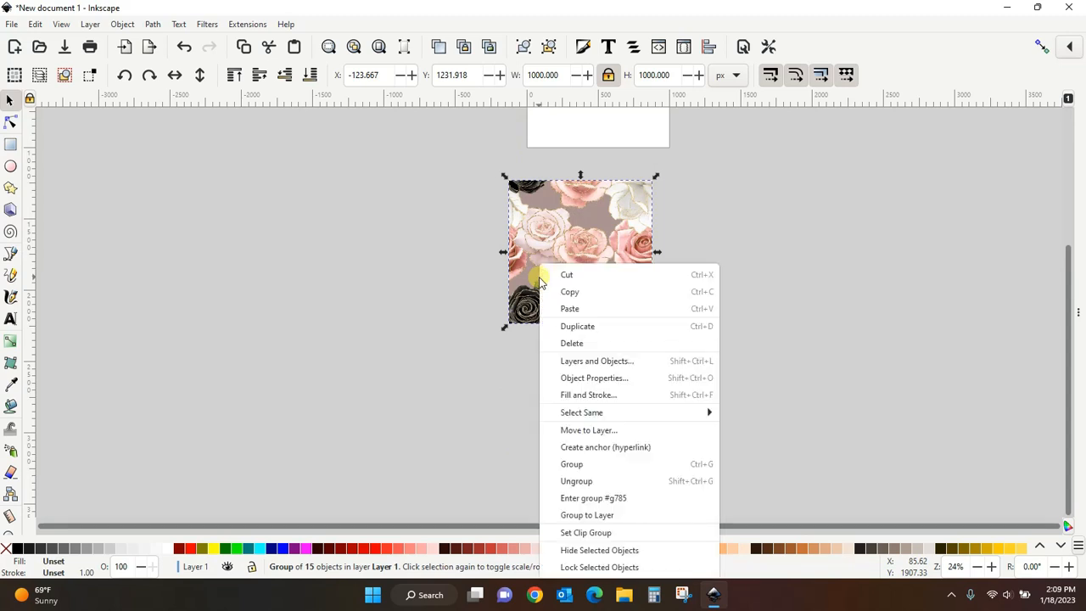
{"action": "left_click", "coordinate": [574, 325]}
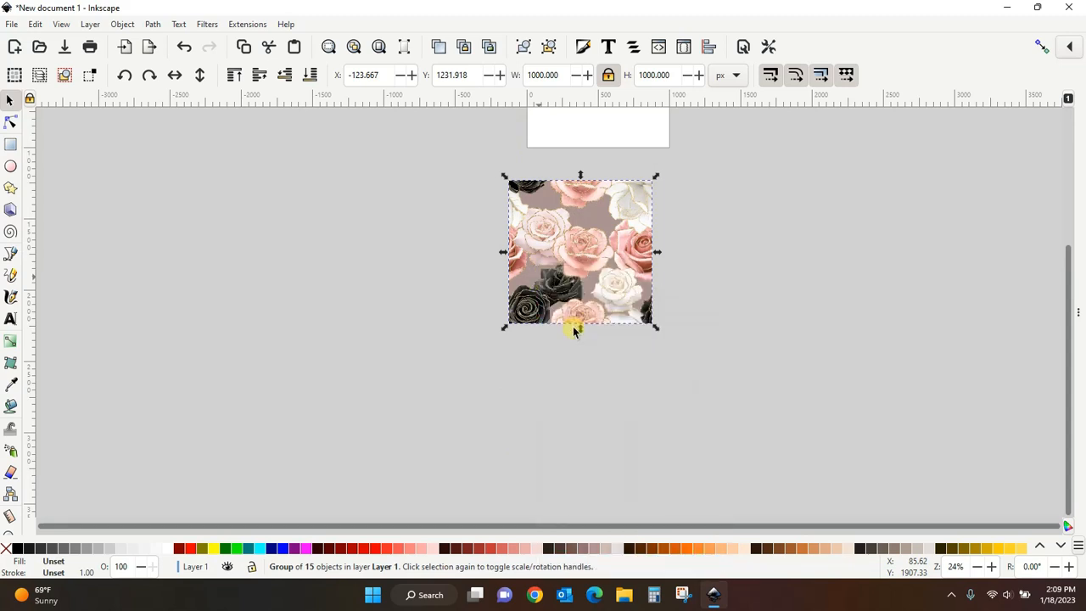
{"action": "key", "text": "Right"}
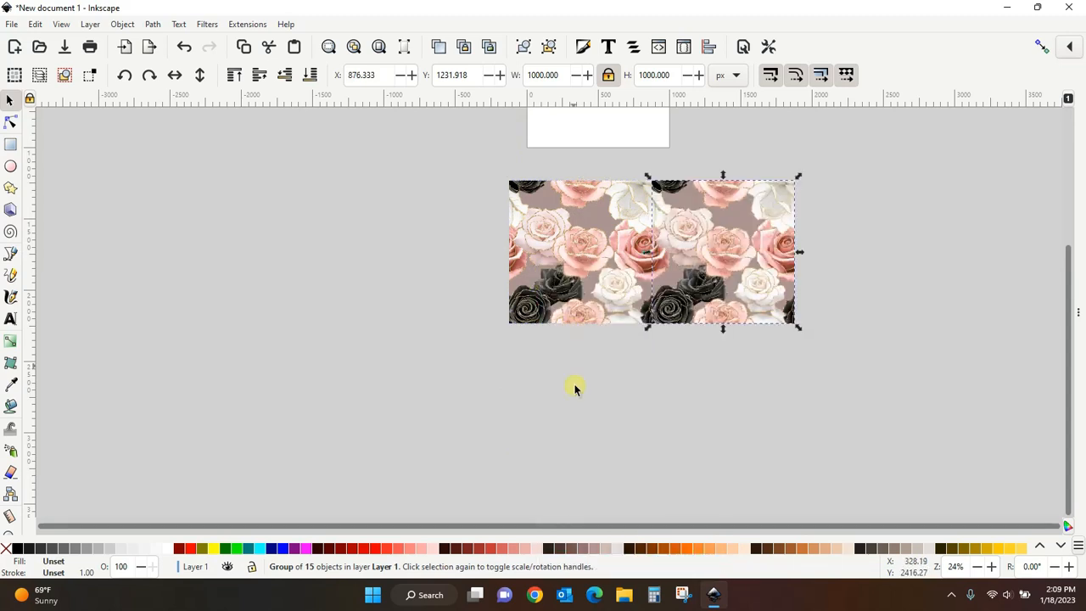
- Duplicate the right tile group and shift the copy 1000 px down
{"action": "right_click", "coordinate": [704, 271]}
{"action": "left_click", "coordinate": [743, 327]}
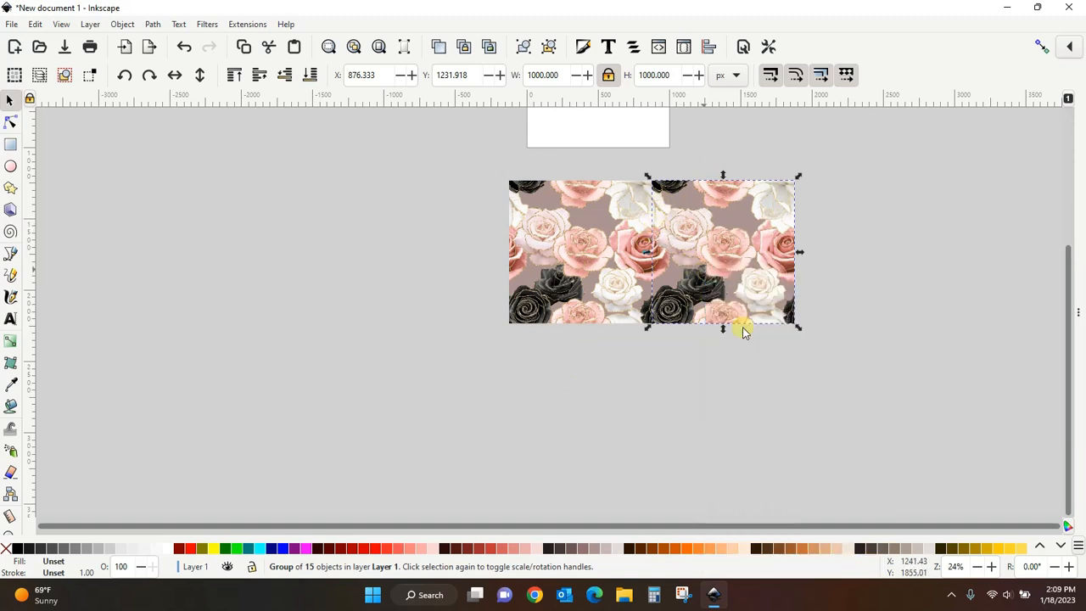
{"action": "key", "text": "Down"}
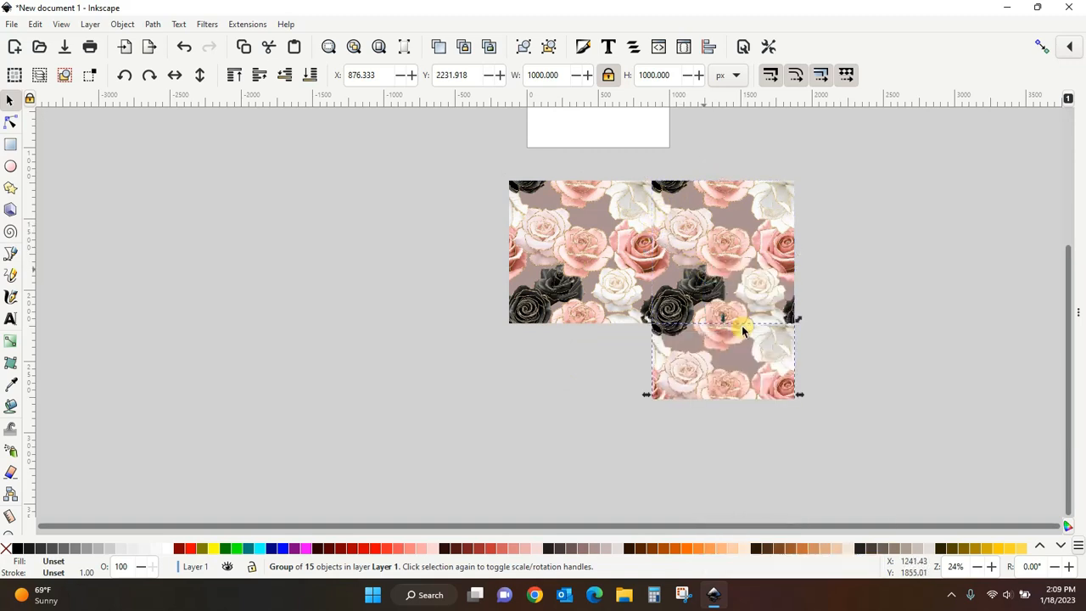
- Duplicate the lower tile and shift the copy 1000 px left to complete a 2×2 grid, then deselect
{"action": "right_click", "coordinate": [737, 357]}
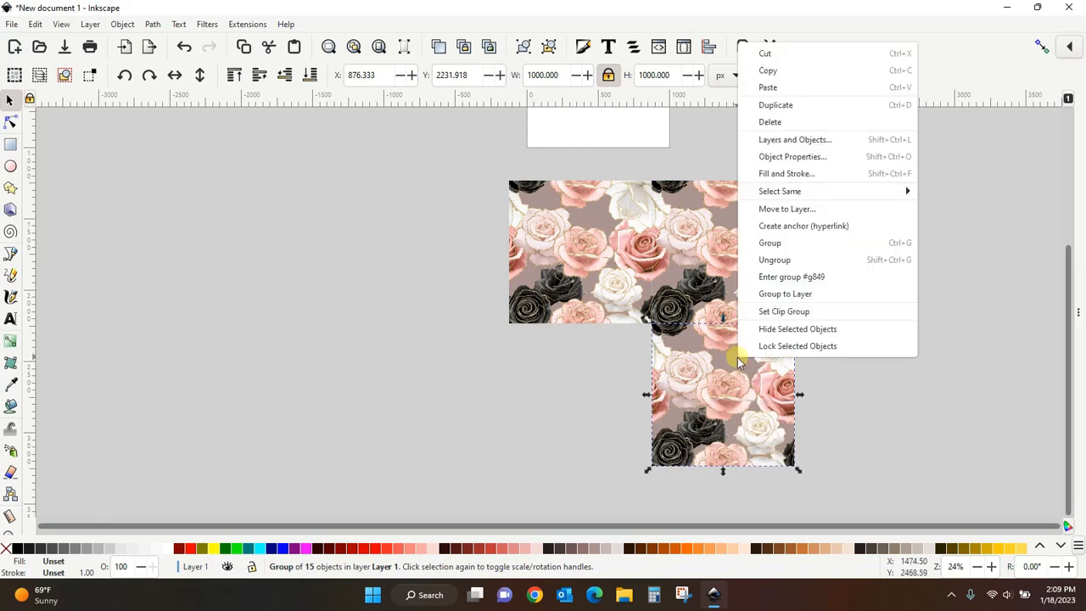
{"action": "left_click", "coordinate": [828, 109]}
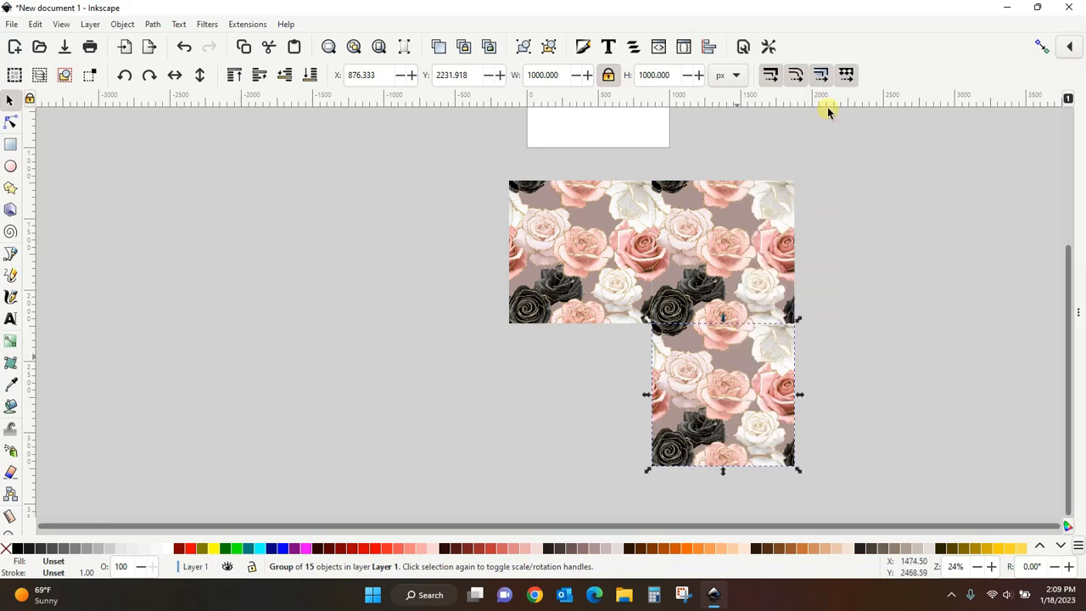
{"action": "key", "text": "Left"}
{"action": "left_click", "coordinate": [914, 292]}
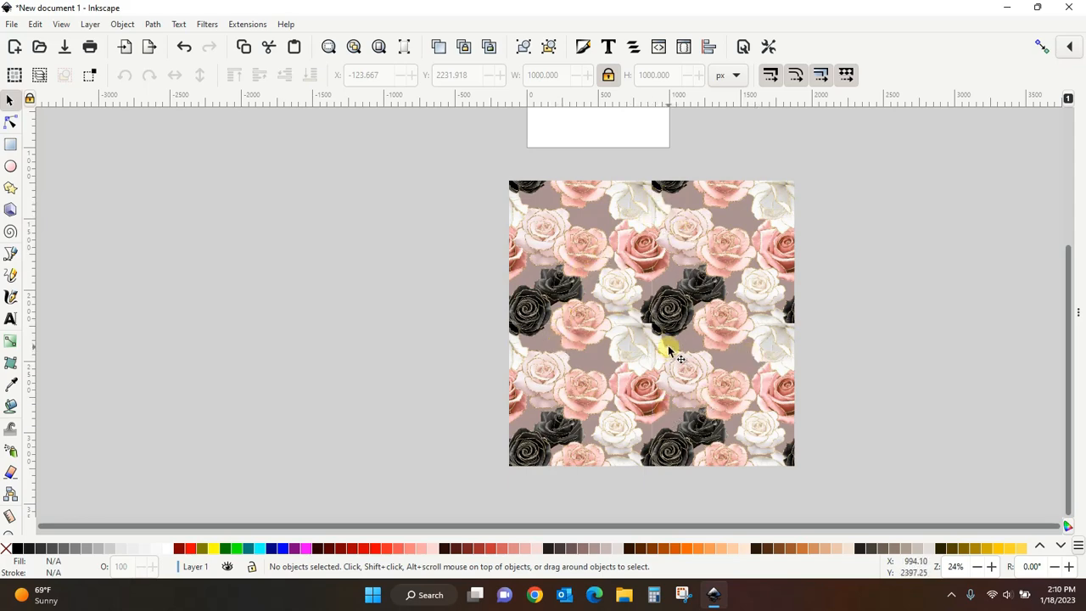
- Zoom in and inspect the tiled grid for visible seams between the copies
{"action": "scroll", "coordinate": [668, 345], "scroll_direction": "up", "scroll_amount": 2}
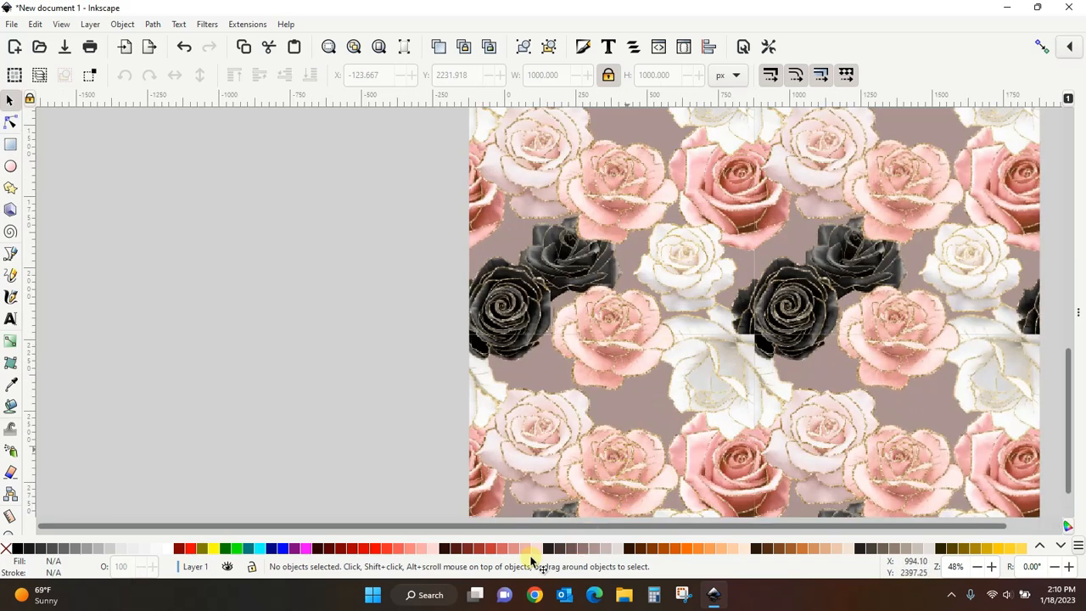
{"action": "left_click_drag", "start_coordinate": [512, 525], "coordinate": [655, 526]}
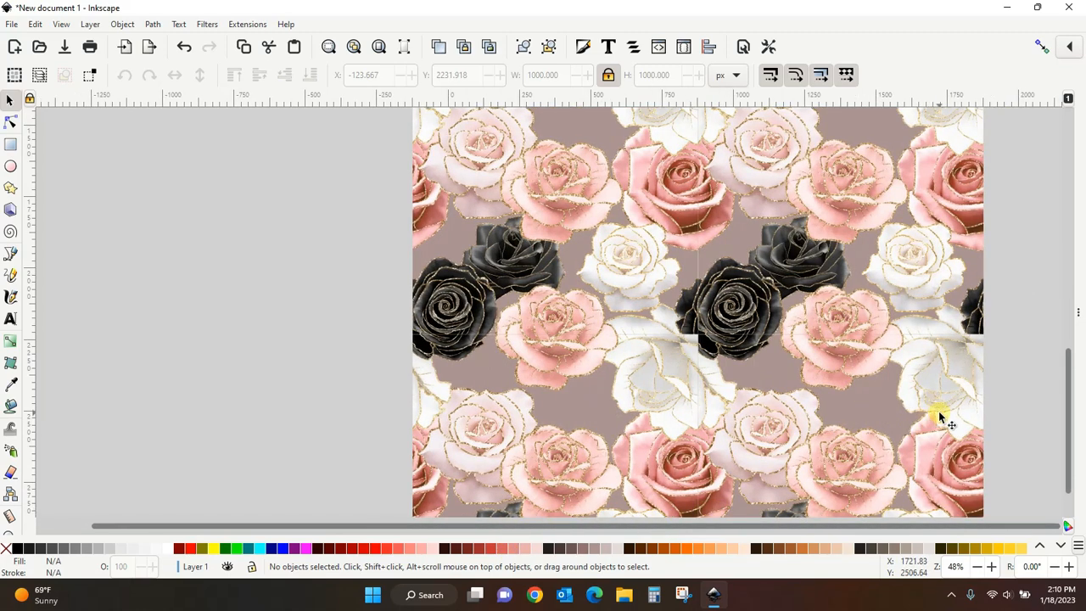
{"action": "left_click_drag", "start_coordinate": [941, 417], "coordinate": [781, 504]}
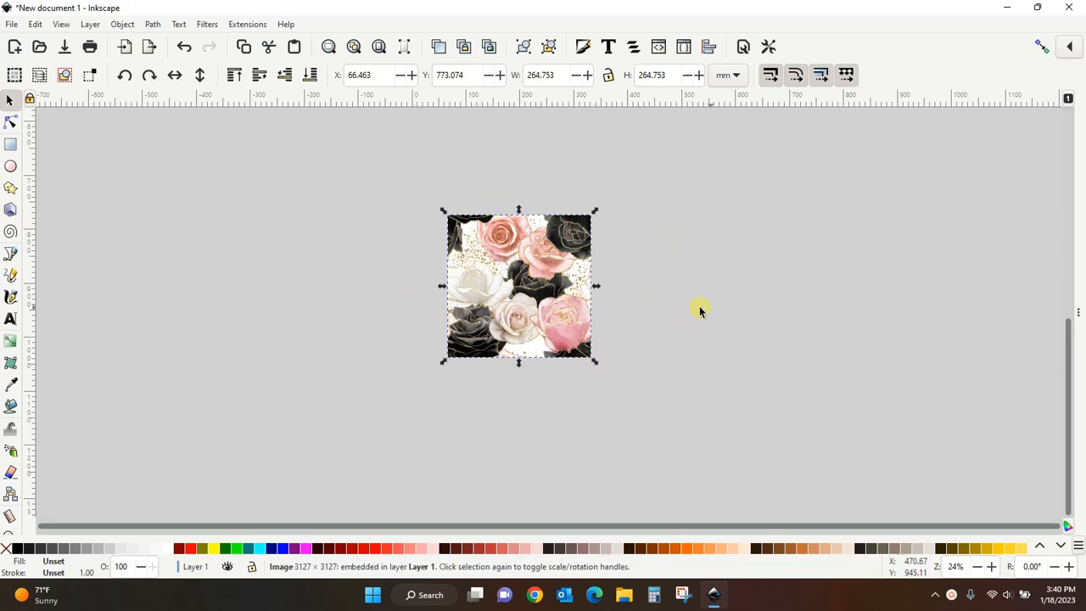
- Select the square rose pattern image, open Export, and set the export area to Selection with Export Selected only enabled
{"action": "left_click", "coordinate": [726, 310]}
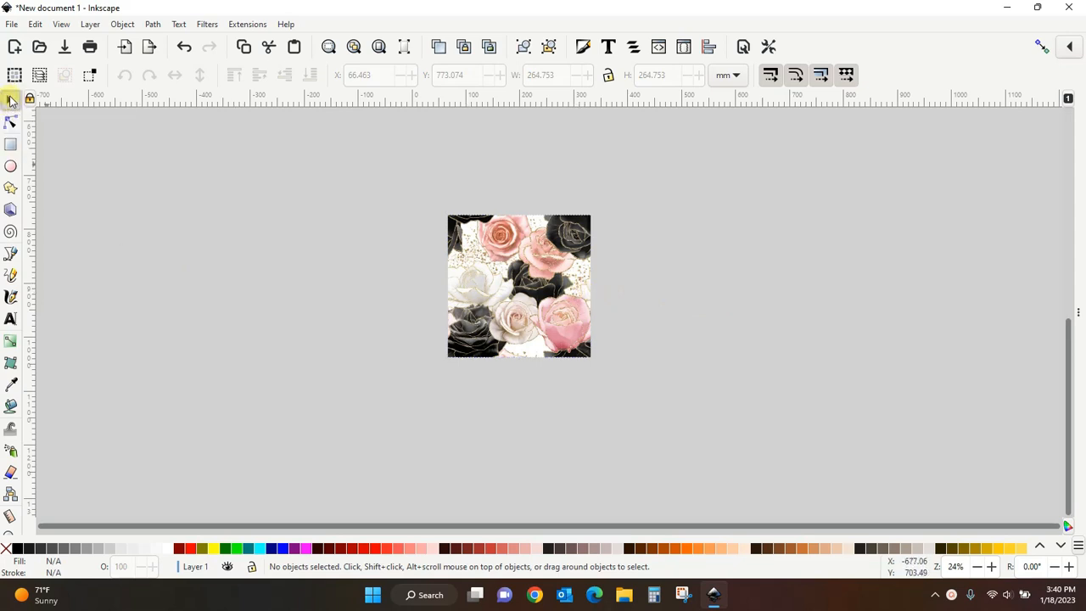
{"action": "left_click", "coordinate": [497, 318]}
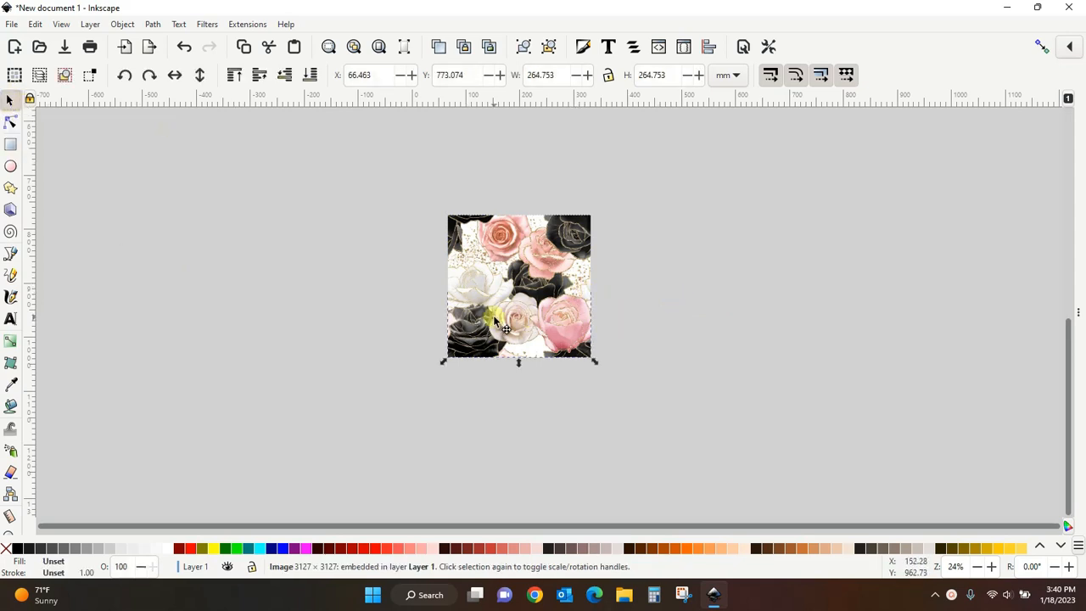
{"action": "left_click", "coordinate": [15, 25]}
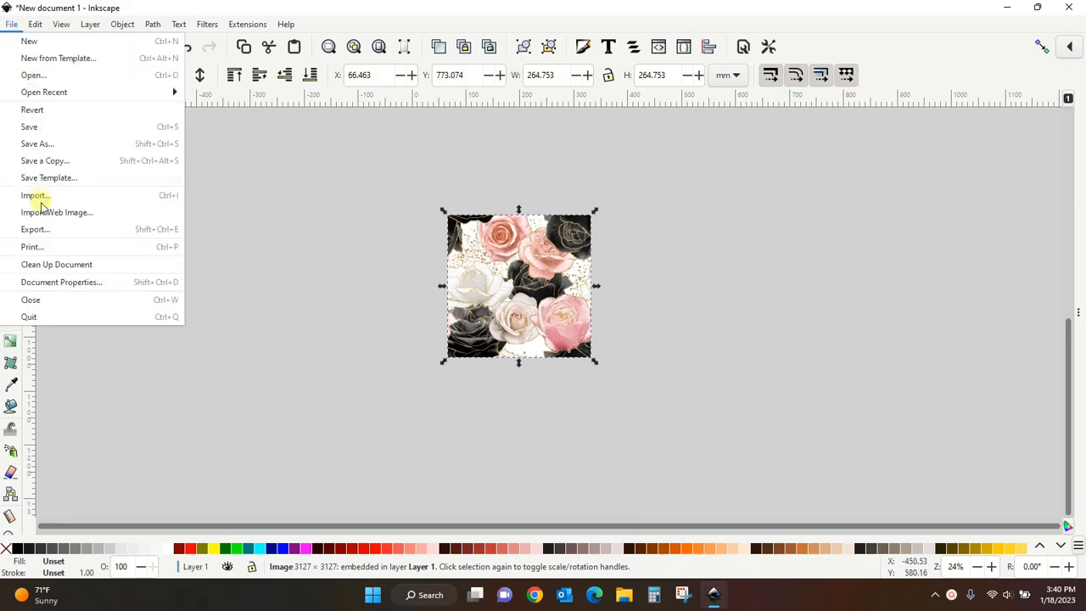
{"action": "left_click", "coordinate": [42, 231]}
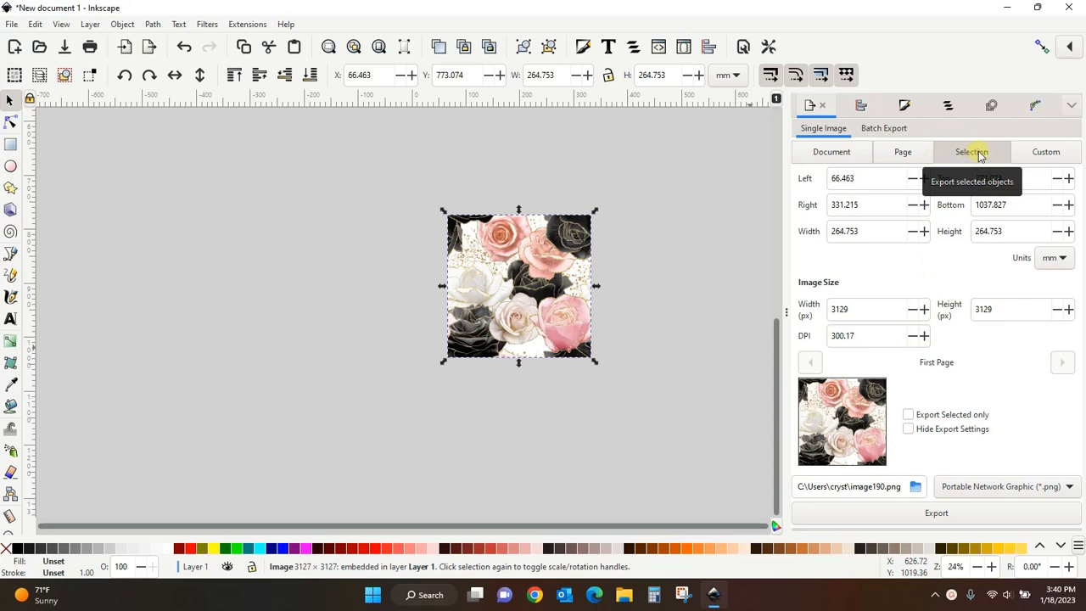
{"action": "left_click", "coordinate": [910, 153]}
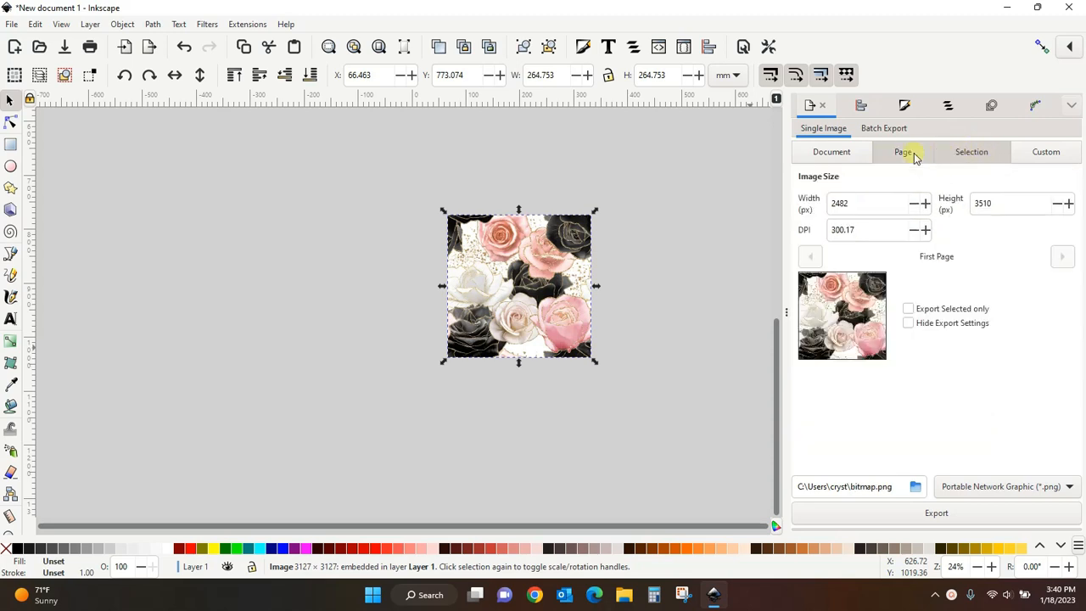
{"action": "left_click", "coordinate": [827, 161]}
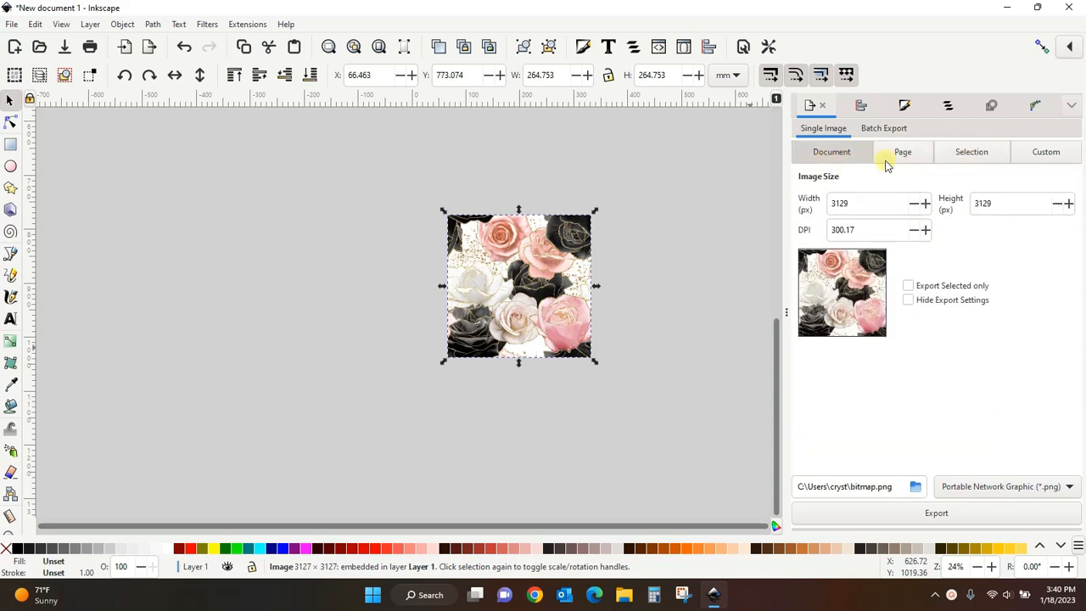
{"action": "left_click", "coordinate": [996, 161]}
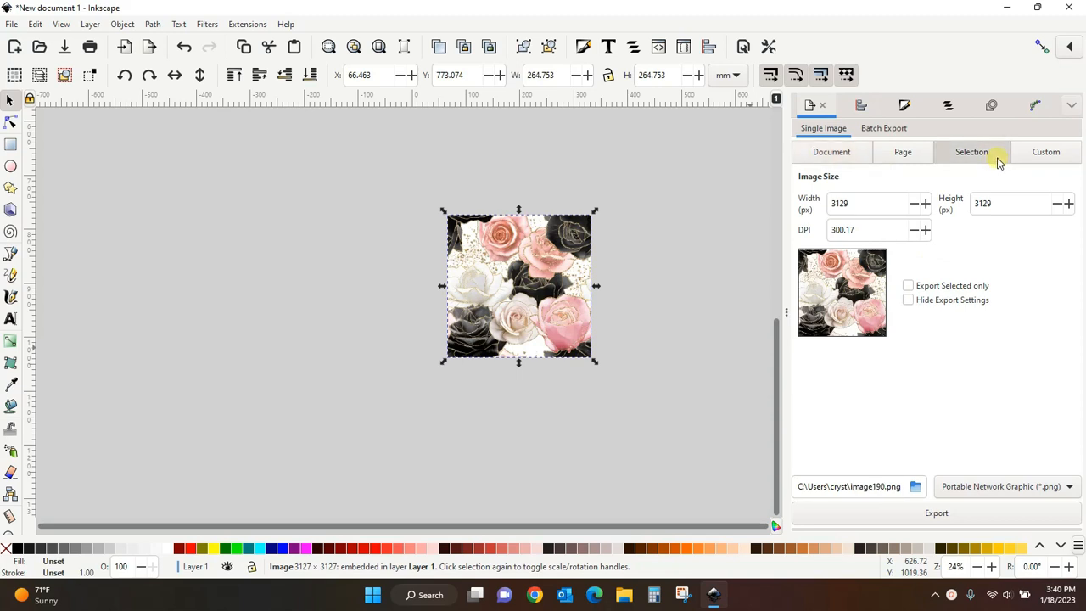
{"action": "left_click", "coordinate": [909, 286]}
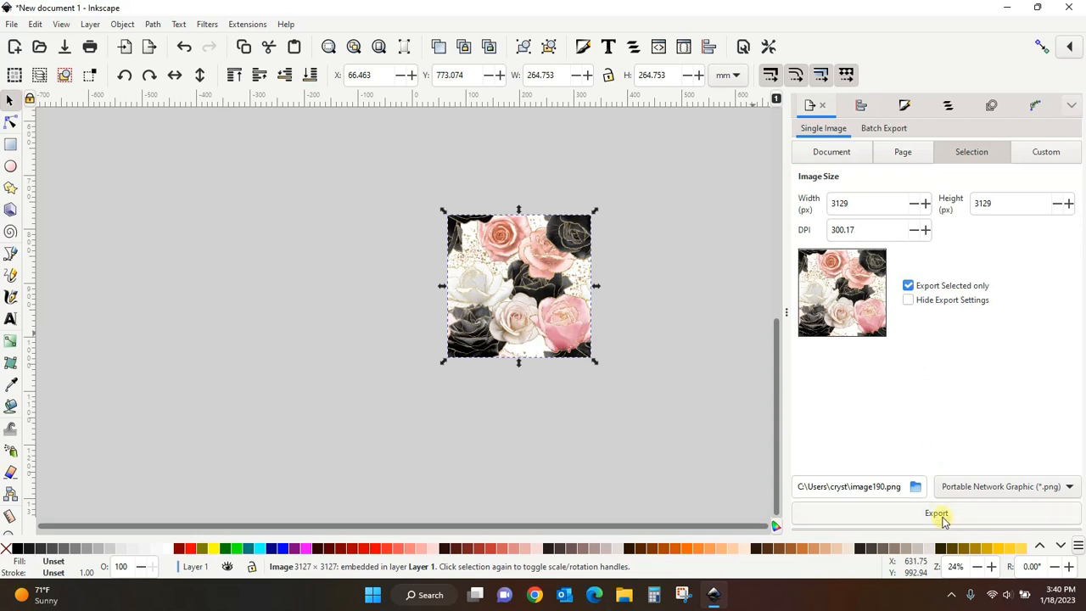
- Choose PNG as the export format and save image190 to the Desktop
{"action": "left_click", "coordinate": [1071, 486]}
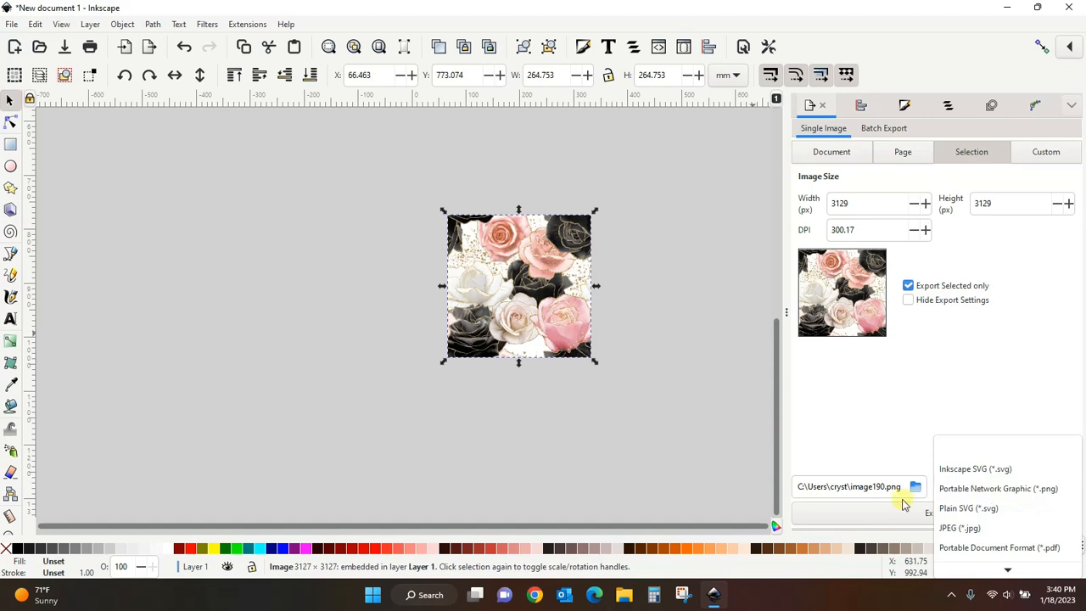
{"action": "left_click", "coordinate": [1022, 489]}
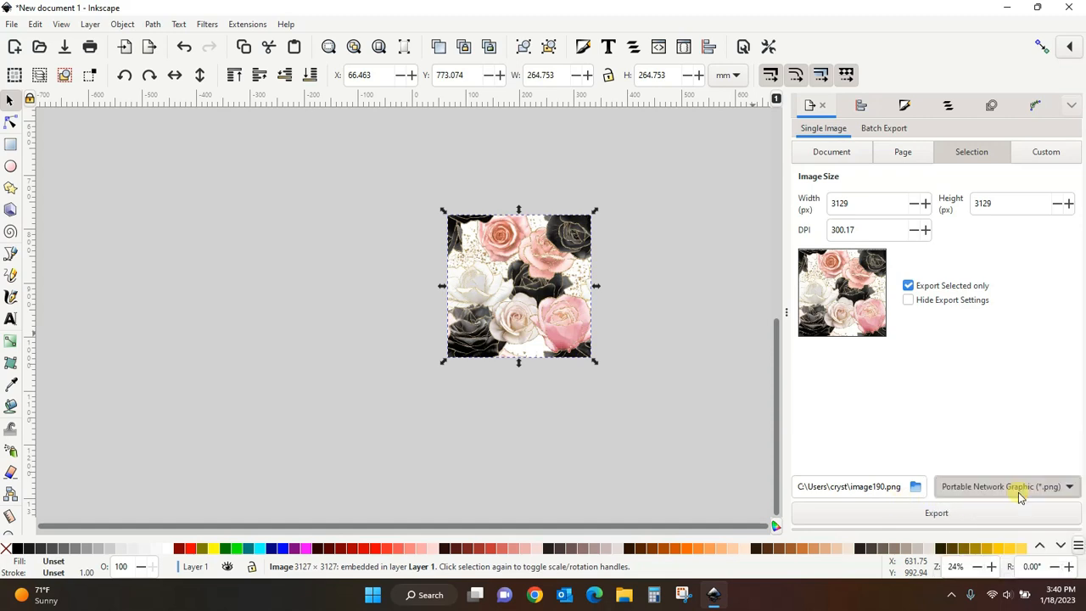
{"action": "left_click", "coordinate": [916, 488]}
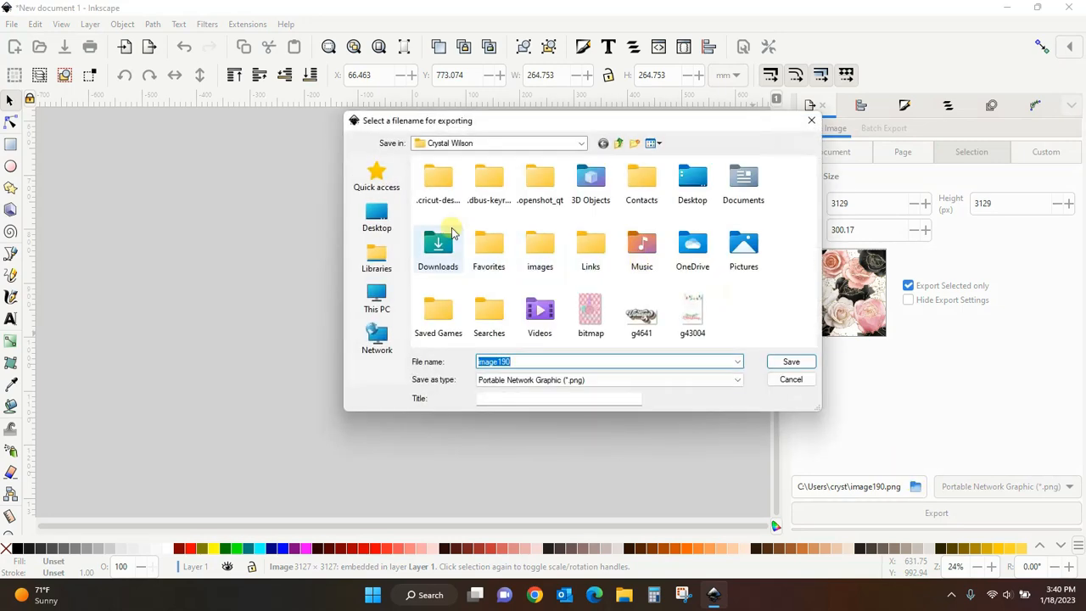
{"action": "left_click", "coordinate": [364, 217]}
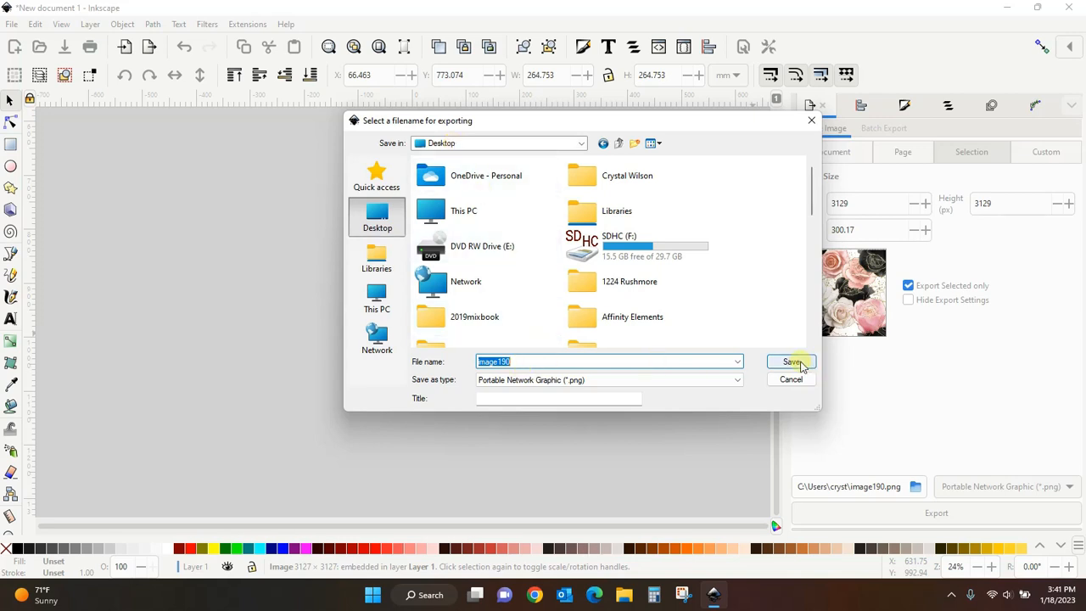
{"action": "left_click", "coordinate": [791, 362]}
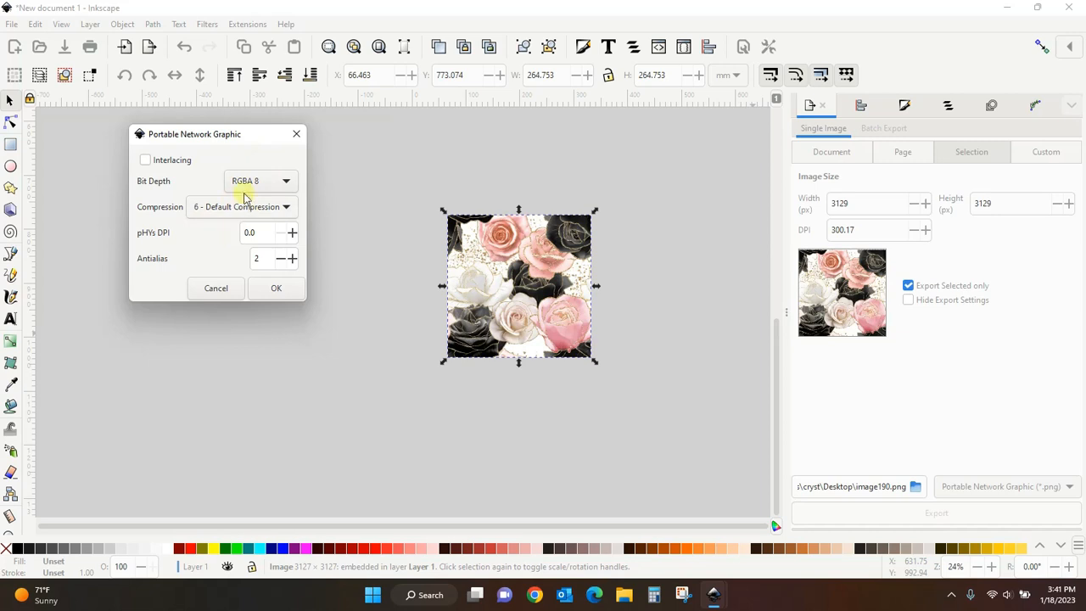
- Set the PNG bit depth to RGBA 8 and confirm the export
{"action": "left_click", "coordinate": [289, 184]}
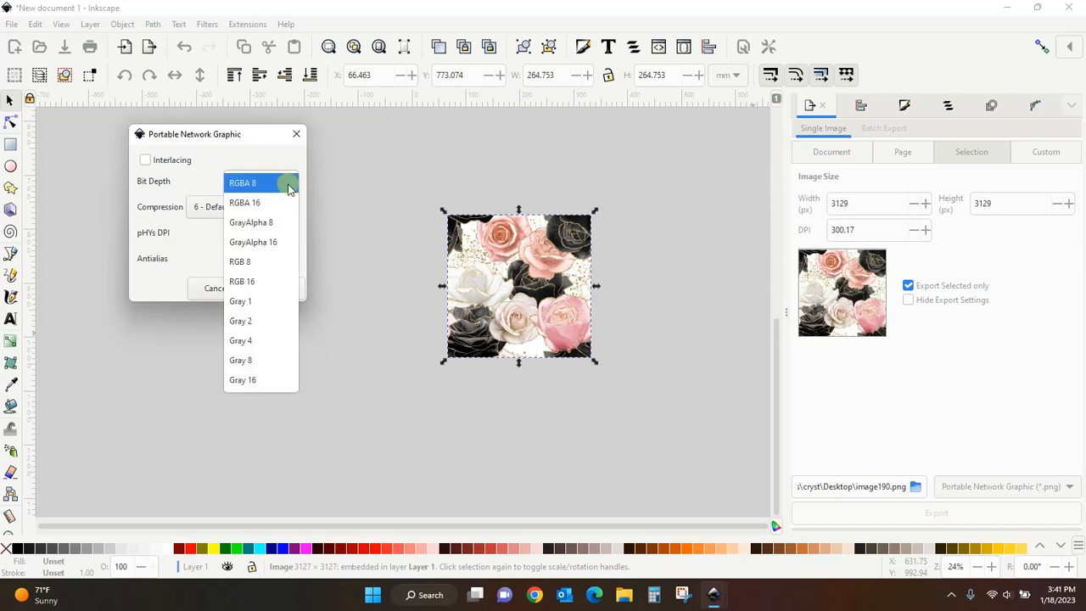
{"action": "left_click", "coordinate": [276, 185]}
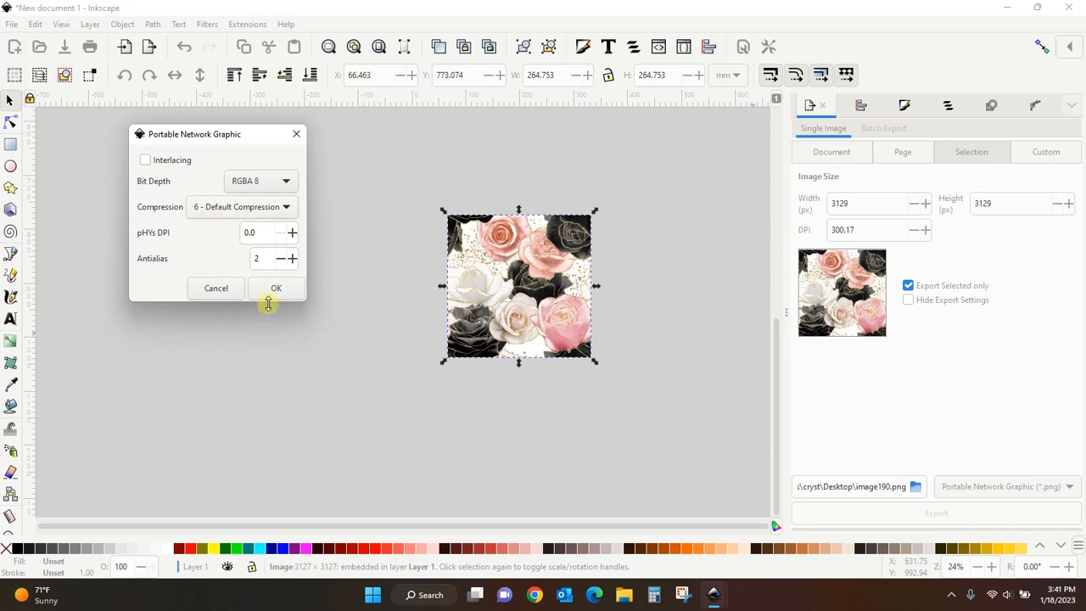
{"action": "left_click", "coordinate": [275, 289]}
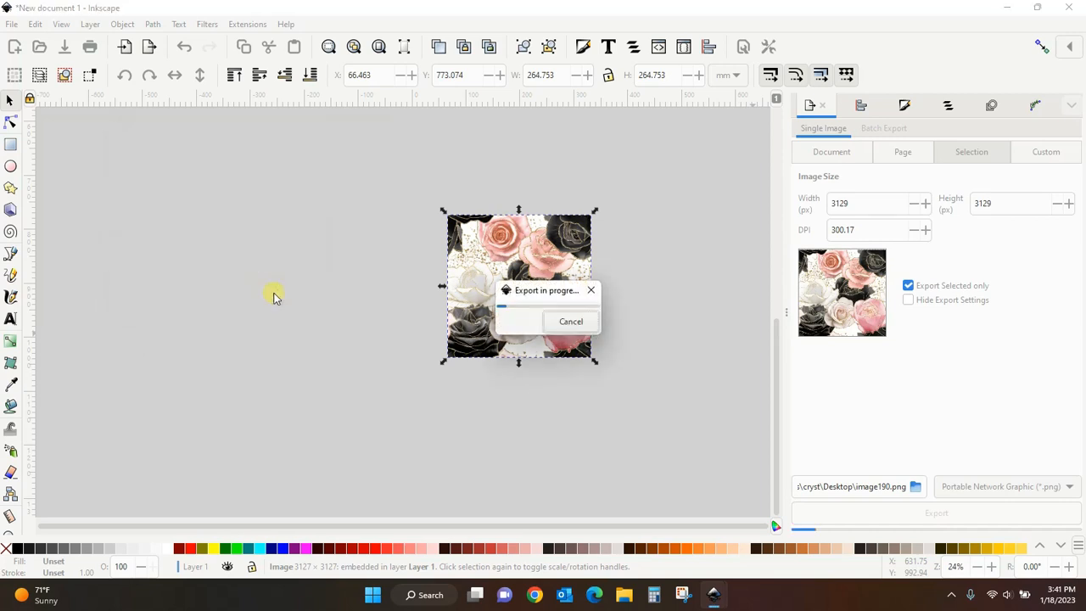